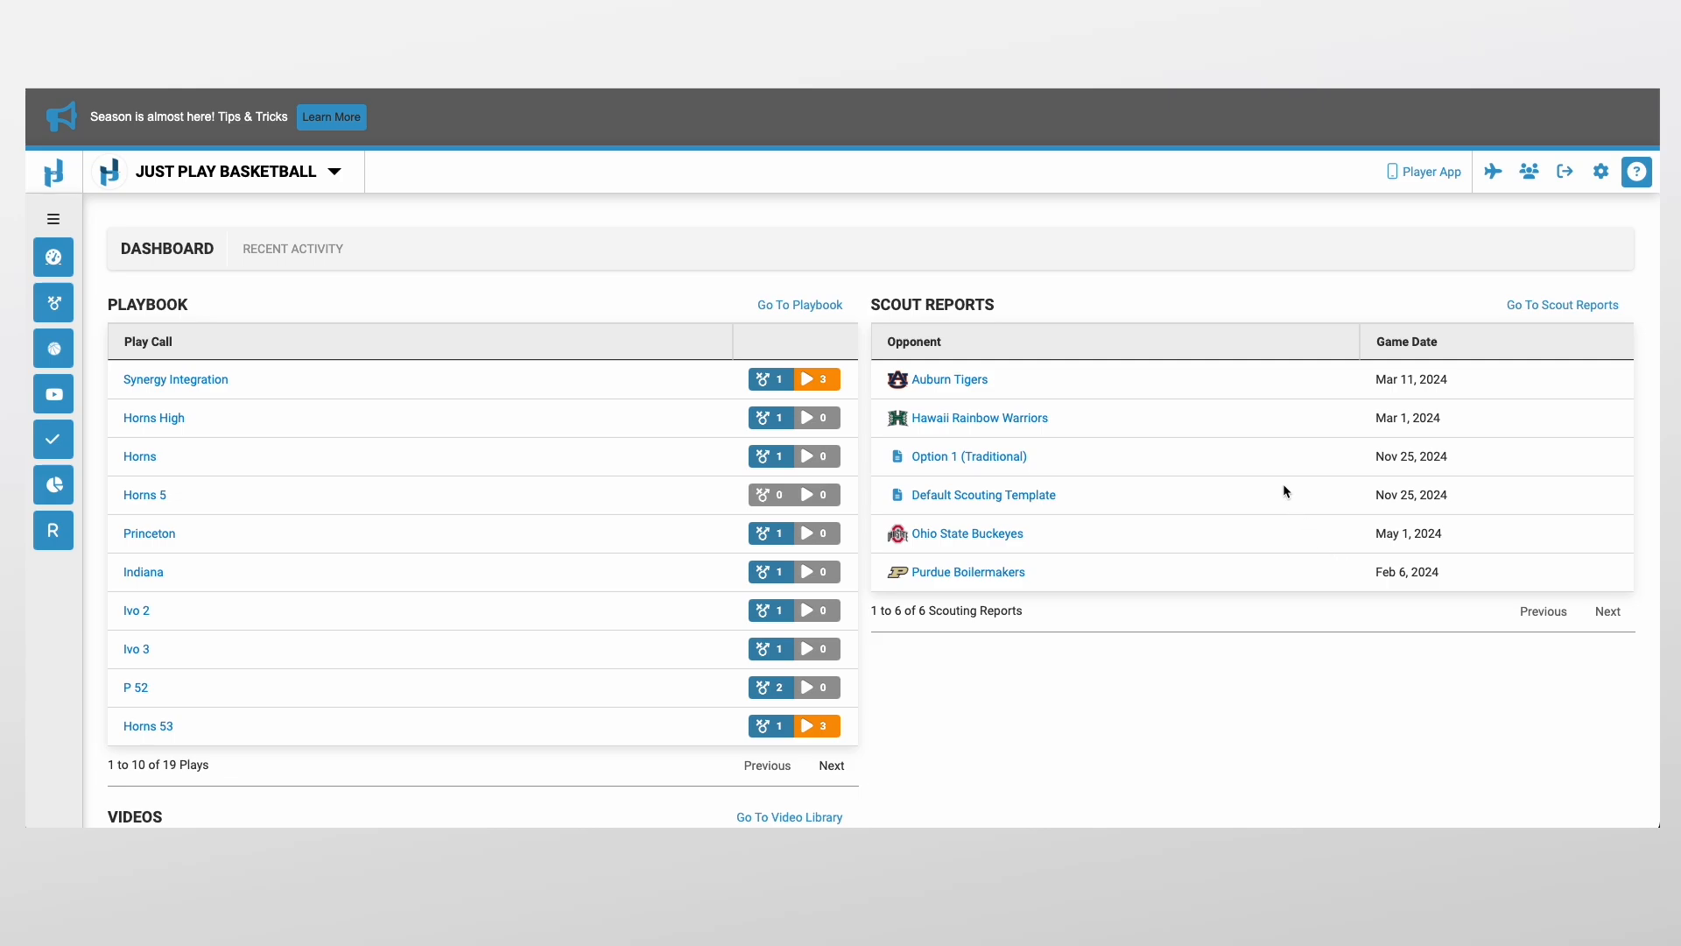
- Open the Auburn Tigers scouting report and review its personnel roster and its depth charts and skills lists
left_click(970, 382)
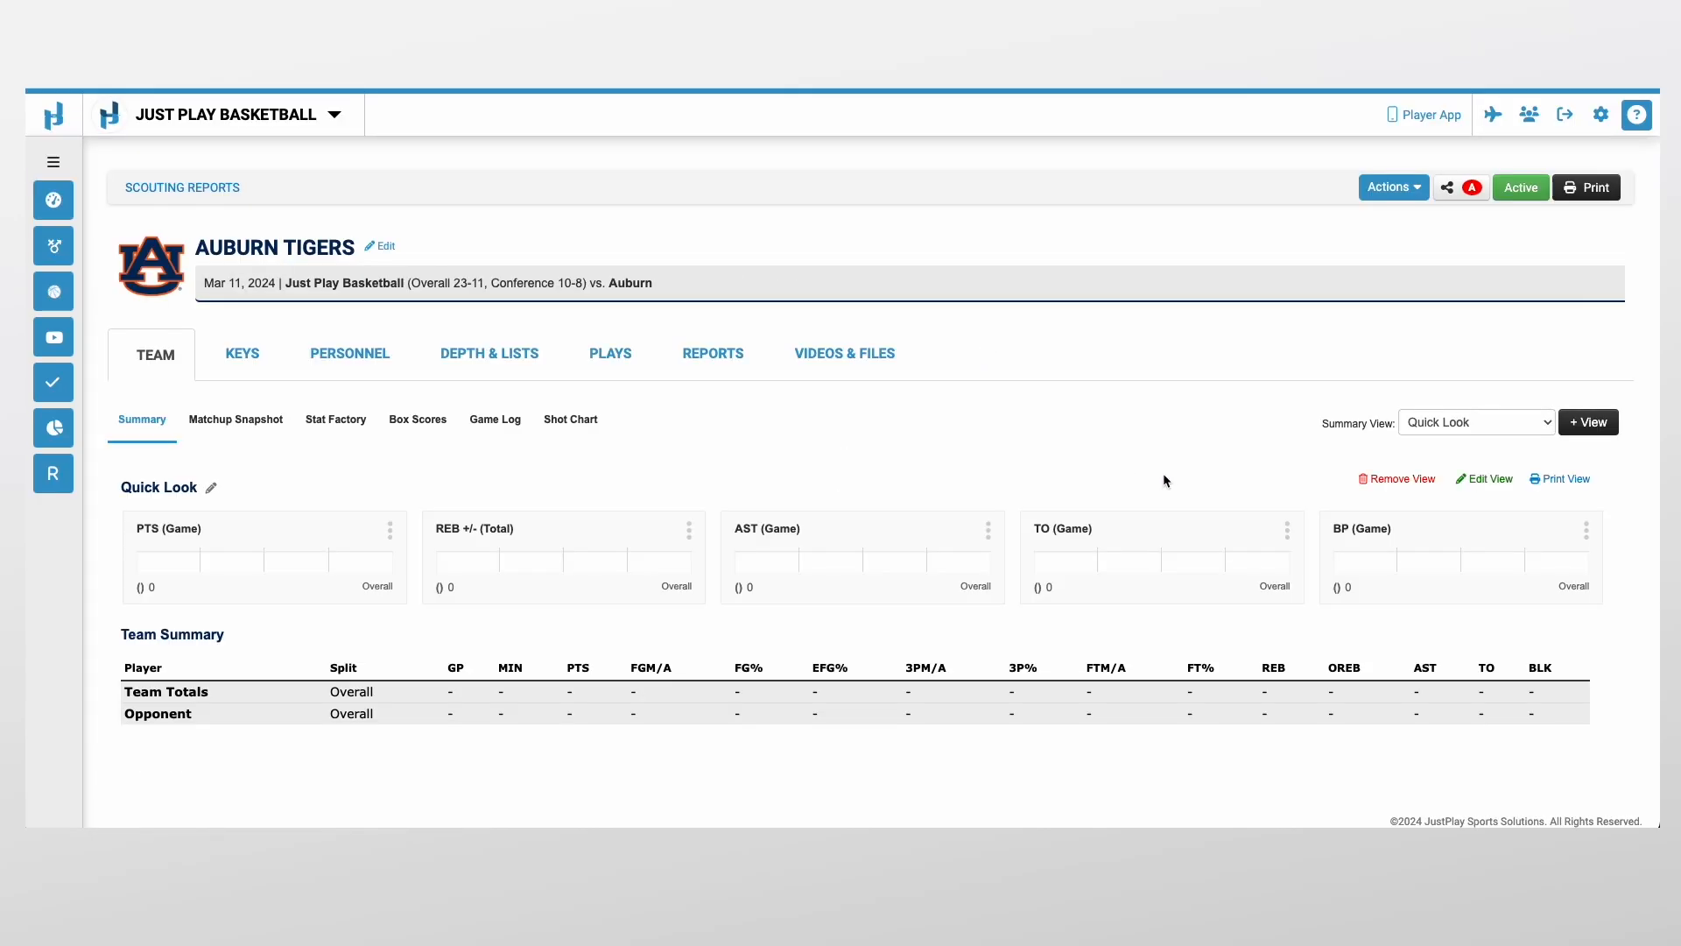
left_click(350, 366)
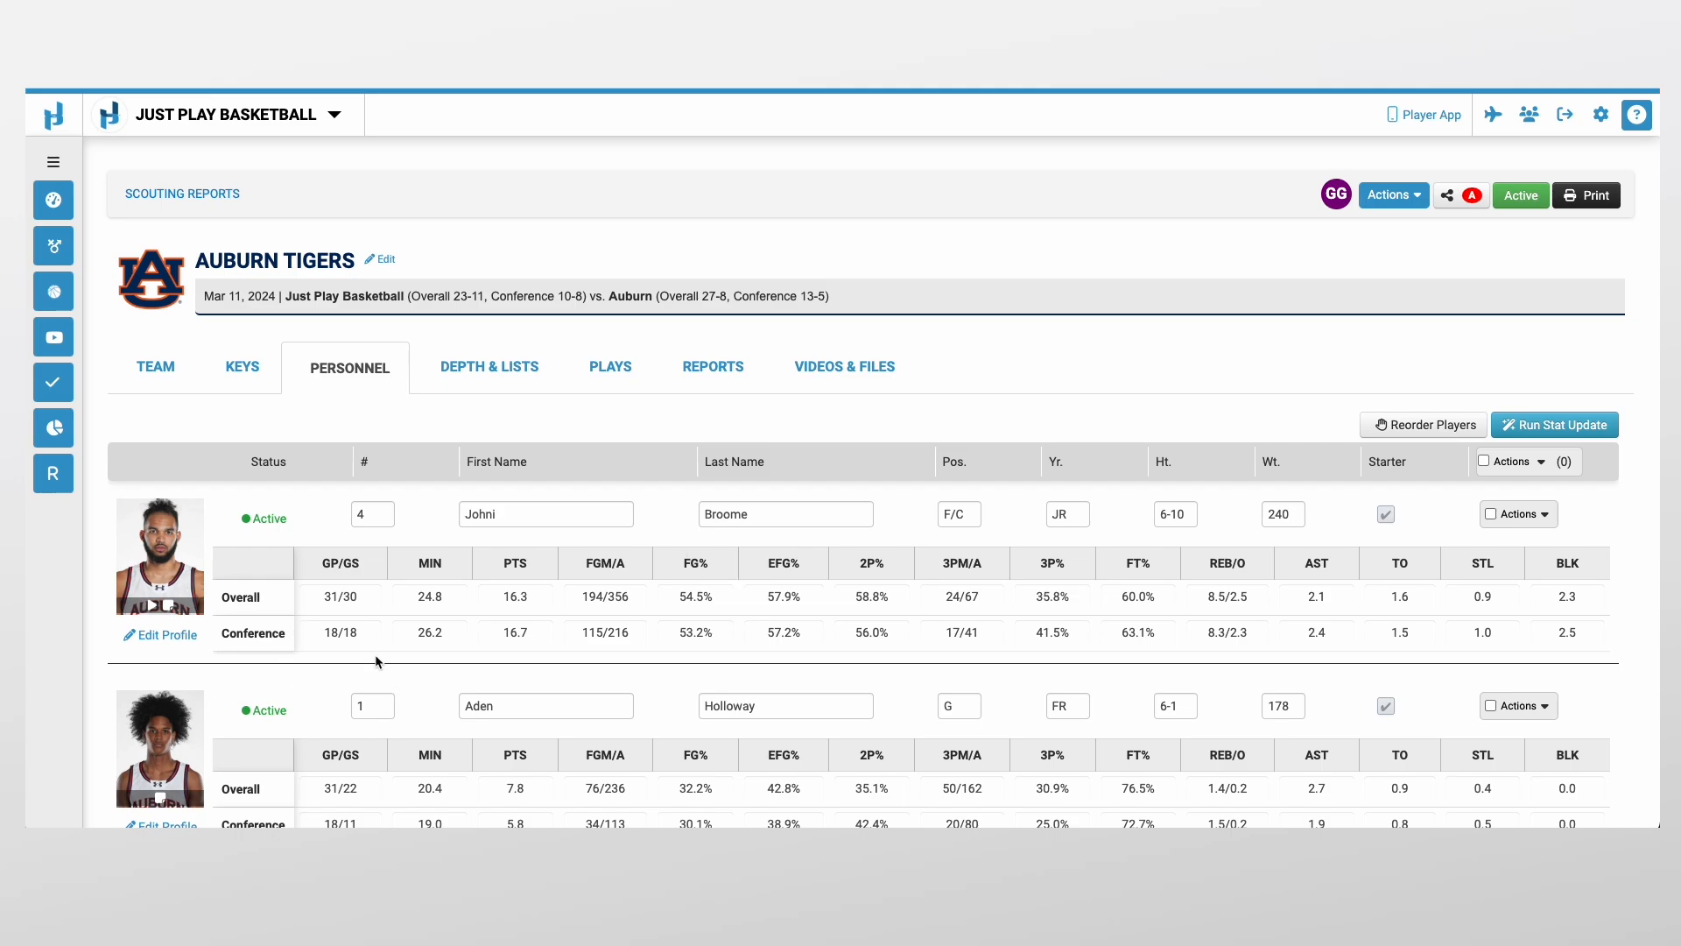
left_click(492, 371)
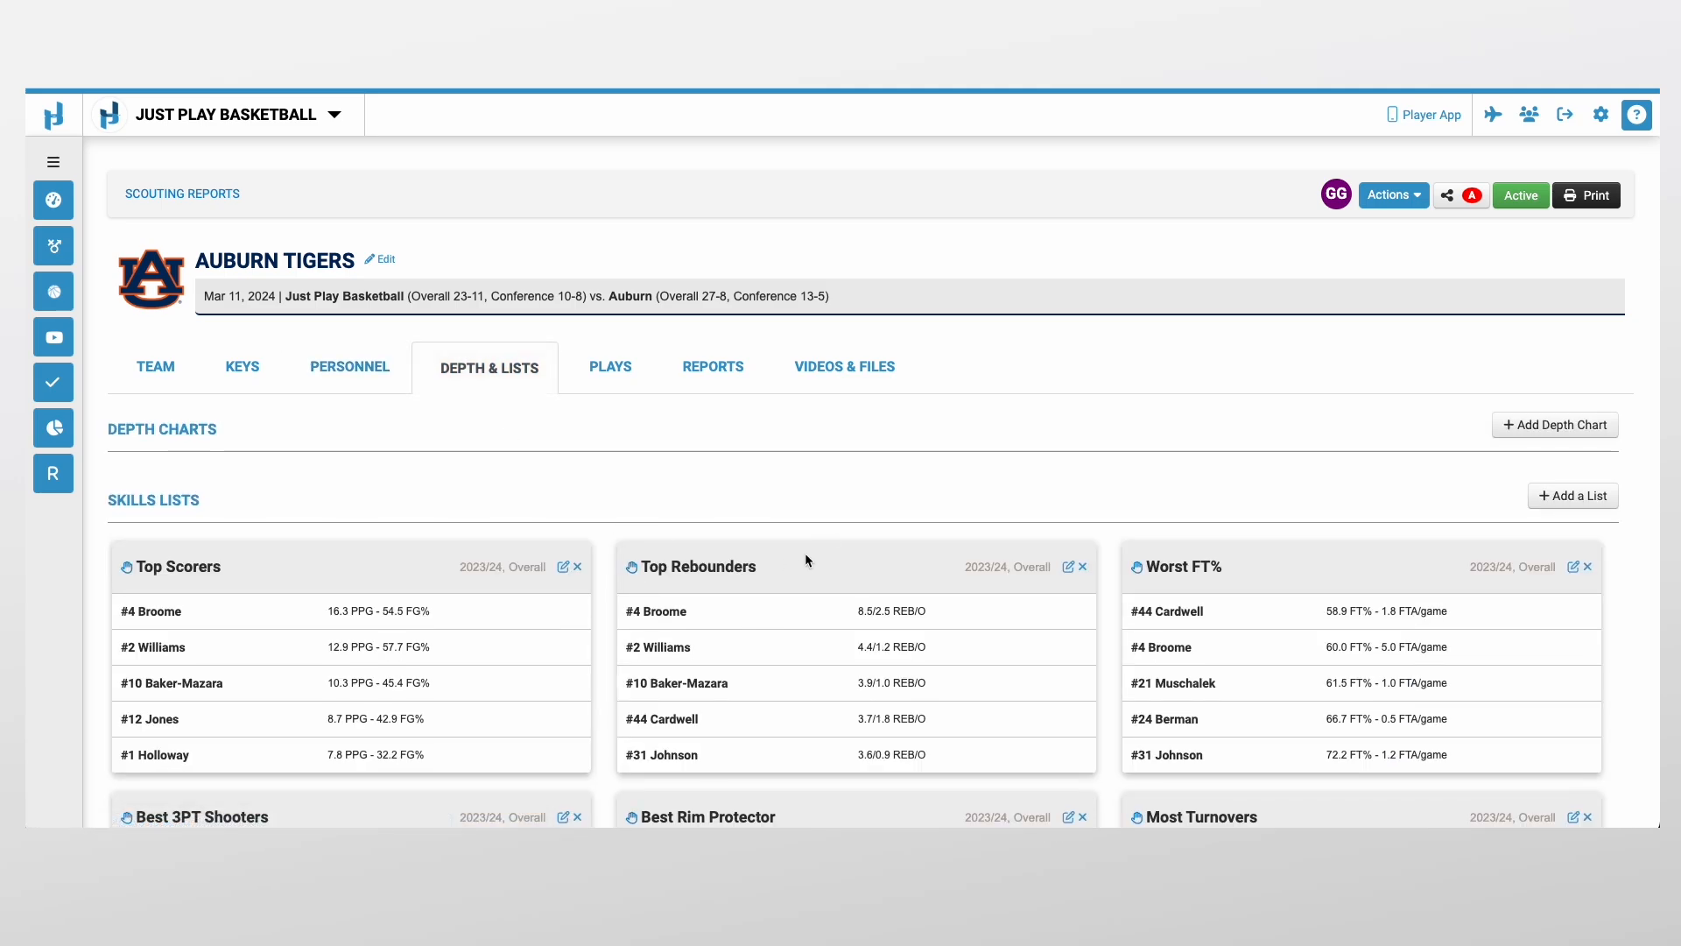
left_click(343, 368)
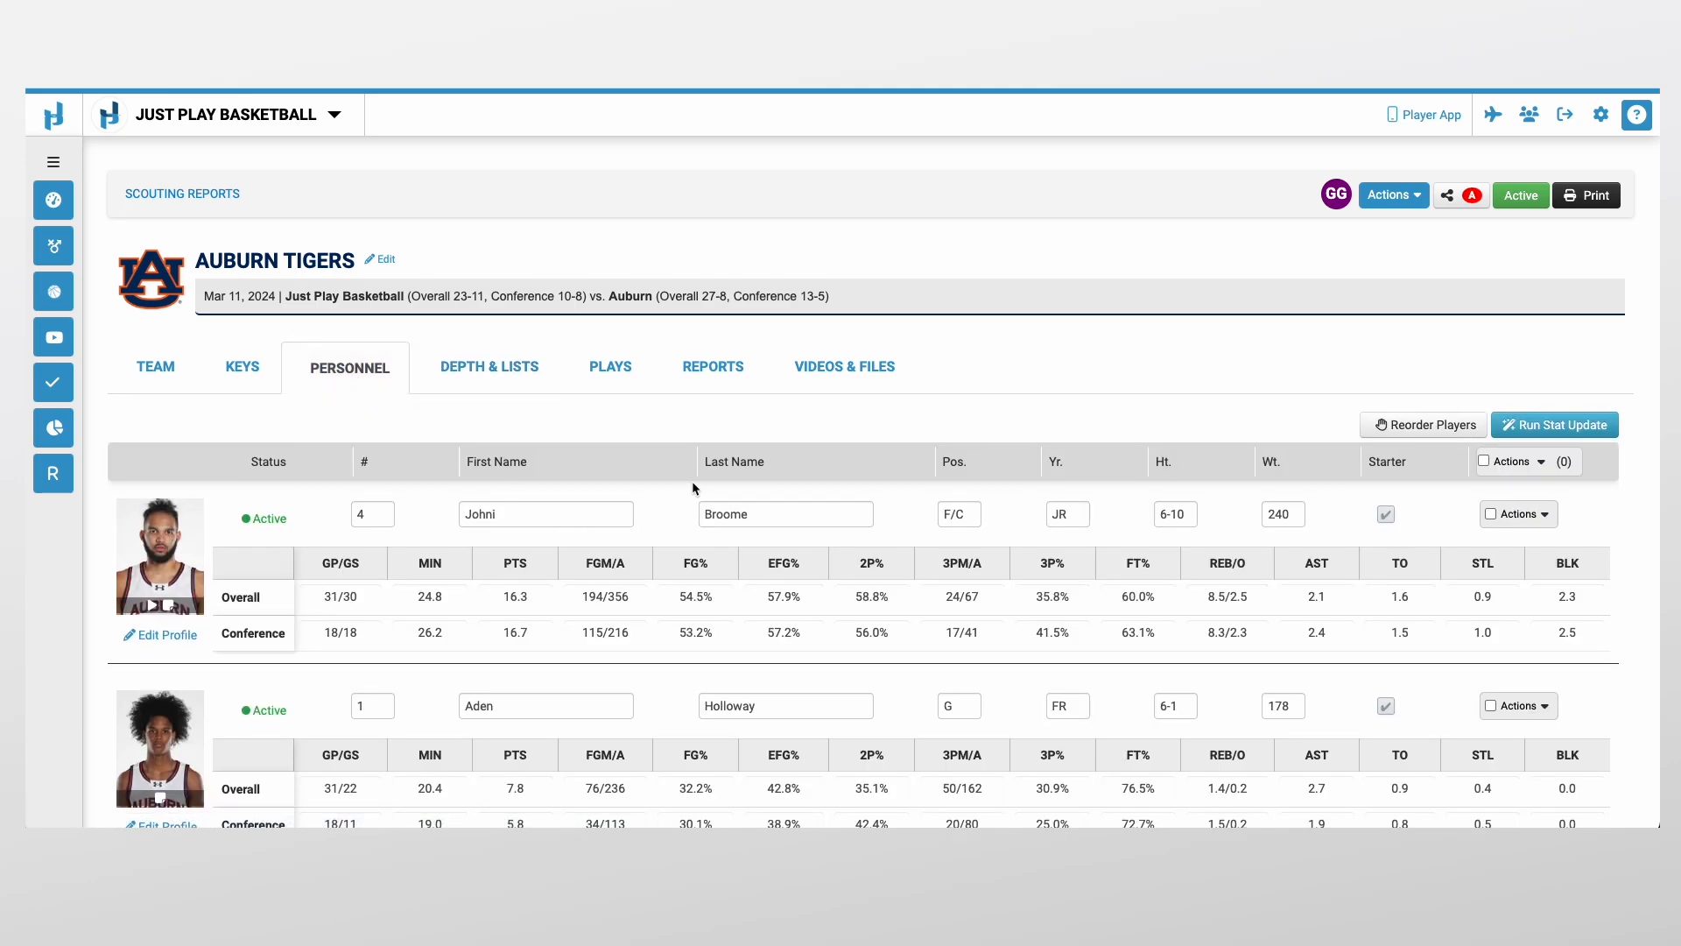
- Open player #4's profile and quiz-tag the word "Lefty" in the WHAT HE DOES notes
left_click(162, 633)
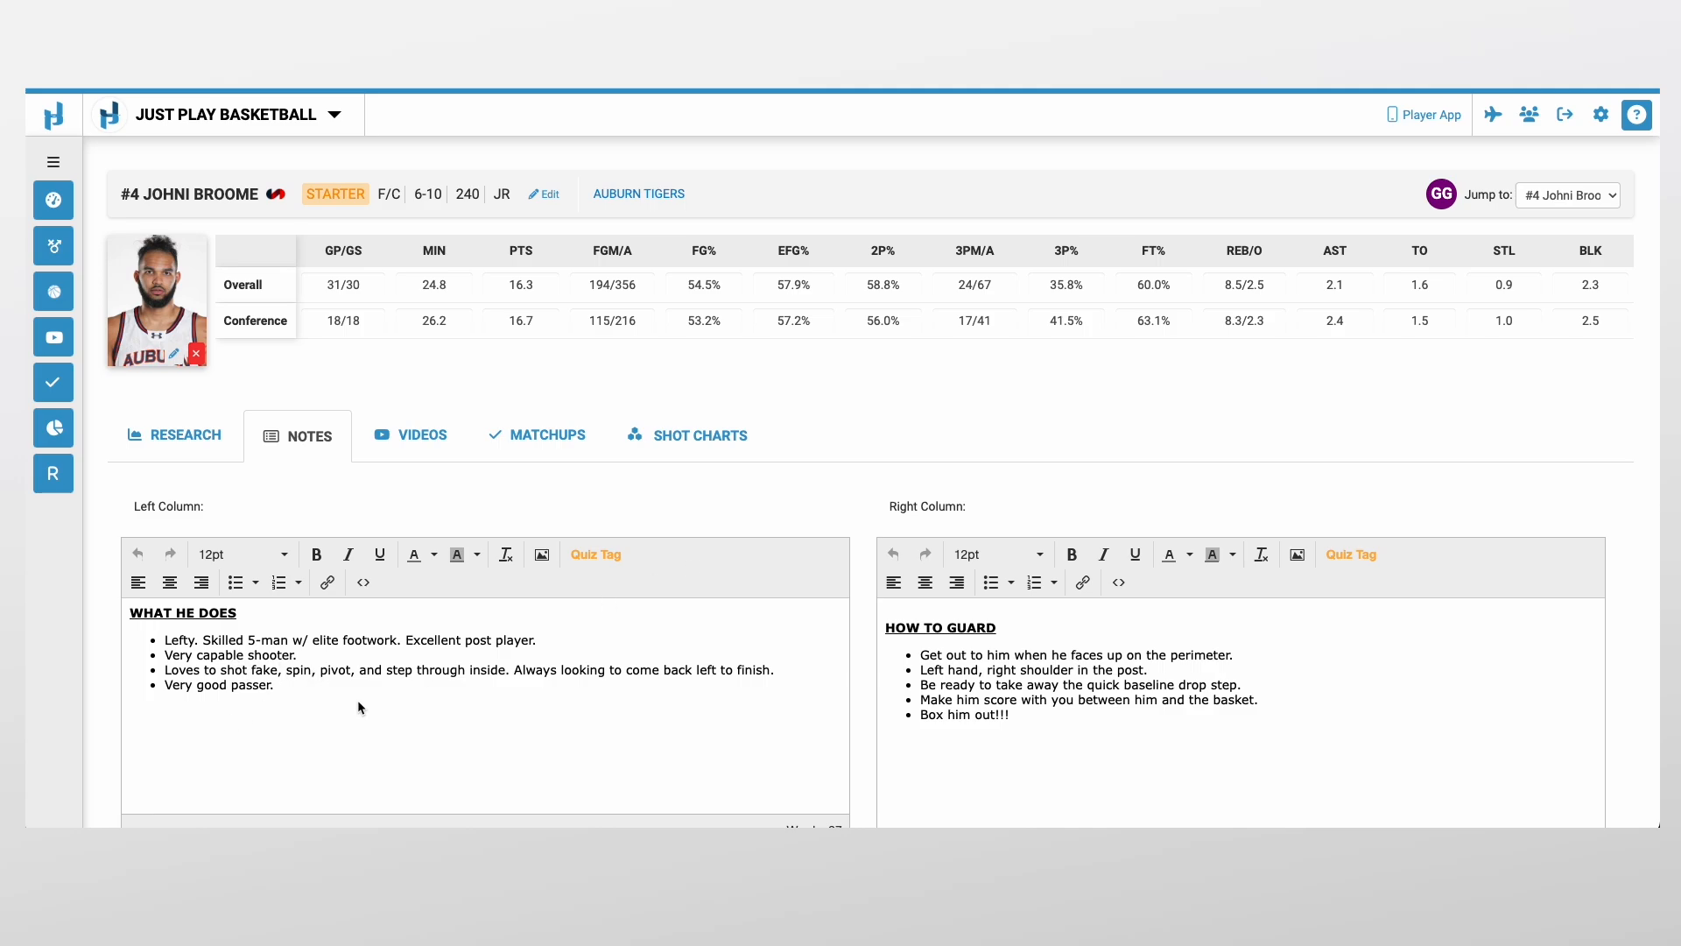
left_click(188, 646)
double_click(178, 642)
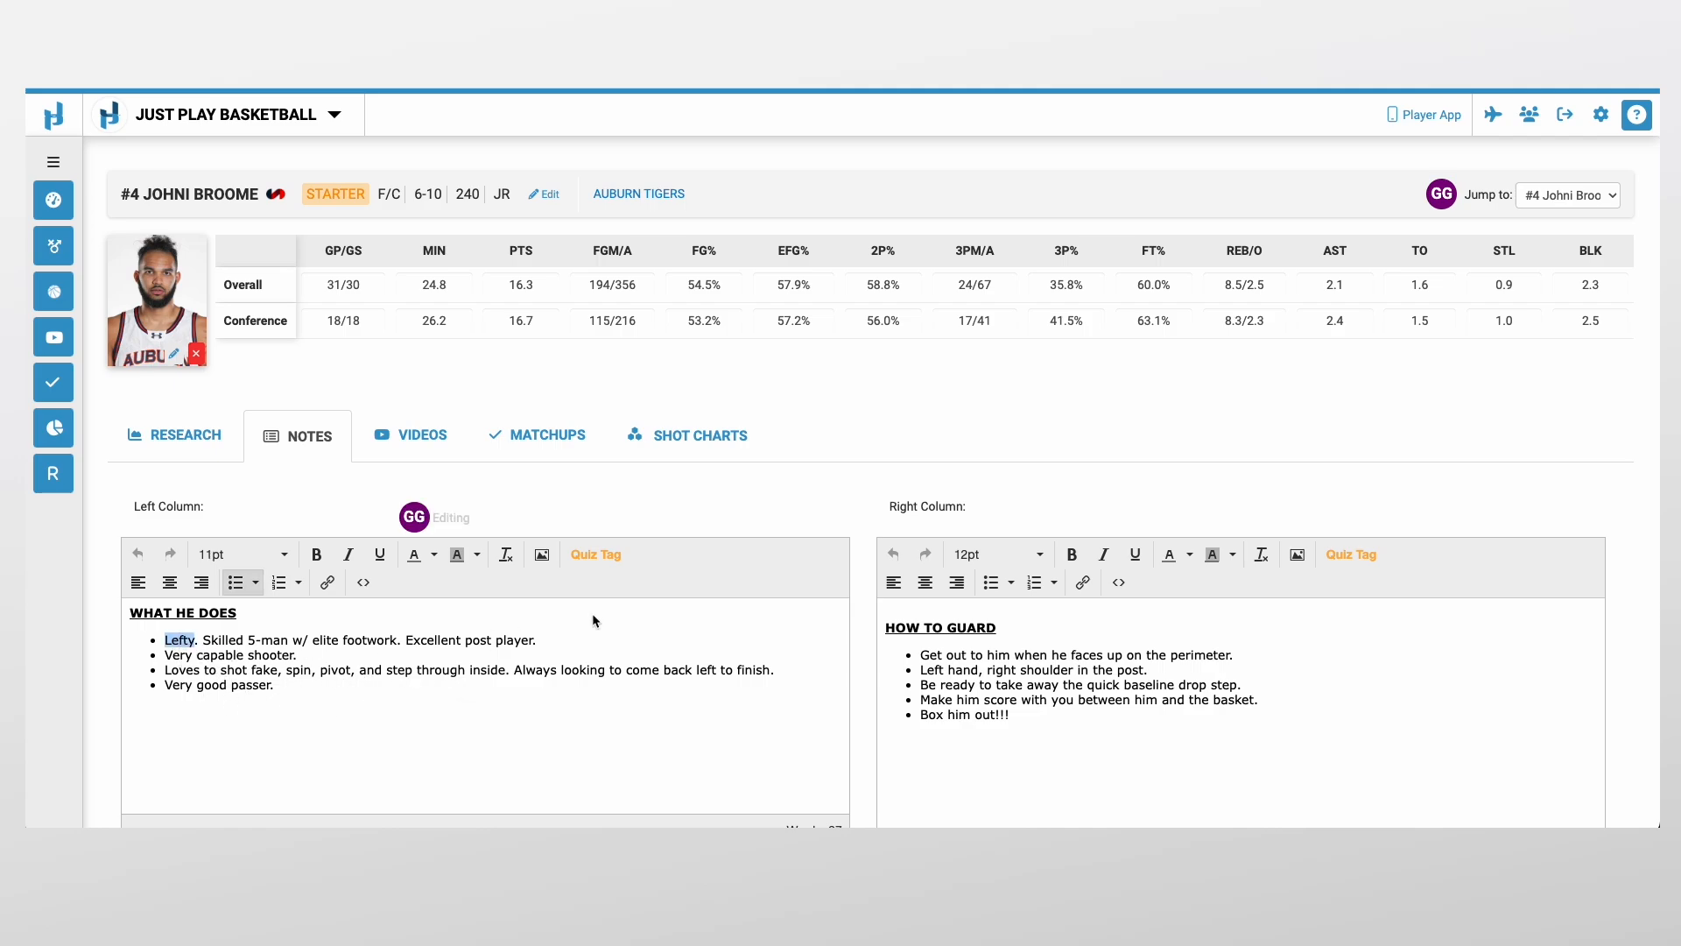
left_click(600, 555)
left_click(387, 679)
- Switch to player #1's profile and quiz-tag "Primary ball handler" in the WHAT HE DOES notes
left_click(1591, 203)
left_click(1567, 233)
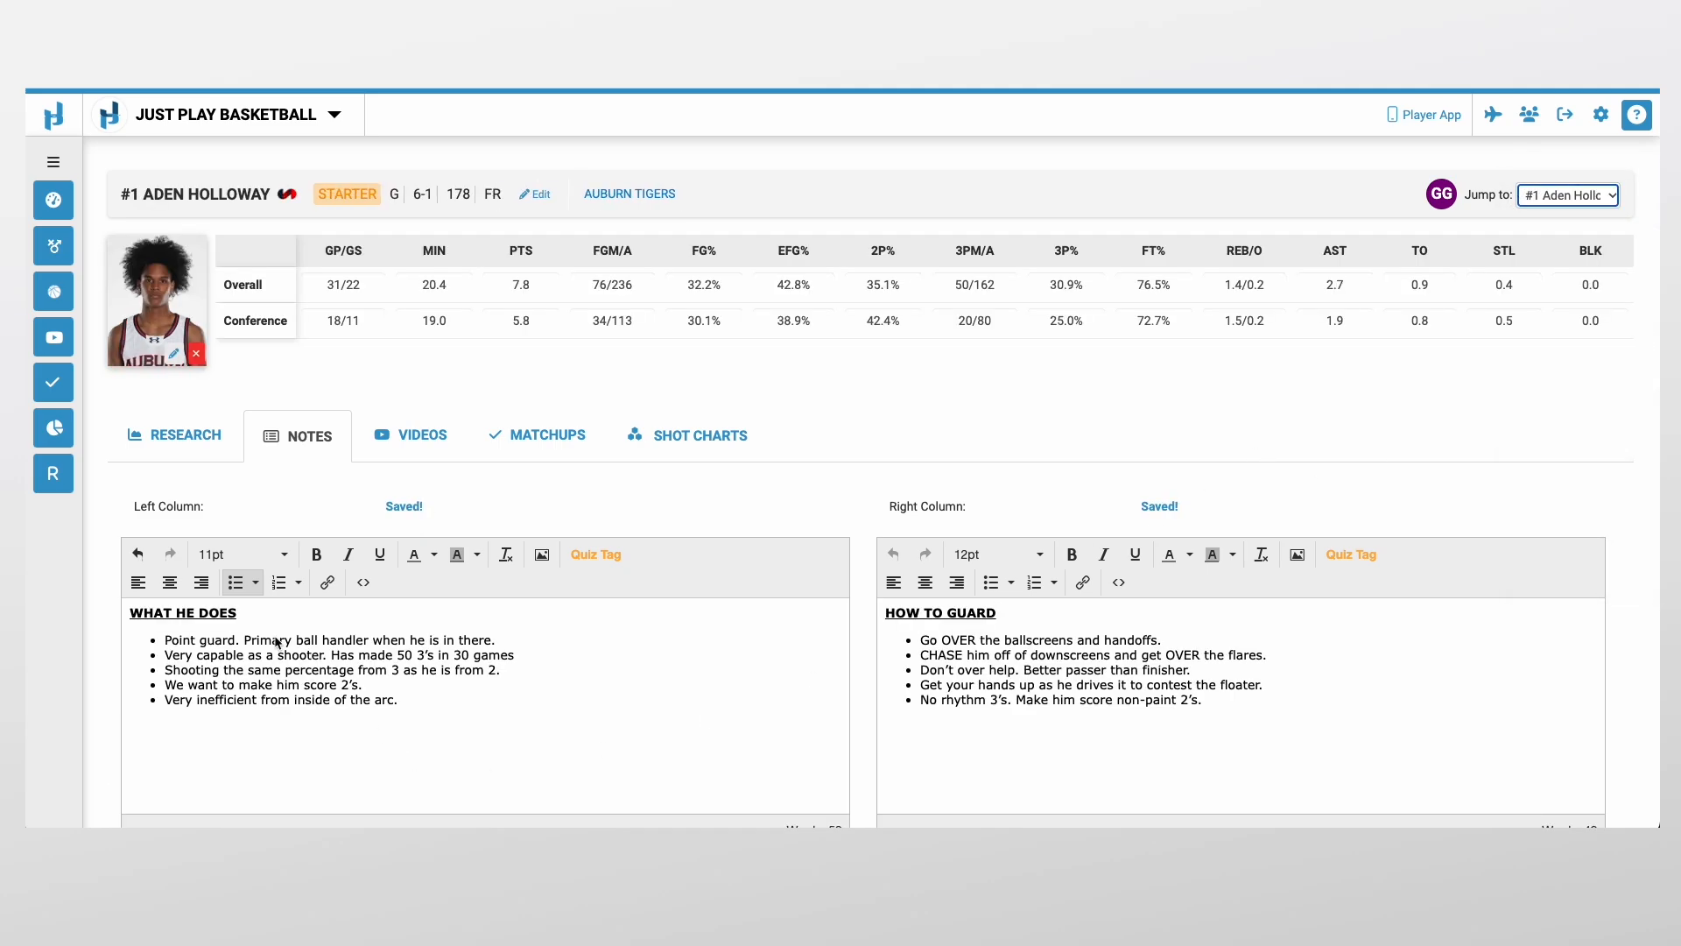
left_click_drag(244, 640, 371, 642)
left_click(615, 555)
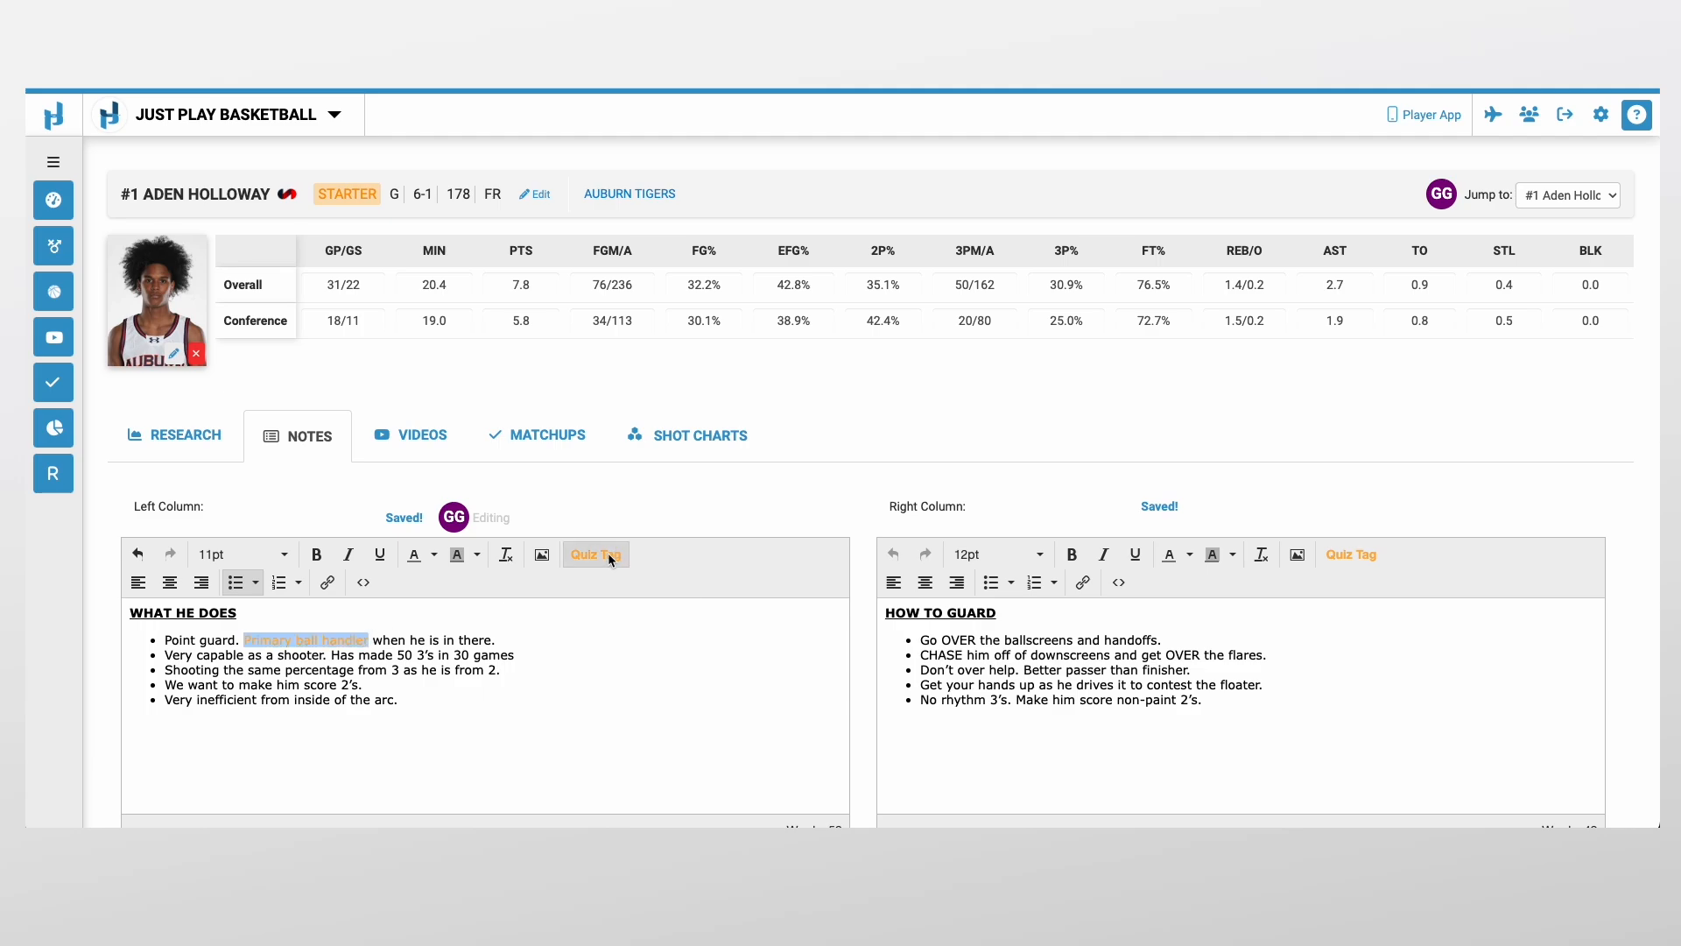
- Switch to player #12's profile and quiz-tag "Shooter" in the WHAT HE DOES notes
left_click(1559, 196)
left_click(1559, 214)
double_click(194, 642)
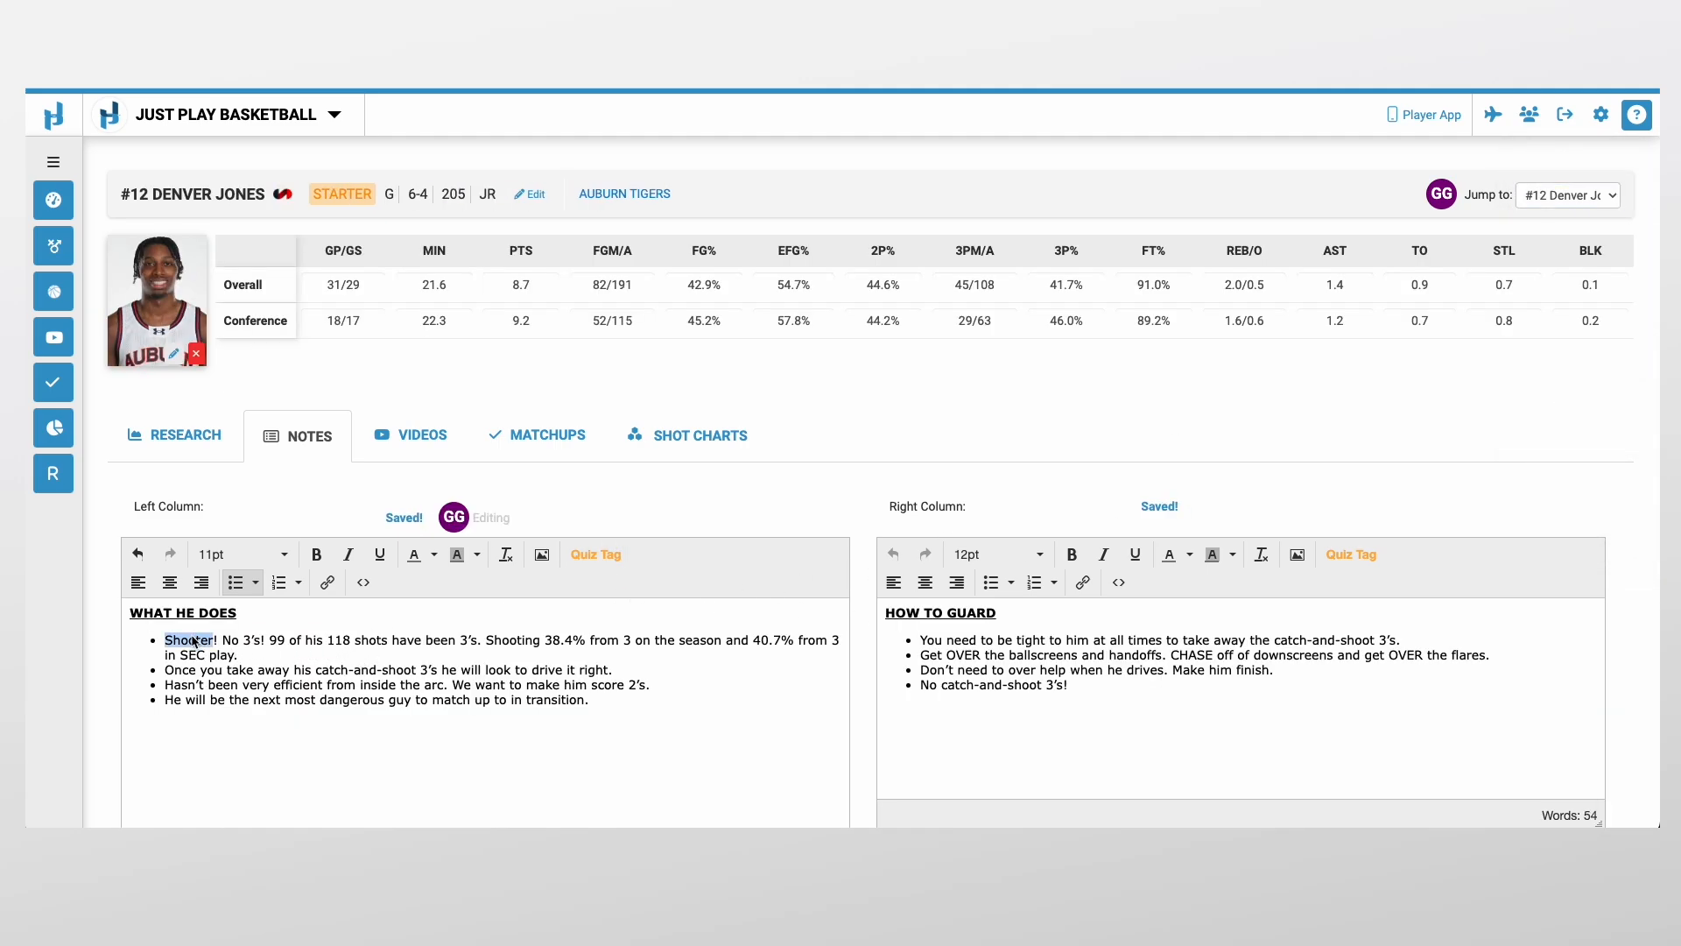
left_click(604, 557)
left_click(562, 699)
- Switch to player #2's profile and quiz-tag the fire emoji in the WHAT HE DOES notes
left_click(1575, 198)
left_click(1573, 217)
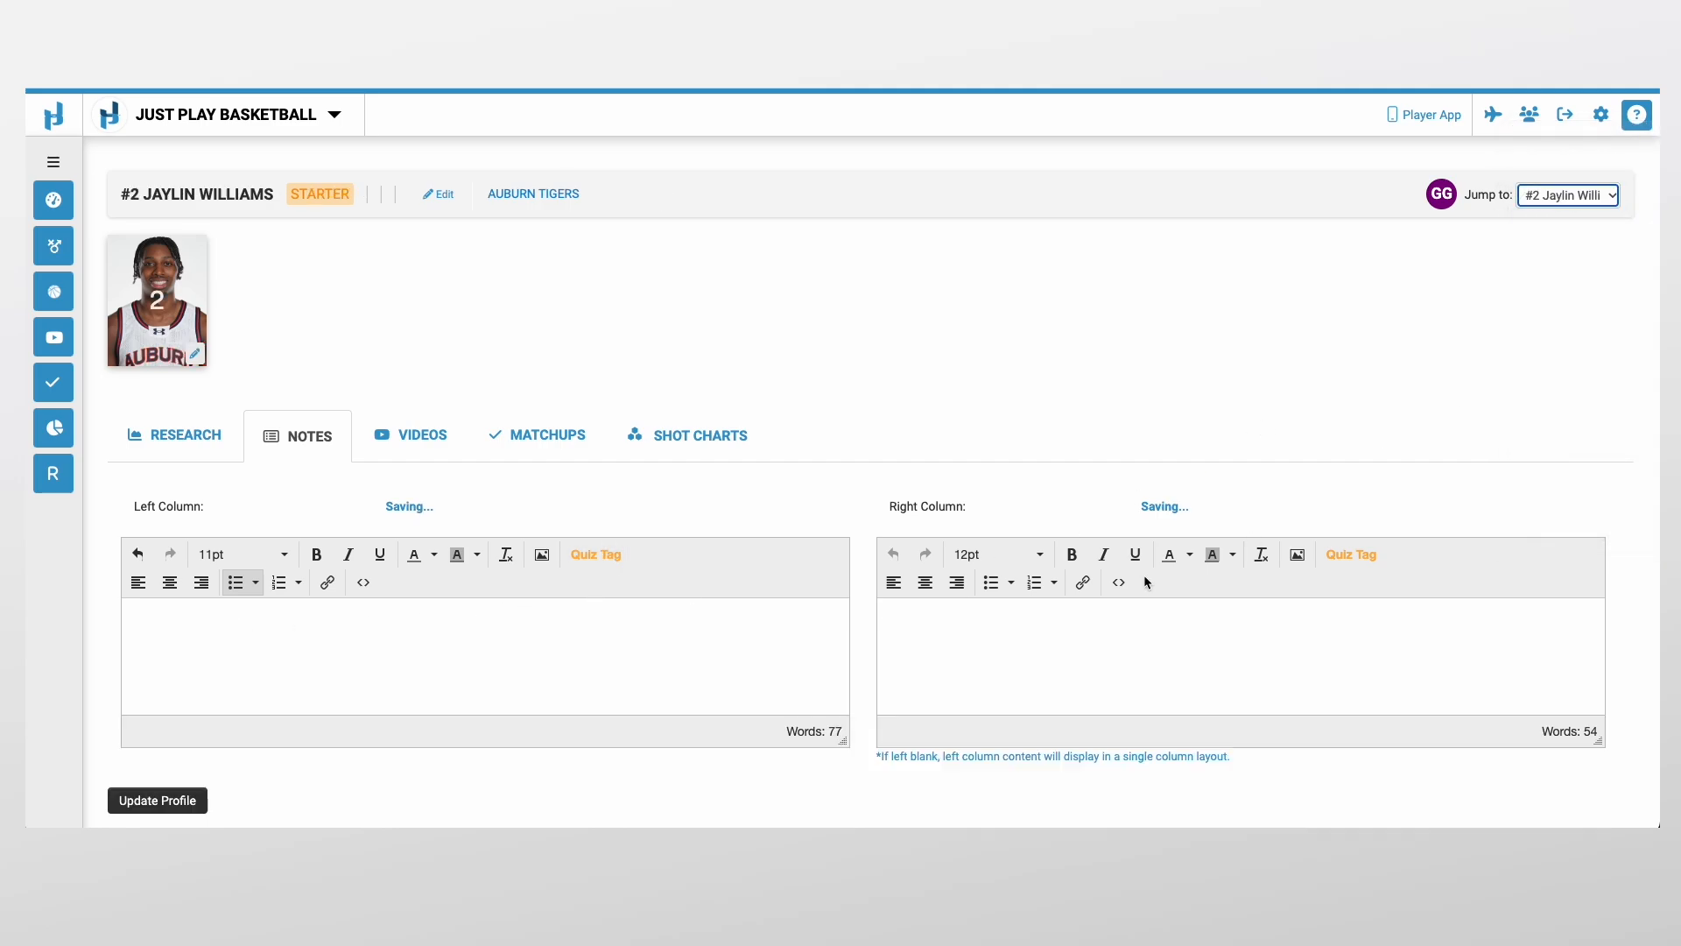
double_click(151, 658)
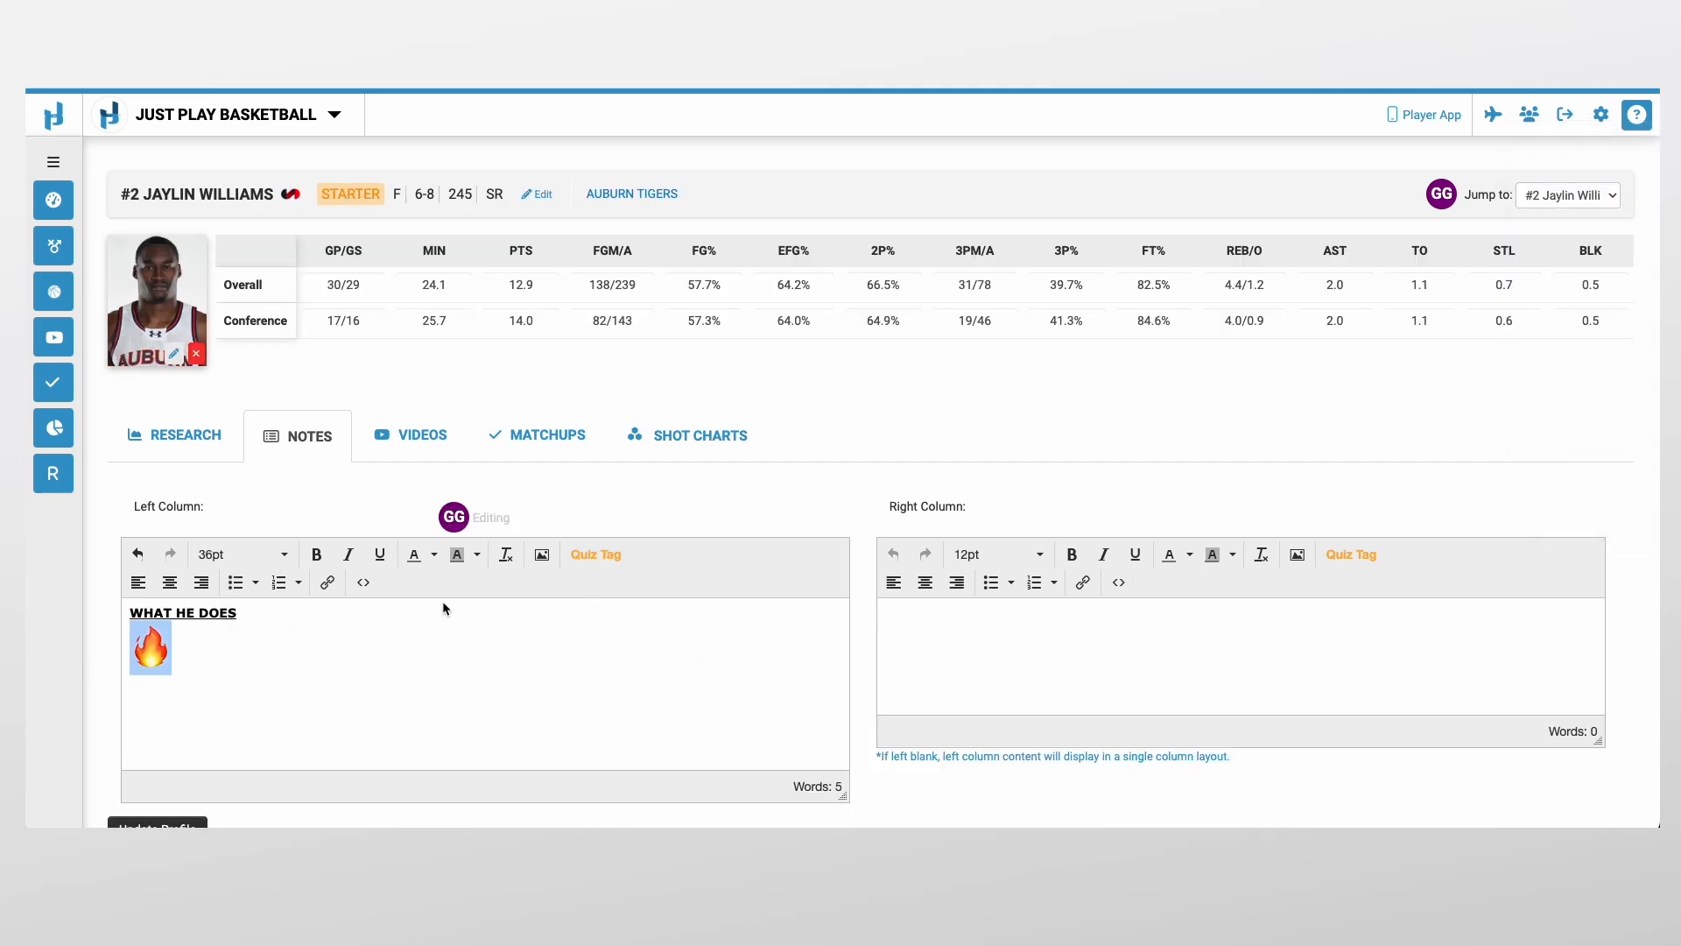
left_click(480, 664)
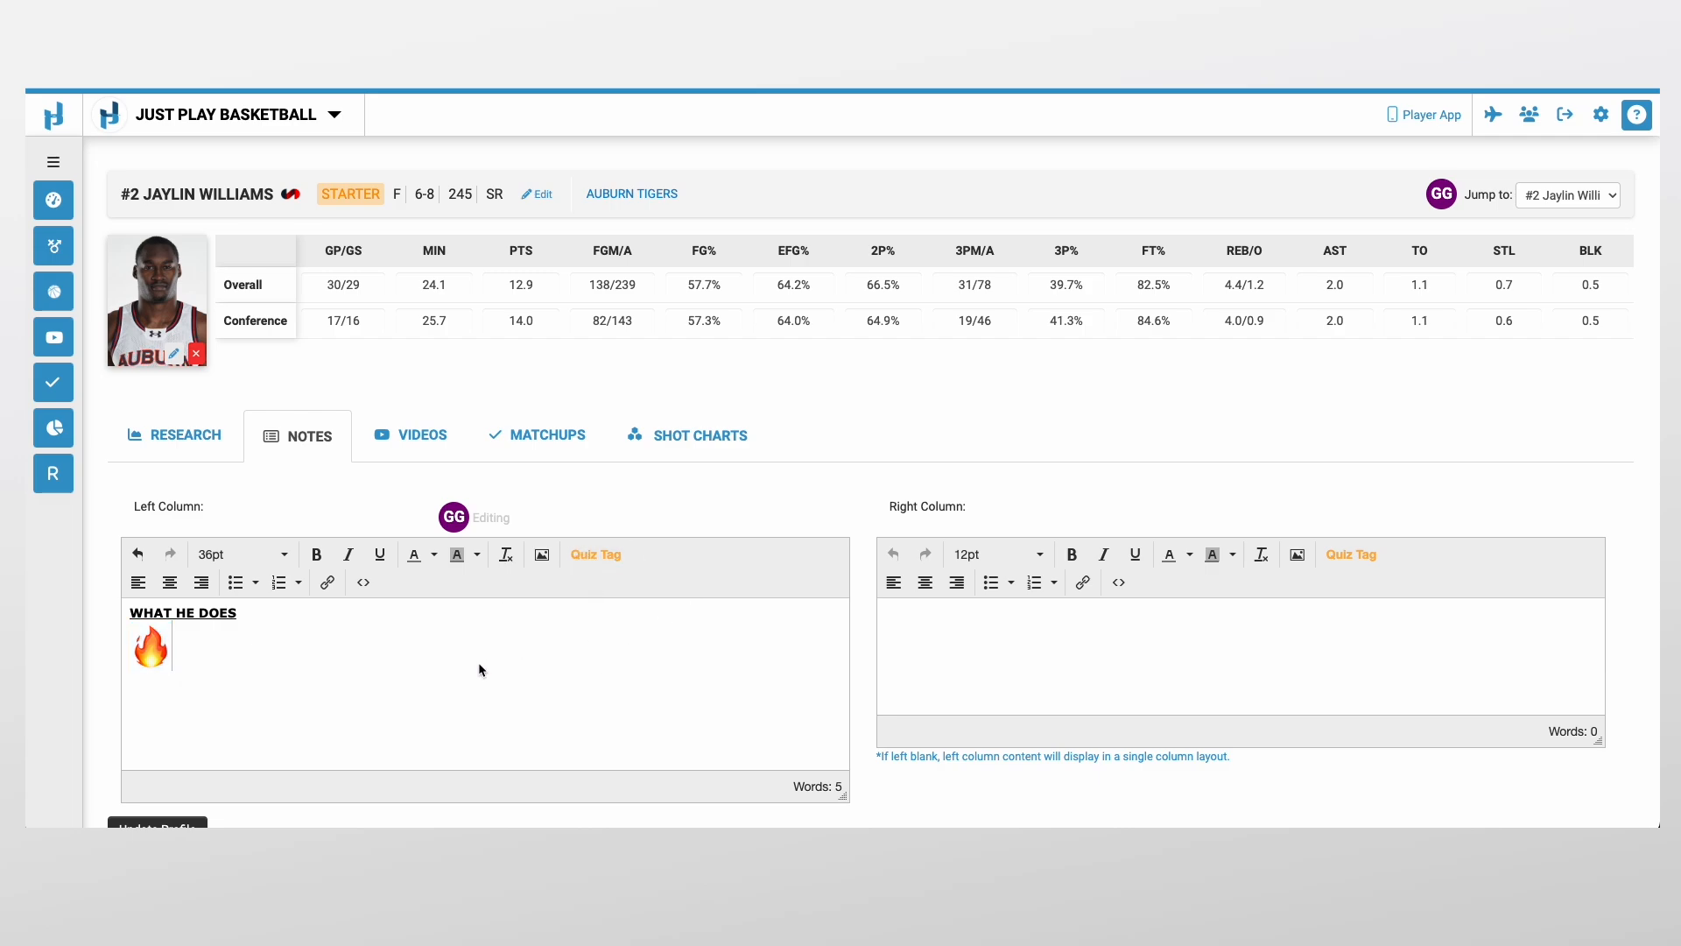
scroll(459, 698, "down", 1)
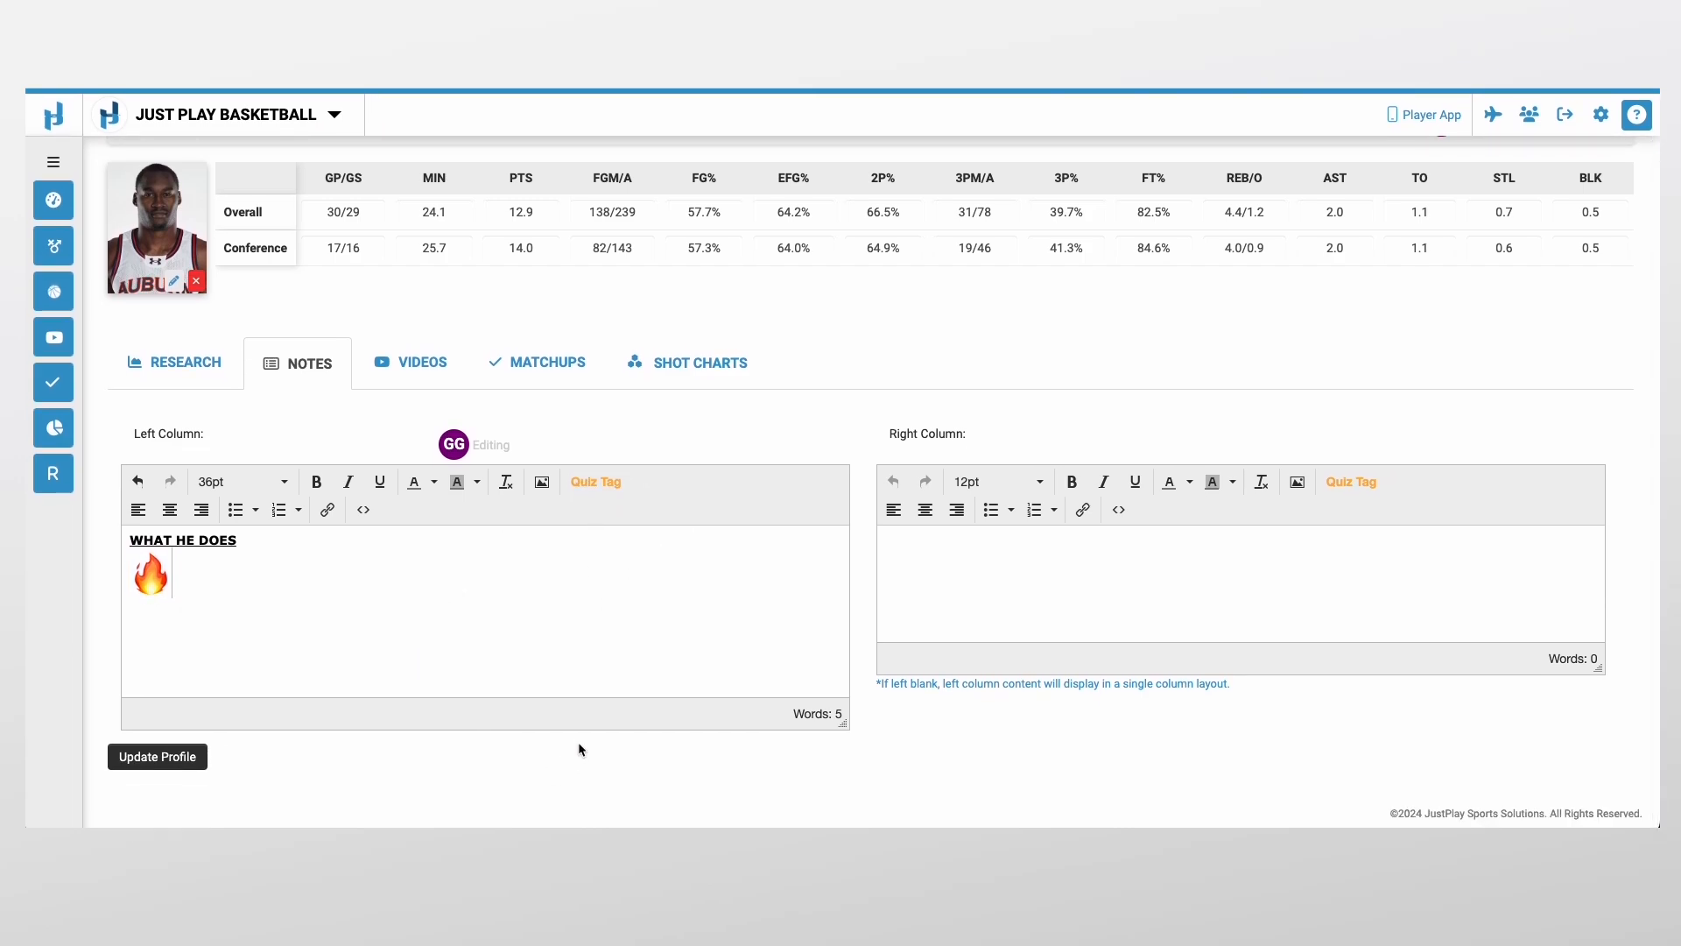
scroll(1235, 541, "up", 2)
- Switch to player #5's profile, quiz-tag the flexed-arm emoji in the WHAT HE DOES notes, and update the profile
left_click(1567, 195)
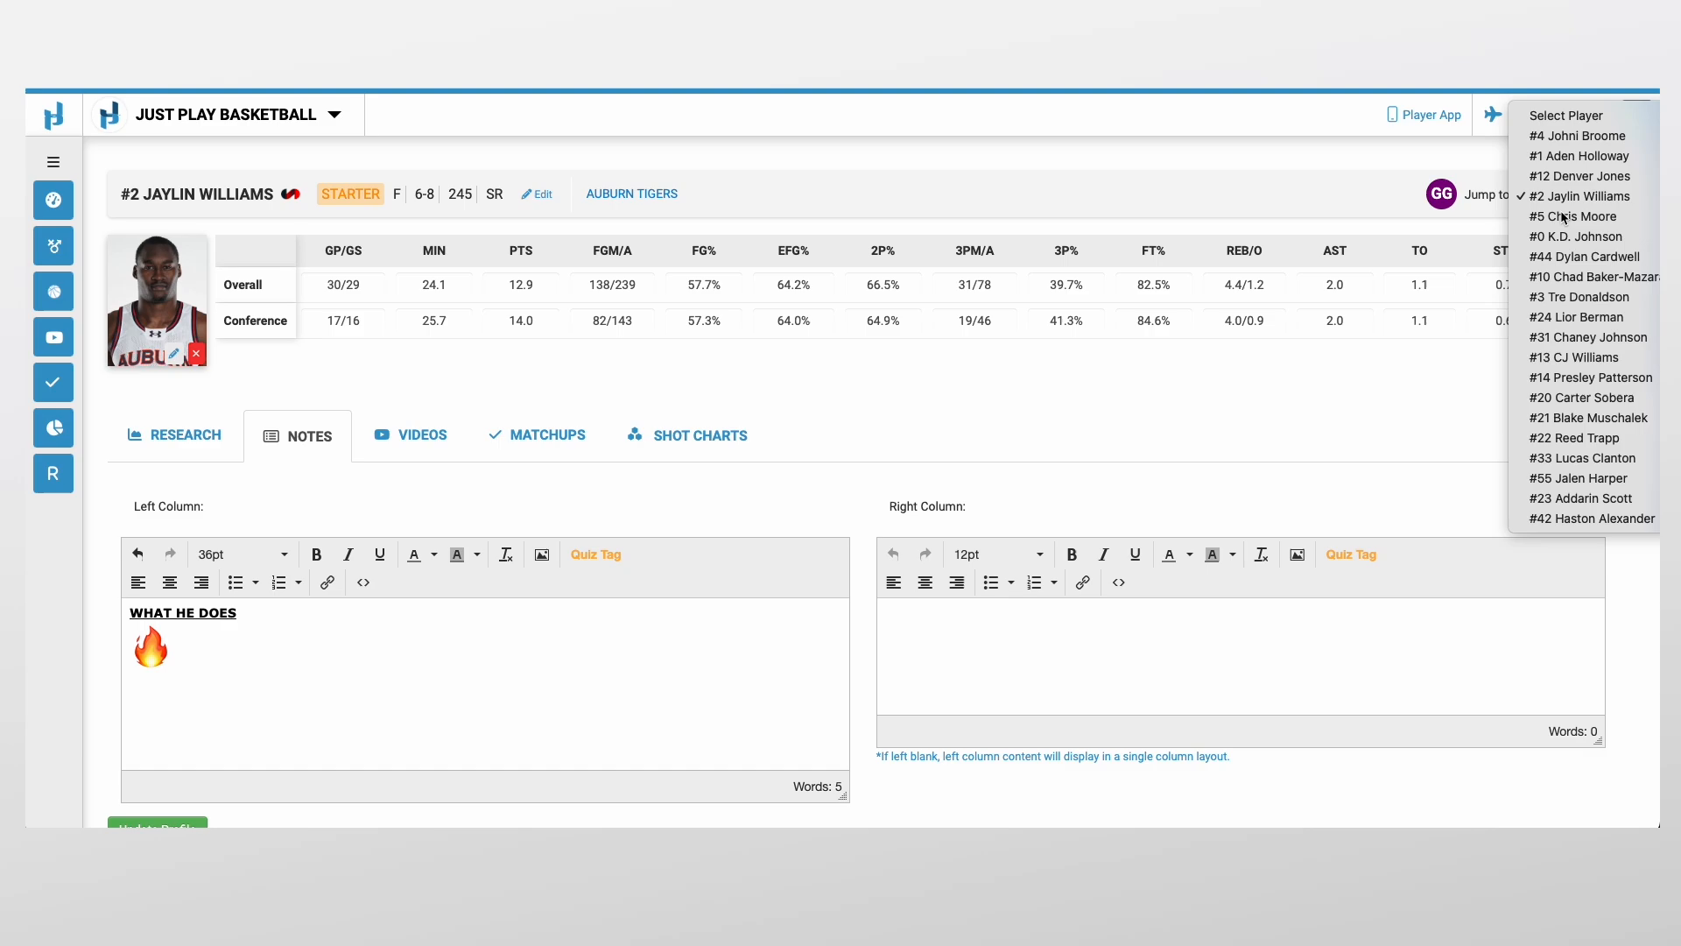
left_click(1554, 215)
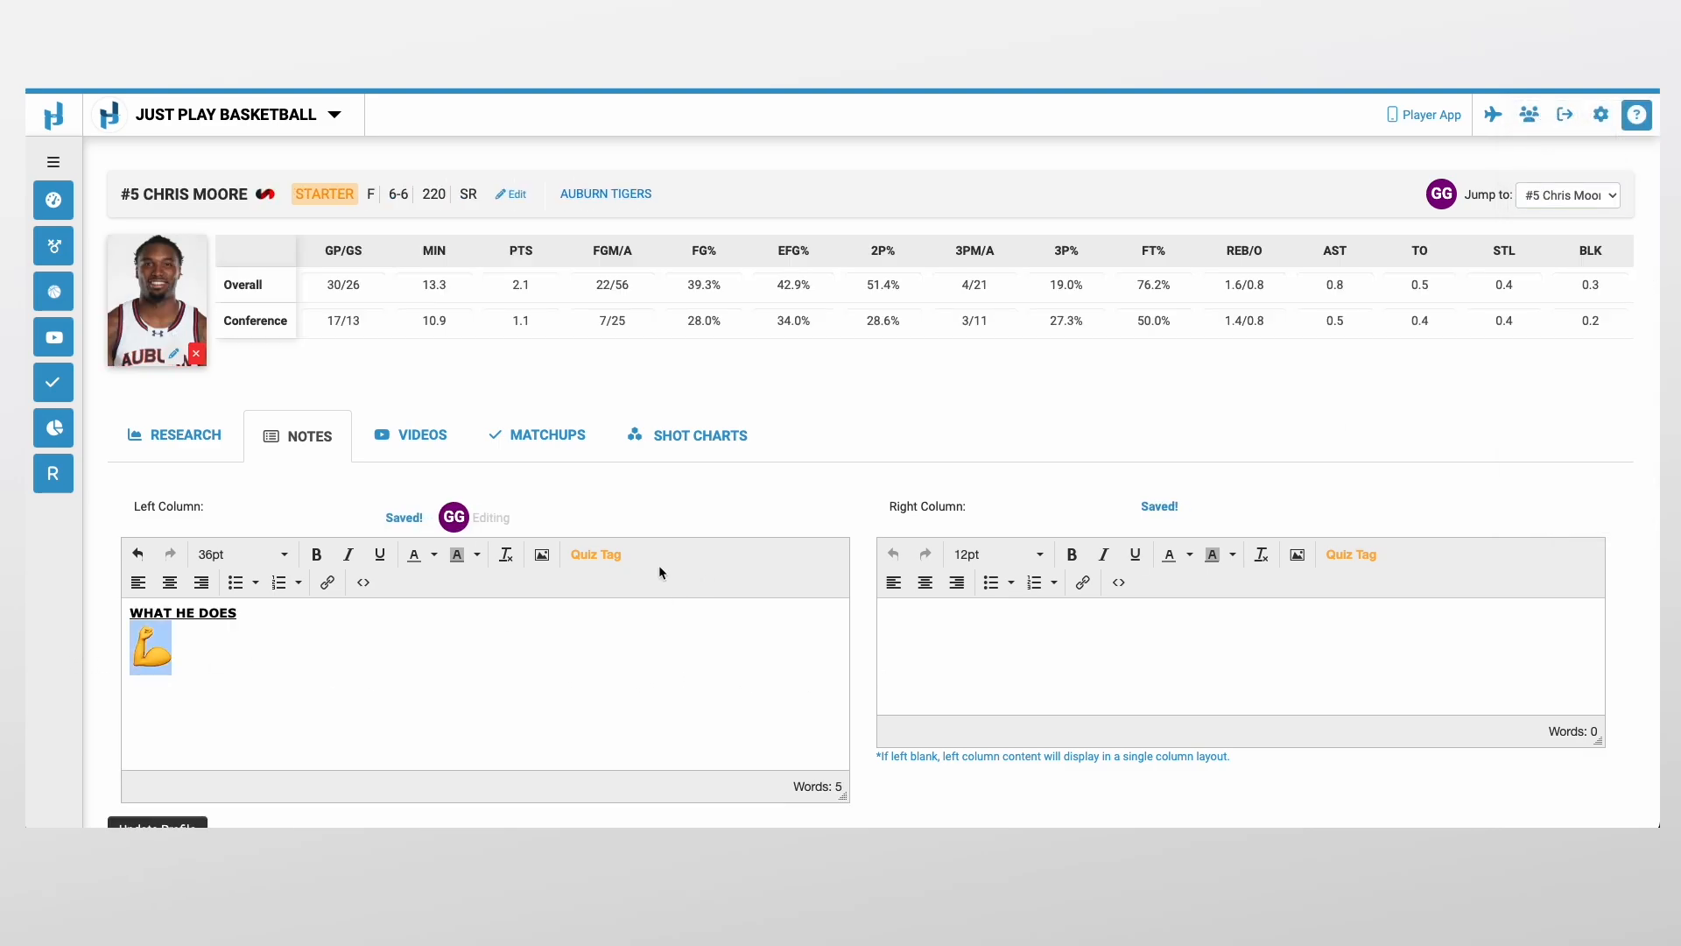
left_click(455, 686)
scroll(426, 713, "down", 1)
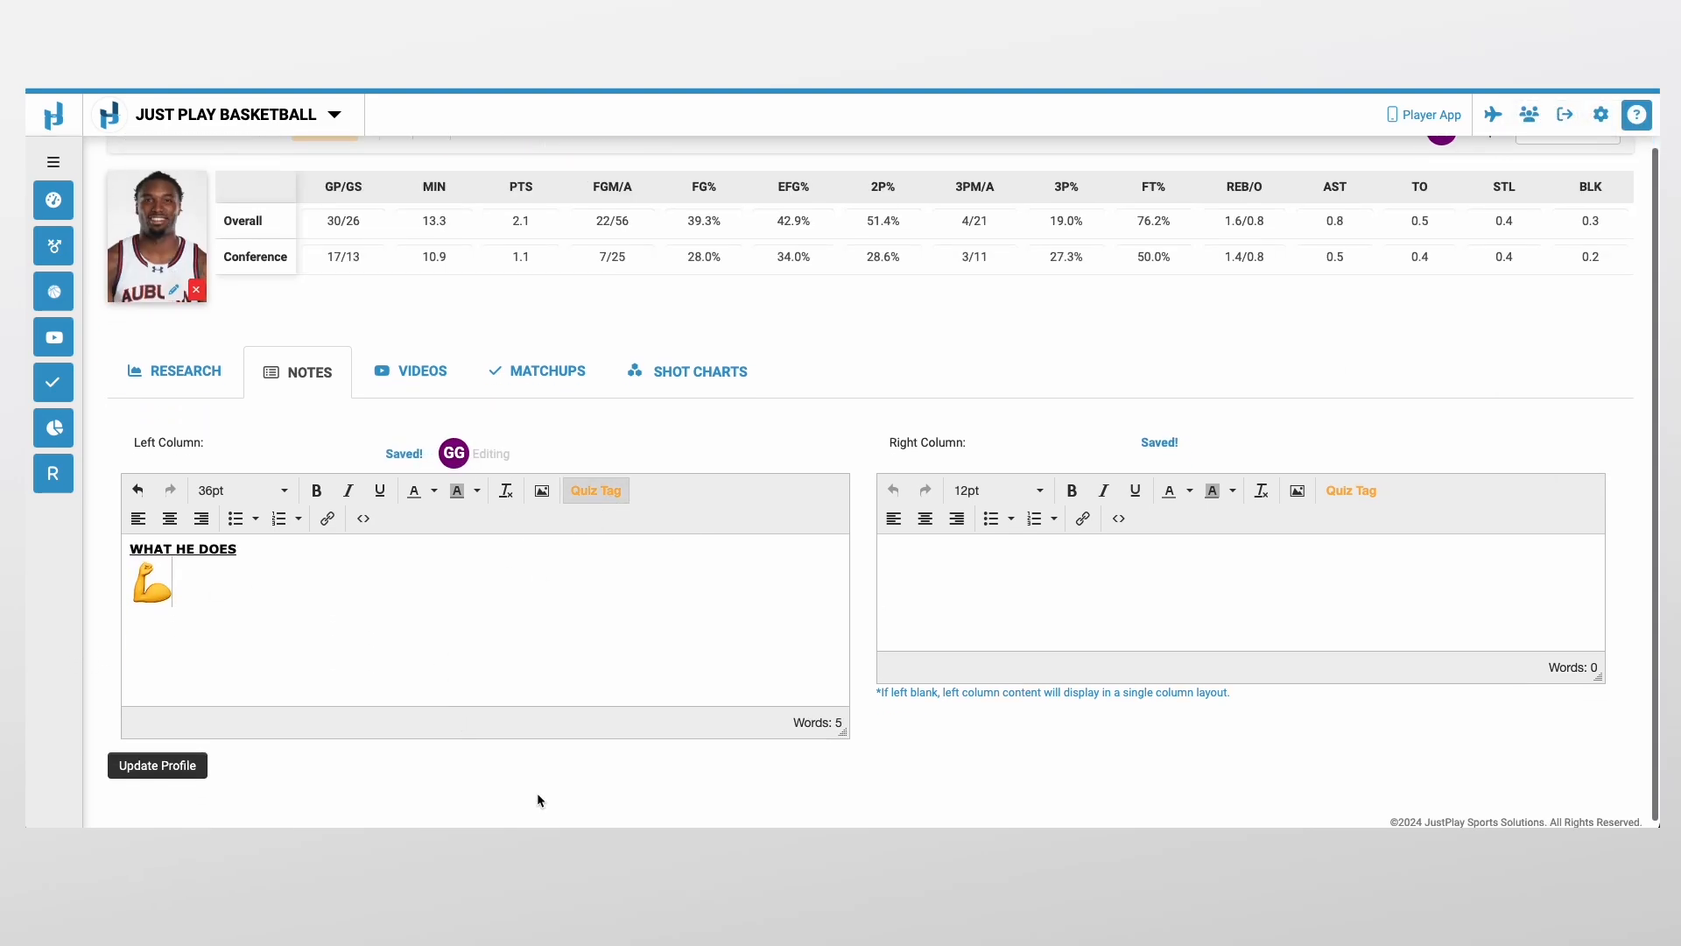
left_click(173, 764)
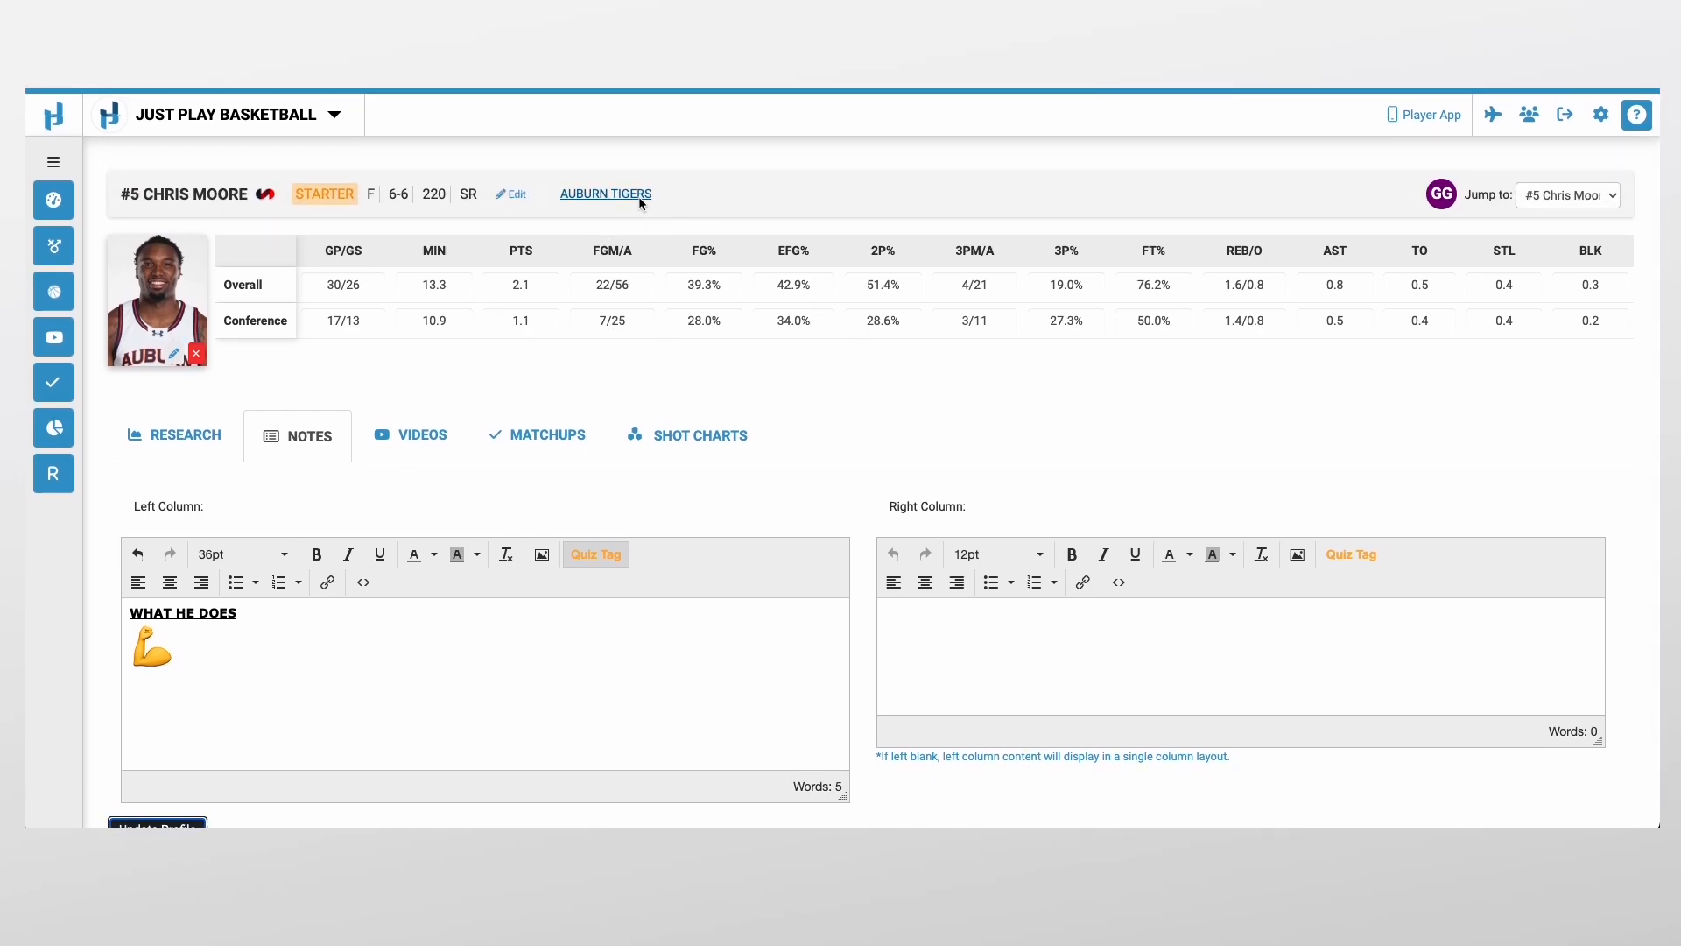
- Return to the Auburn Tigers scouting report and start automating a quiz from it
left_click(606, 196)
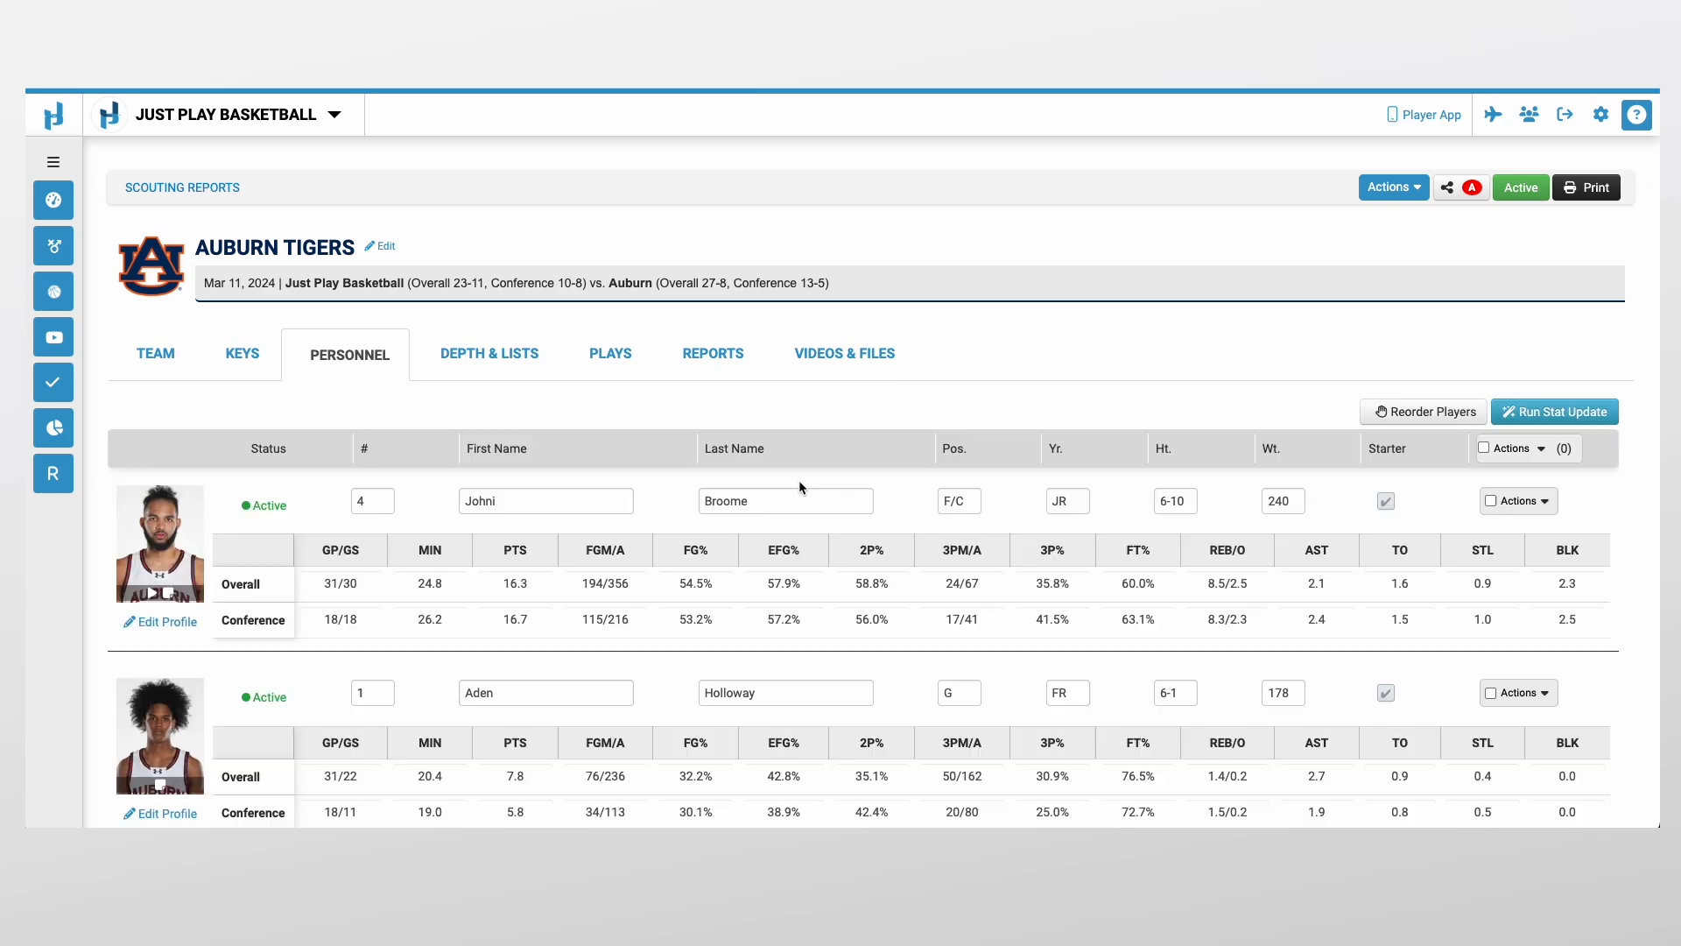
left_click(1395, 198)
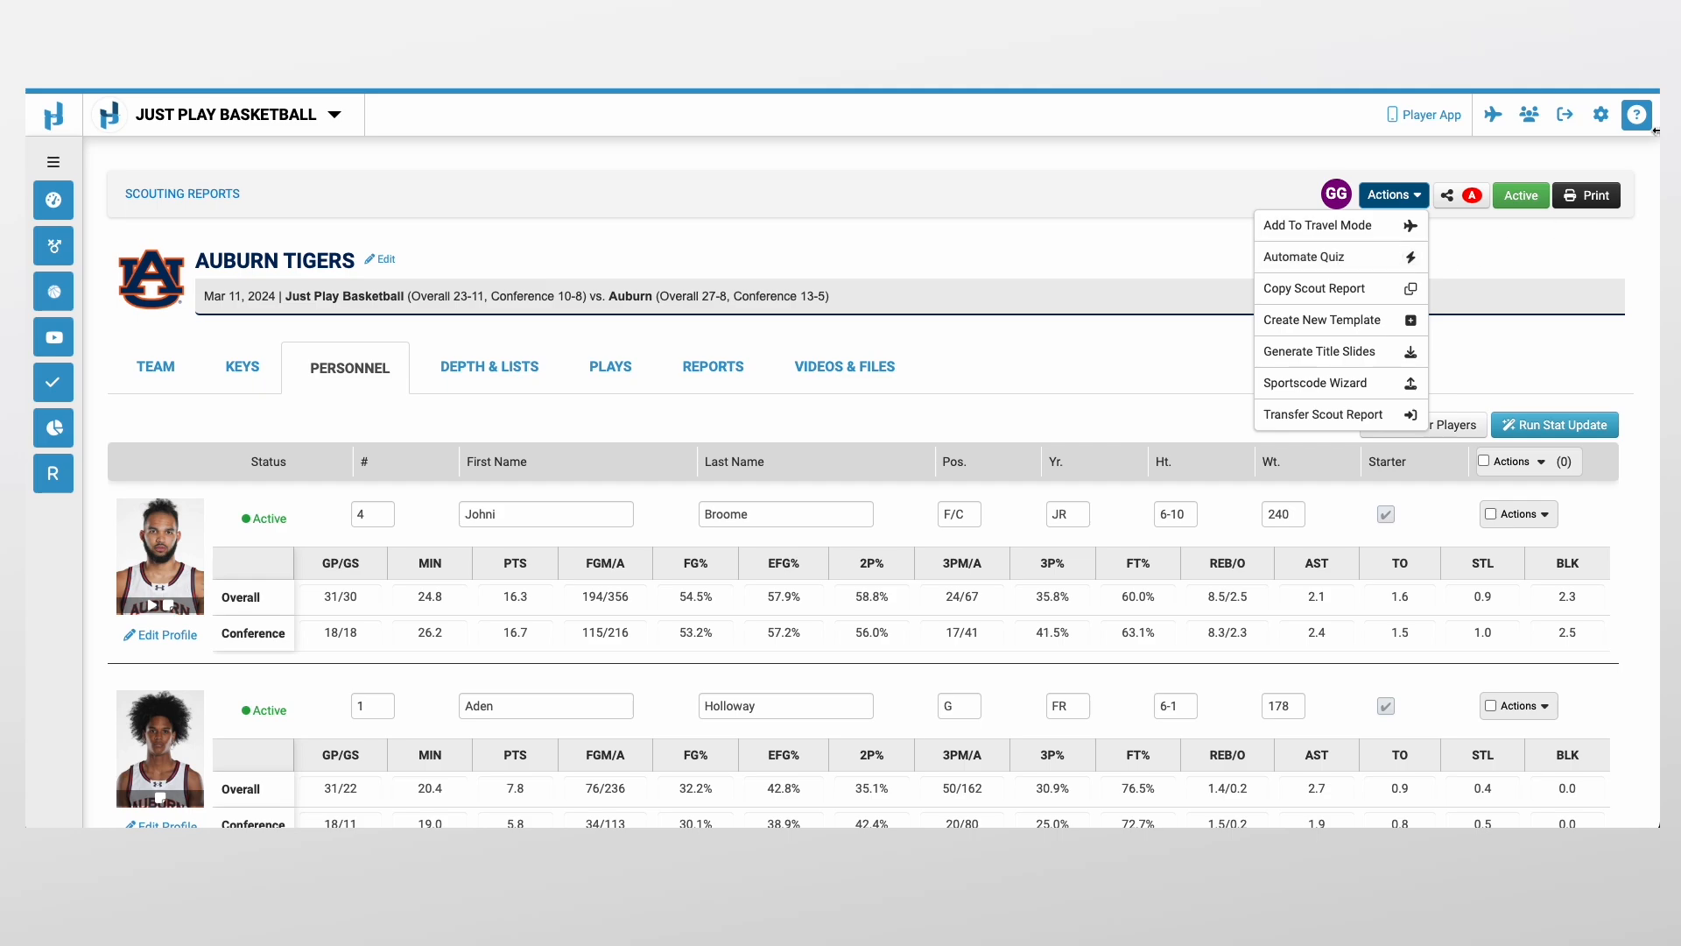
left_click(1359, 260)
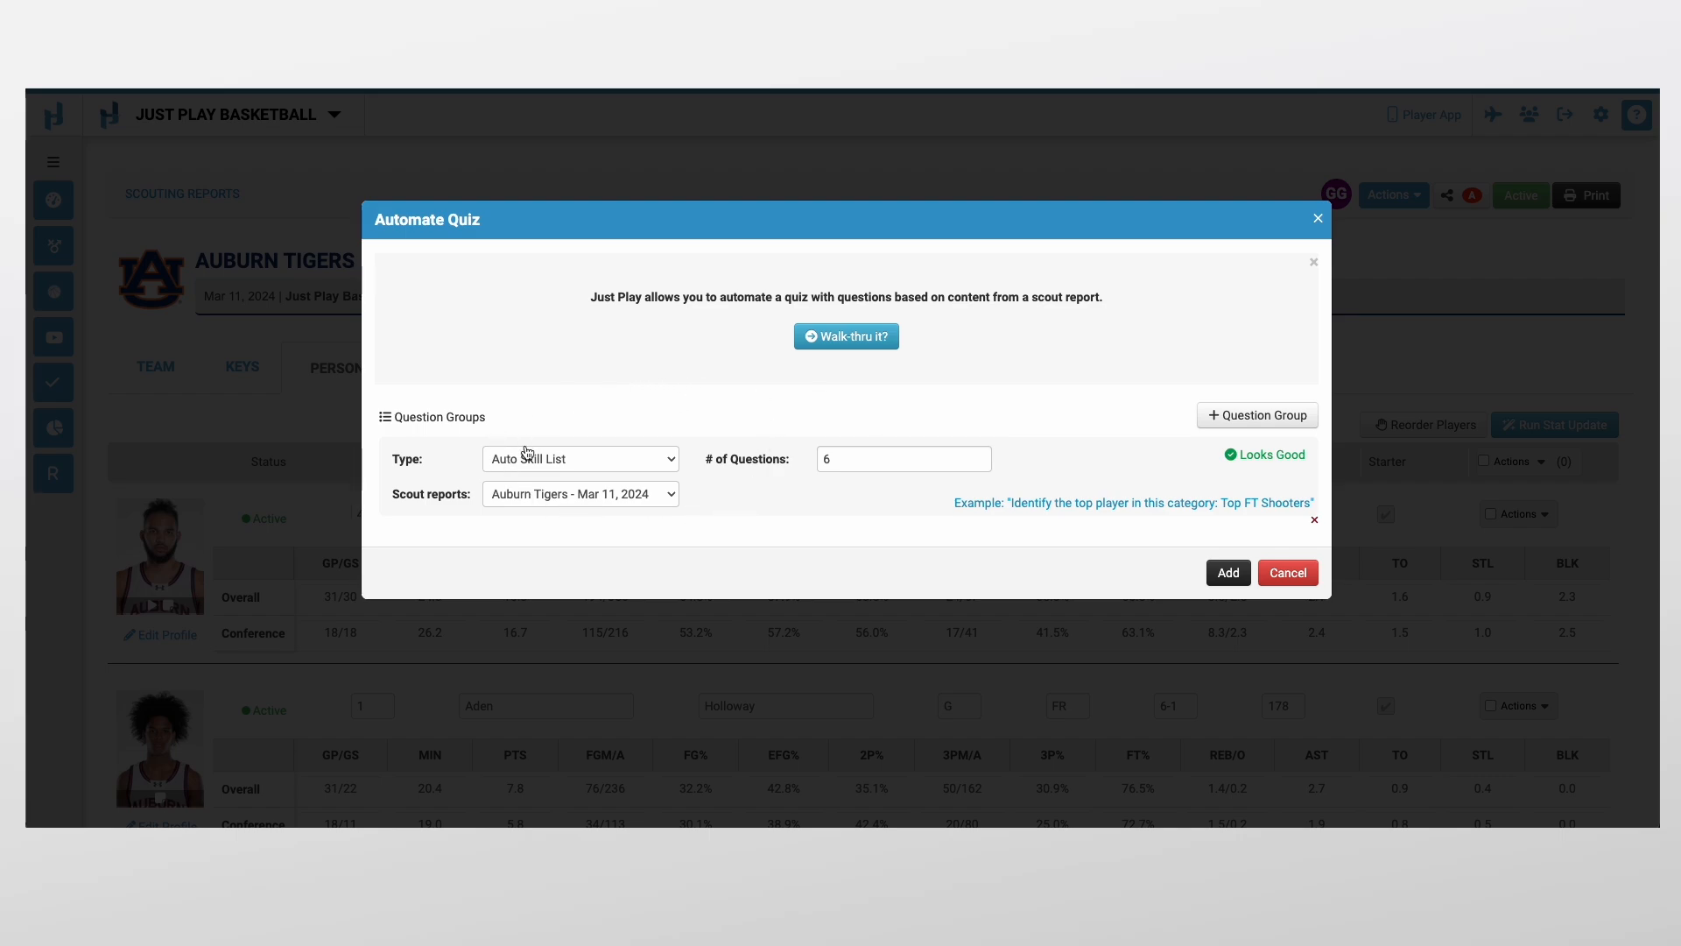
- Keep the first question group as Auto Skill List and set its number of questions to 2
left_click(587, 459)
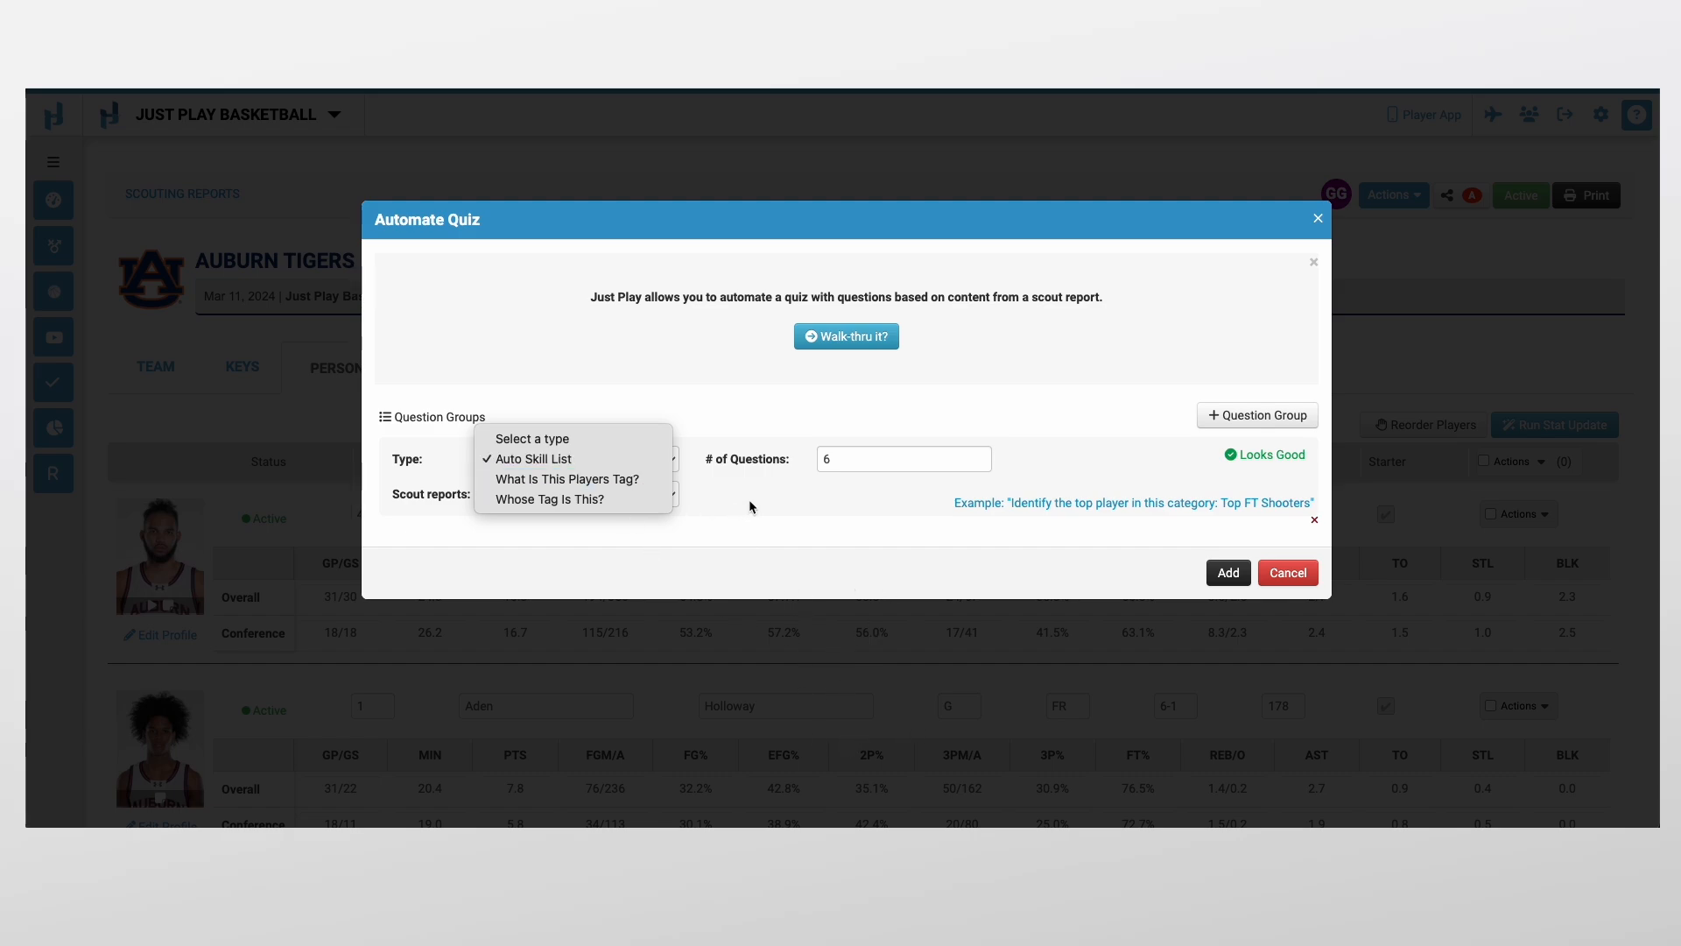
left_click(570, 459)
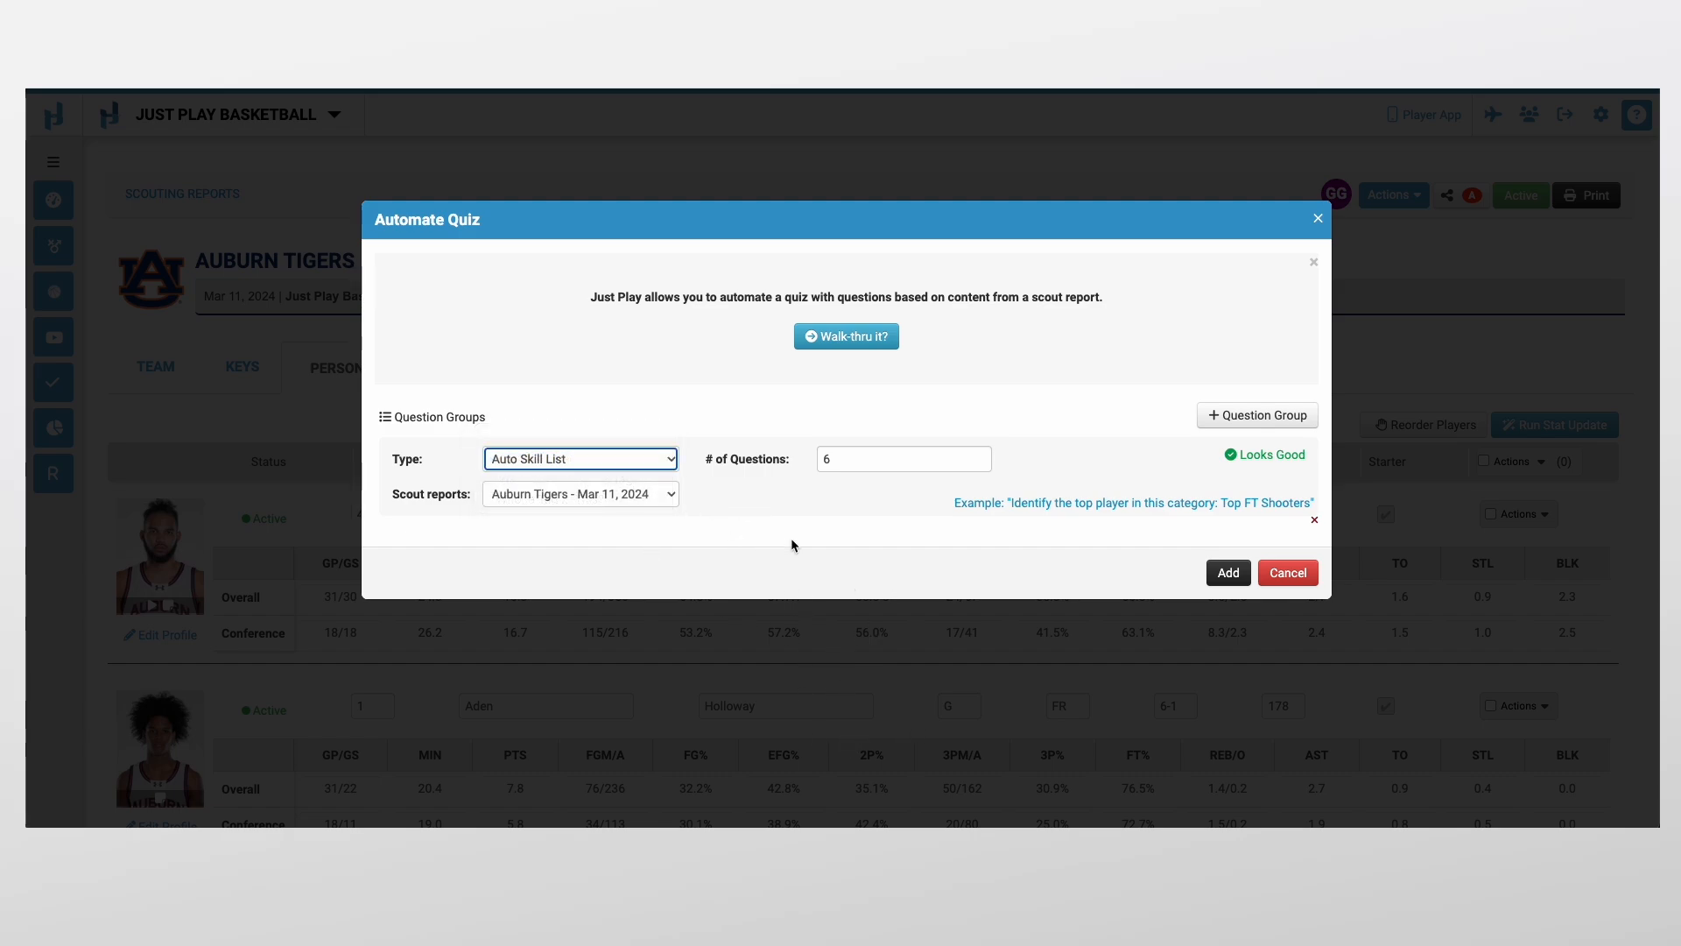
left_click(849, 461)
key("BackSpace")
type("2")
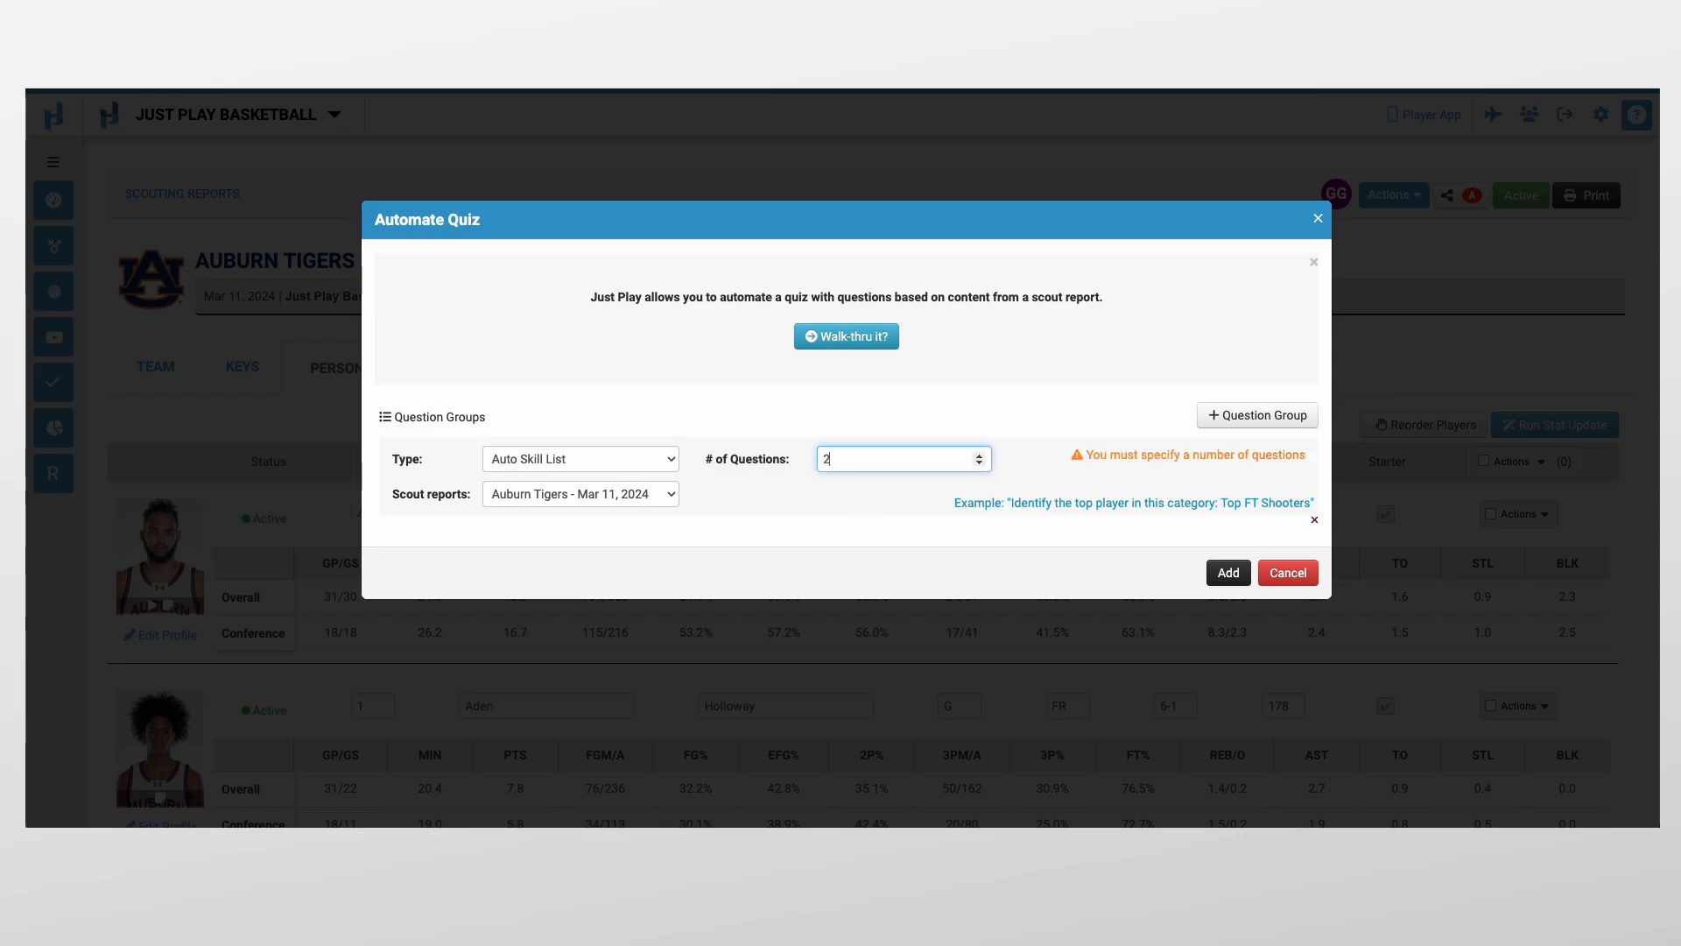
left_click(844, 507)
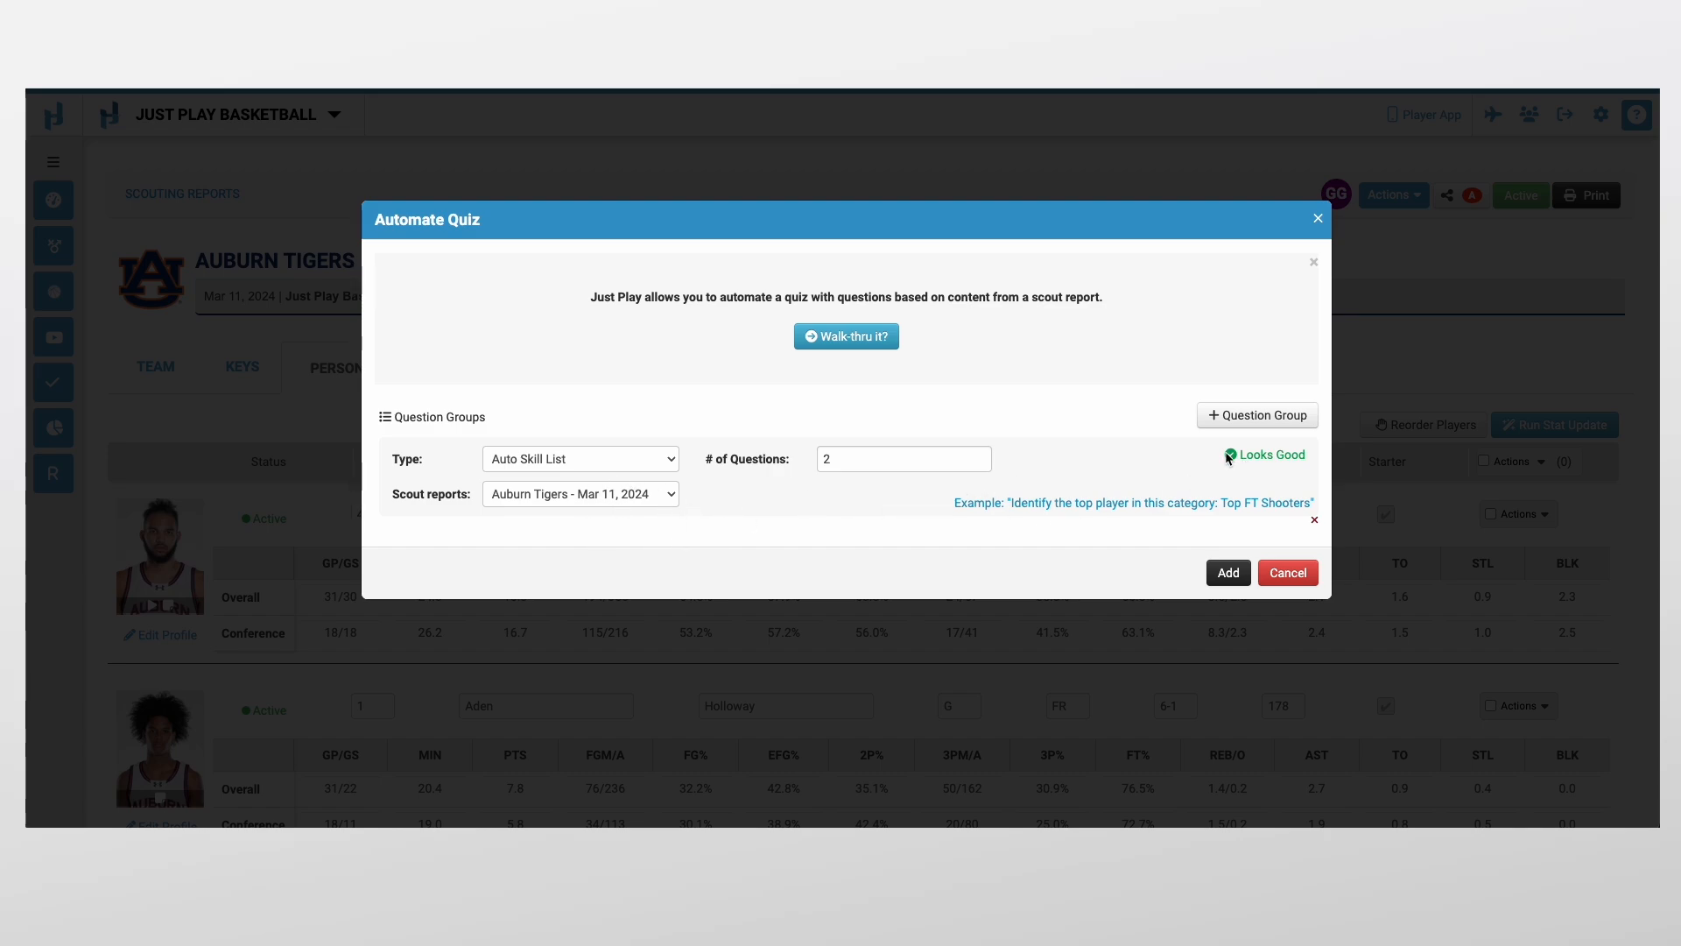
- Add a second question group of type What Is This Players Tag? with 2 questions
left_click(1261, 417)
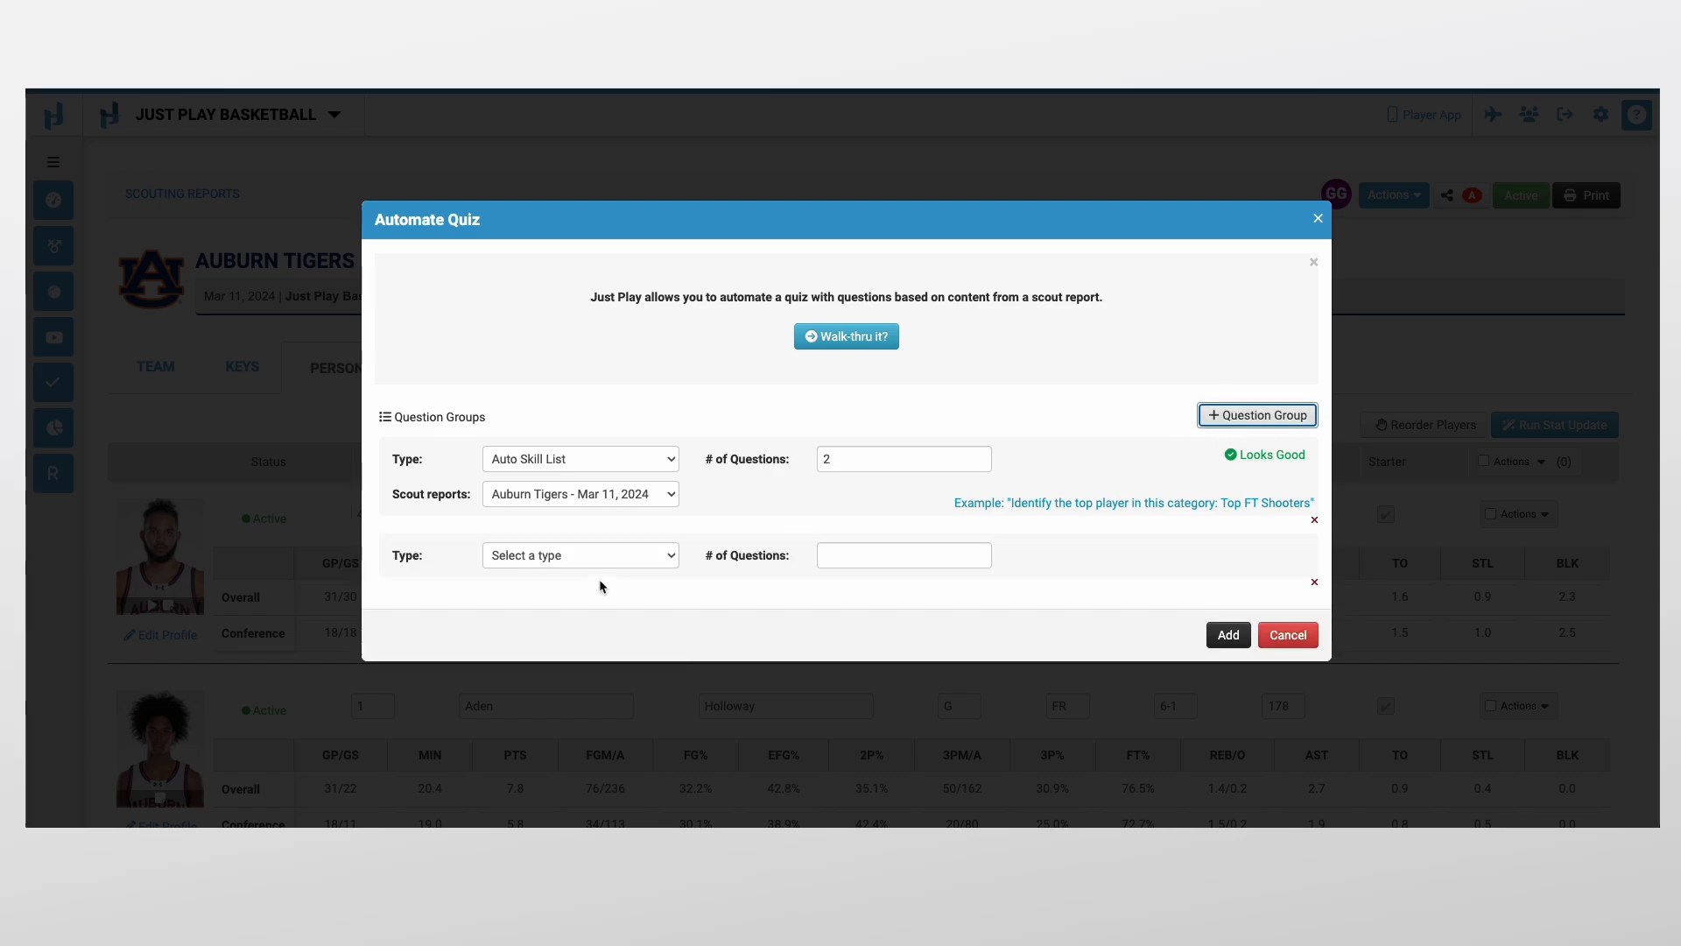
left_click(554, 558)
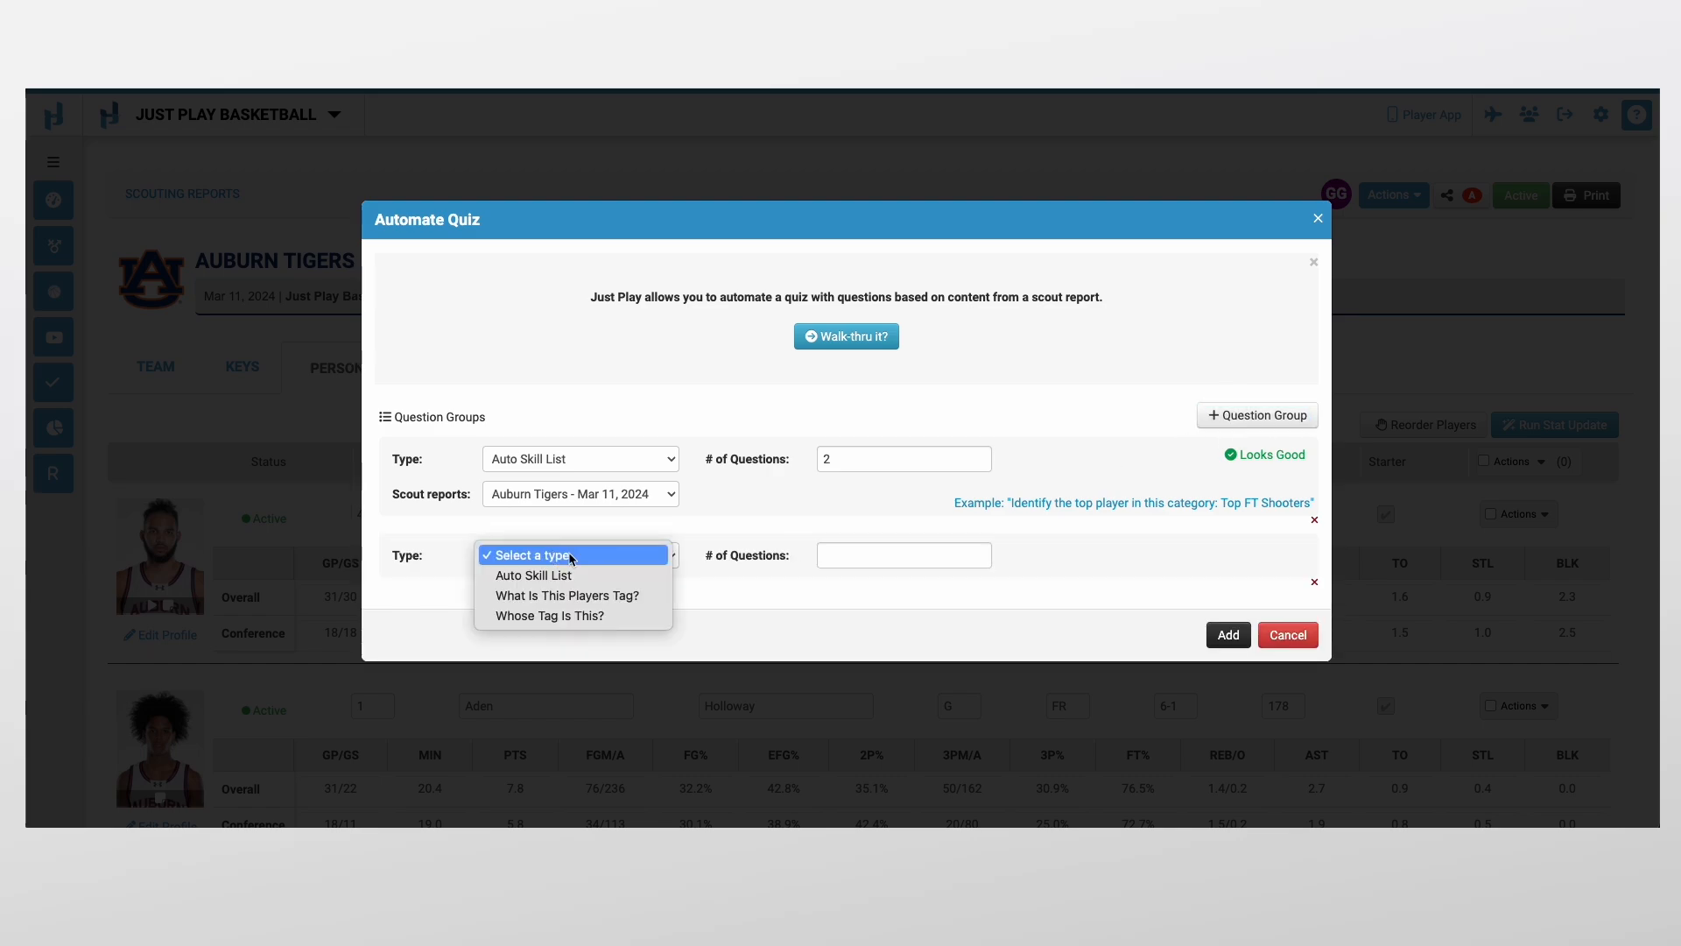
left_click(585, 598)
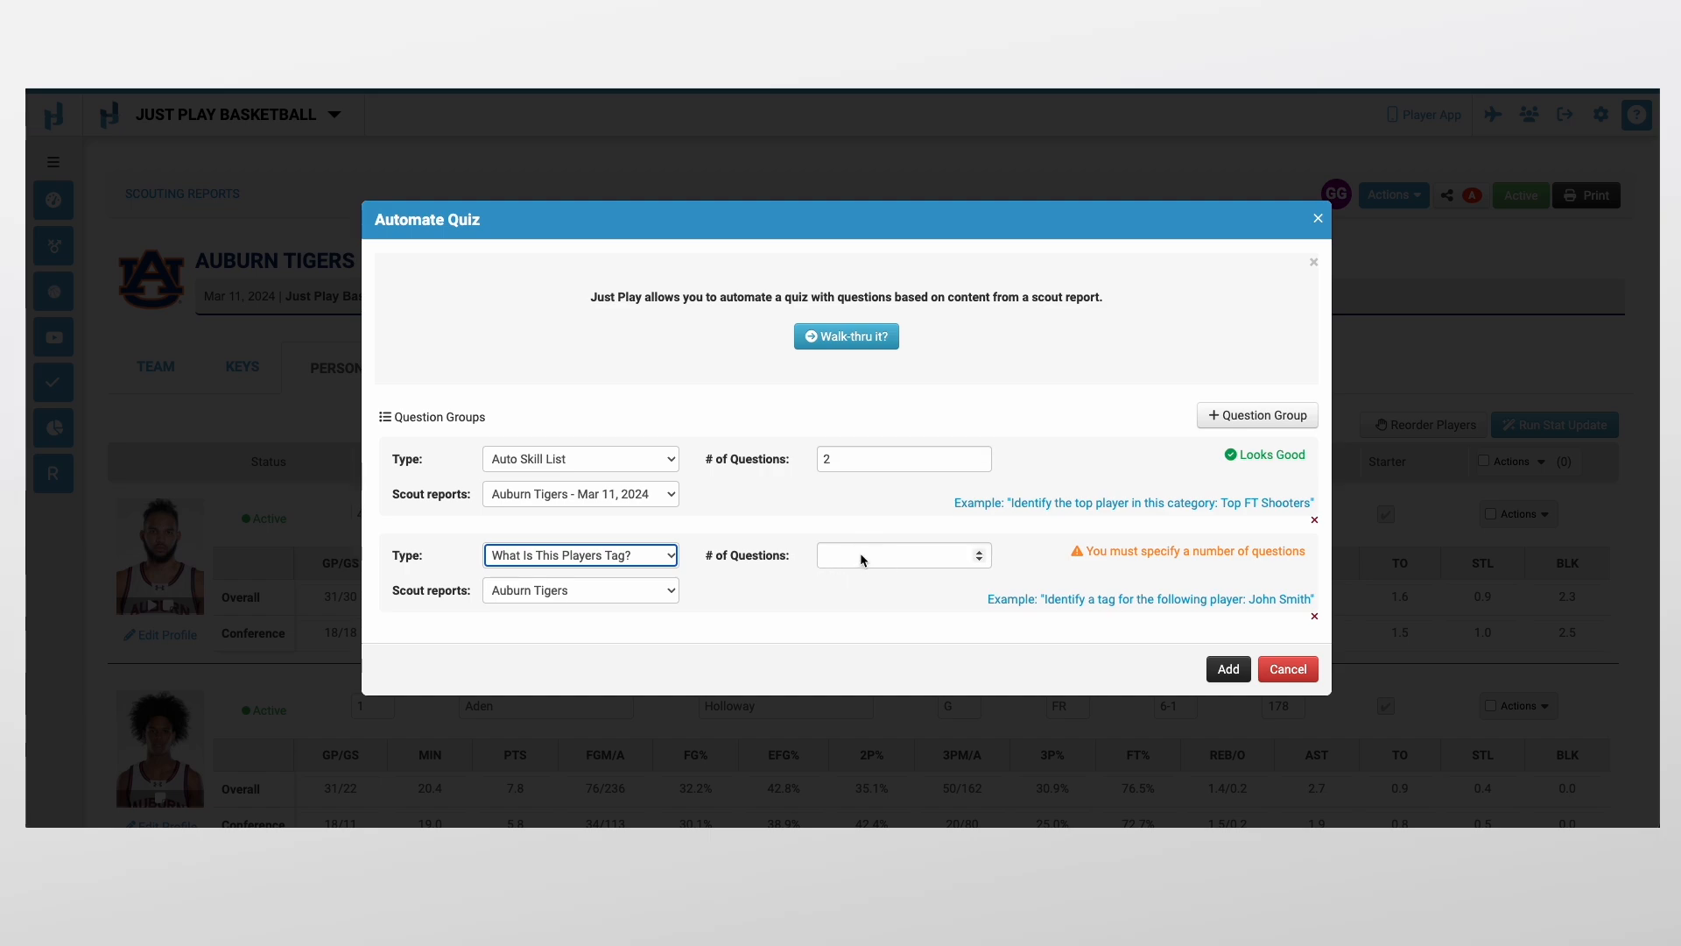
double_click(980, 552)
left_click(916, 599)
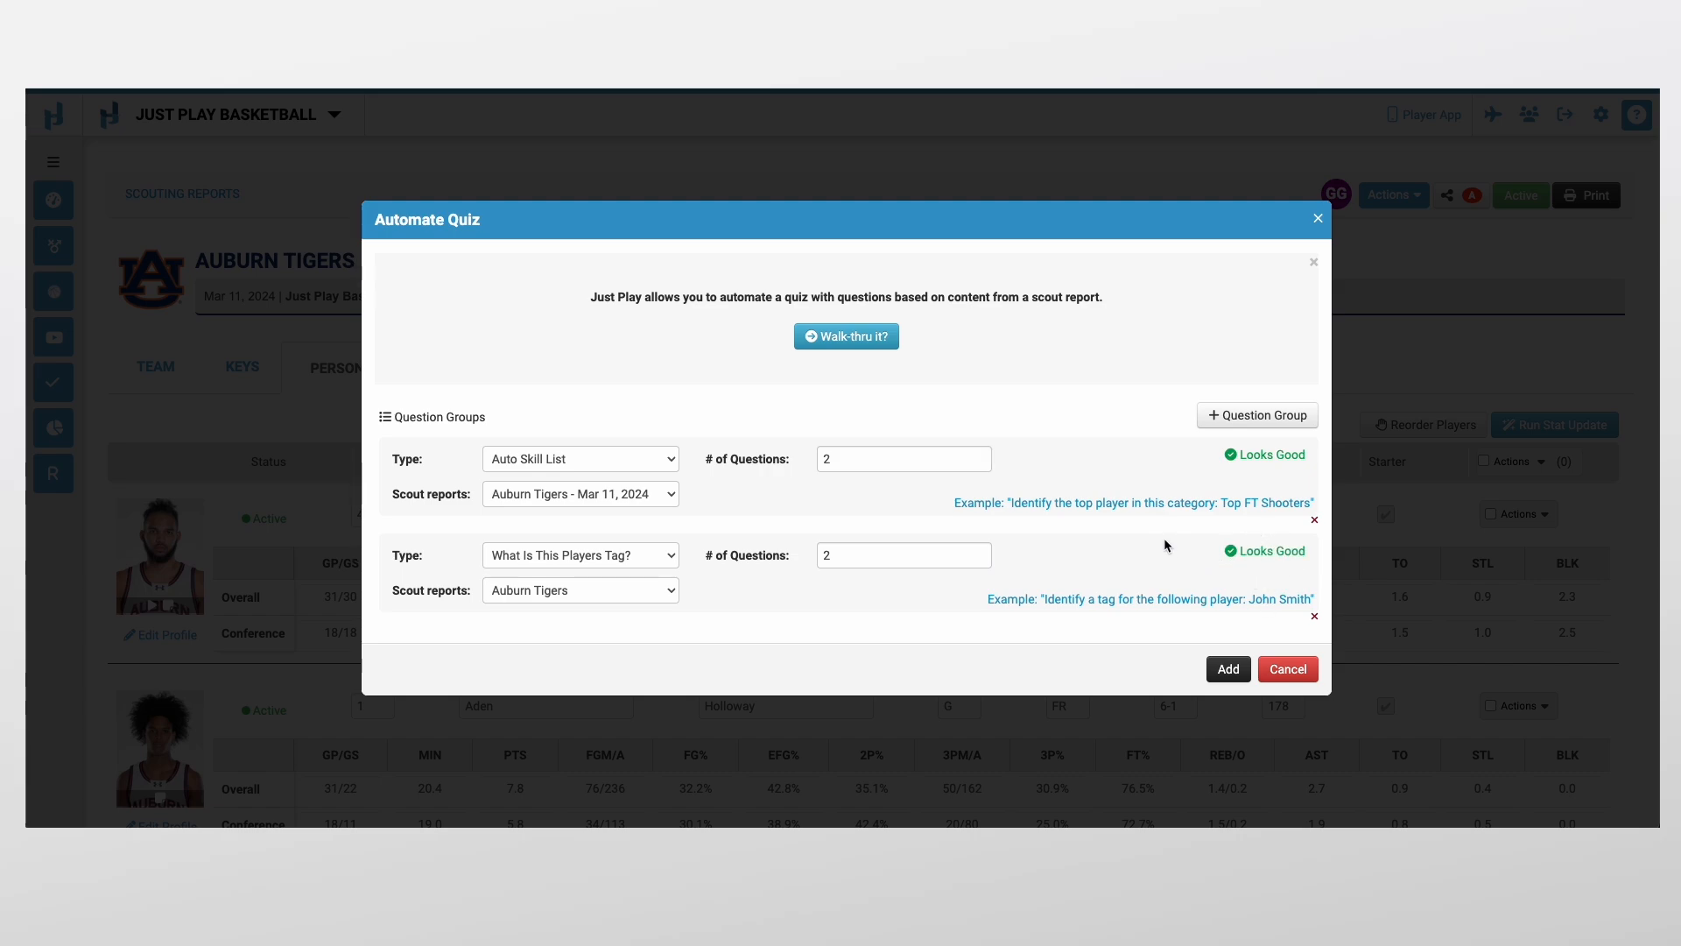
- Add a third question group of type Whose Tag Is This? with 1 question
left_click(1258, 415)
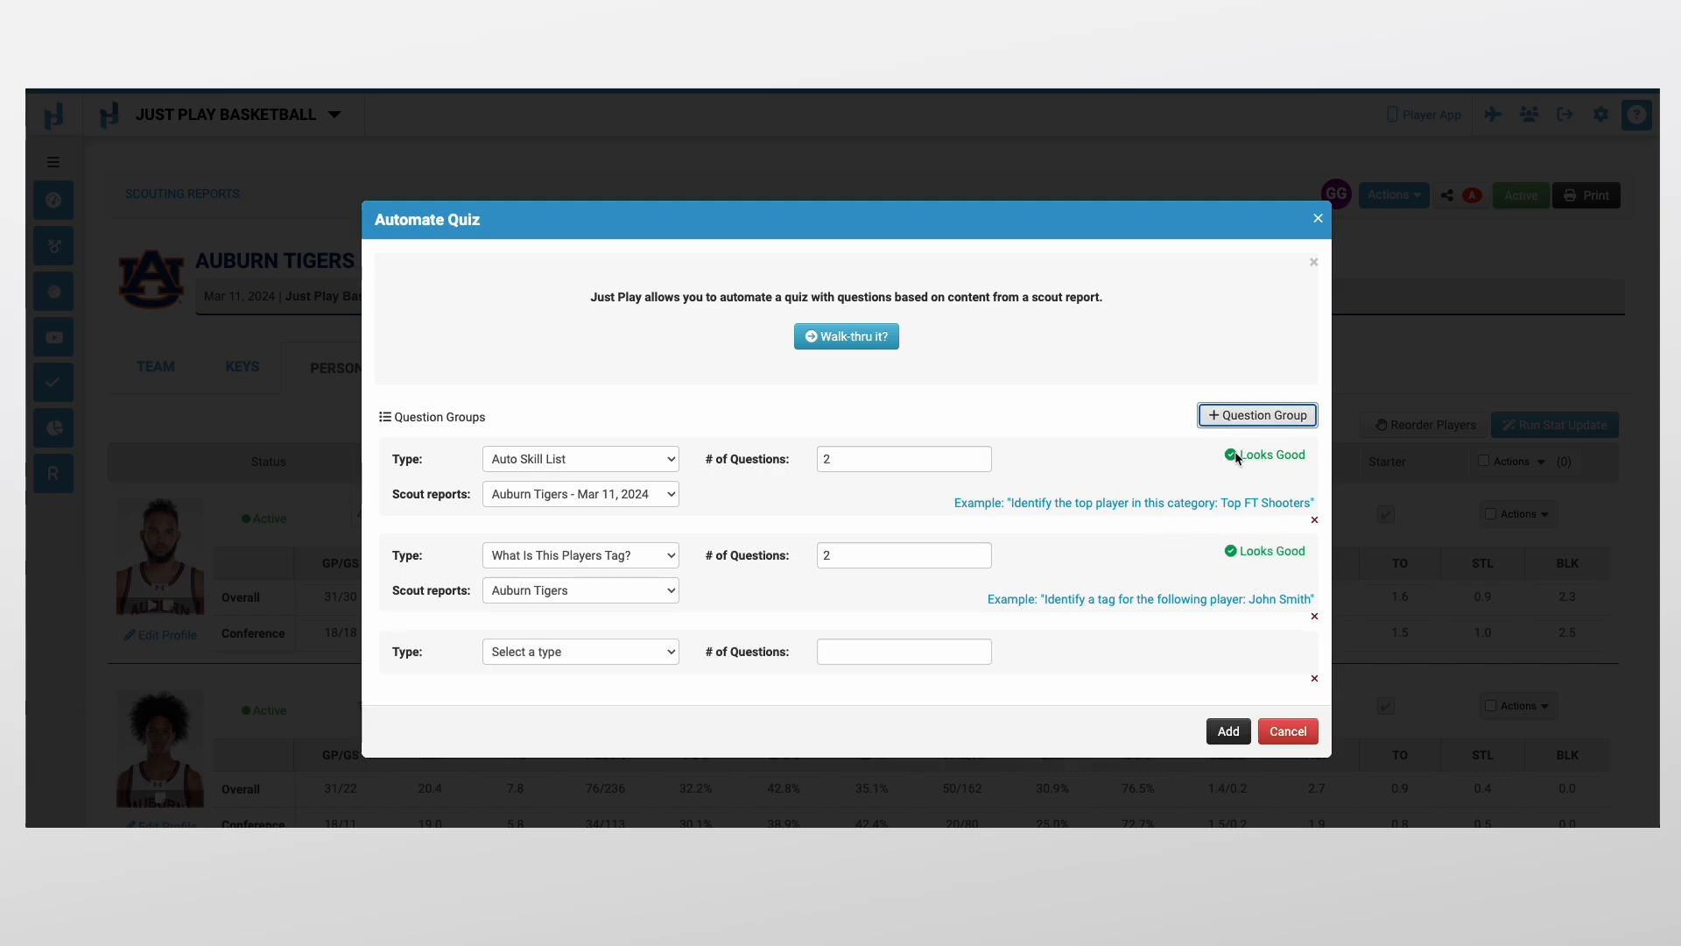
left_click(581, 651)
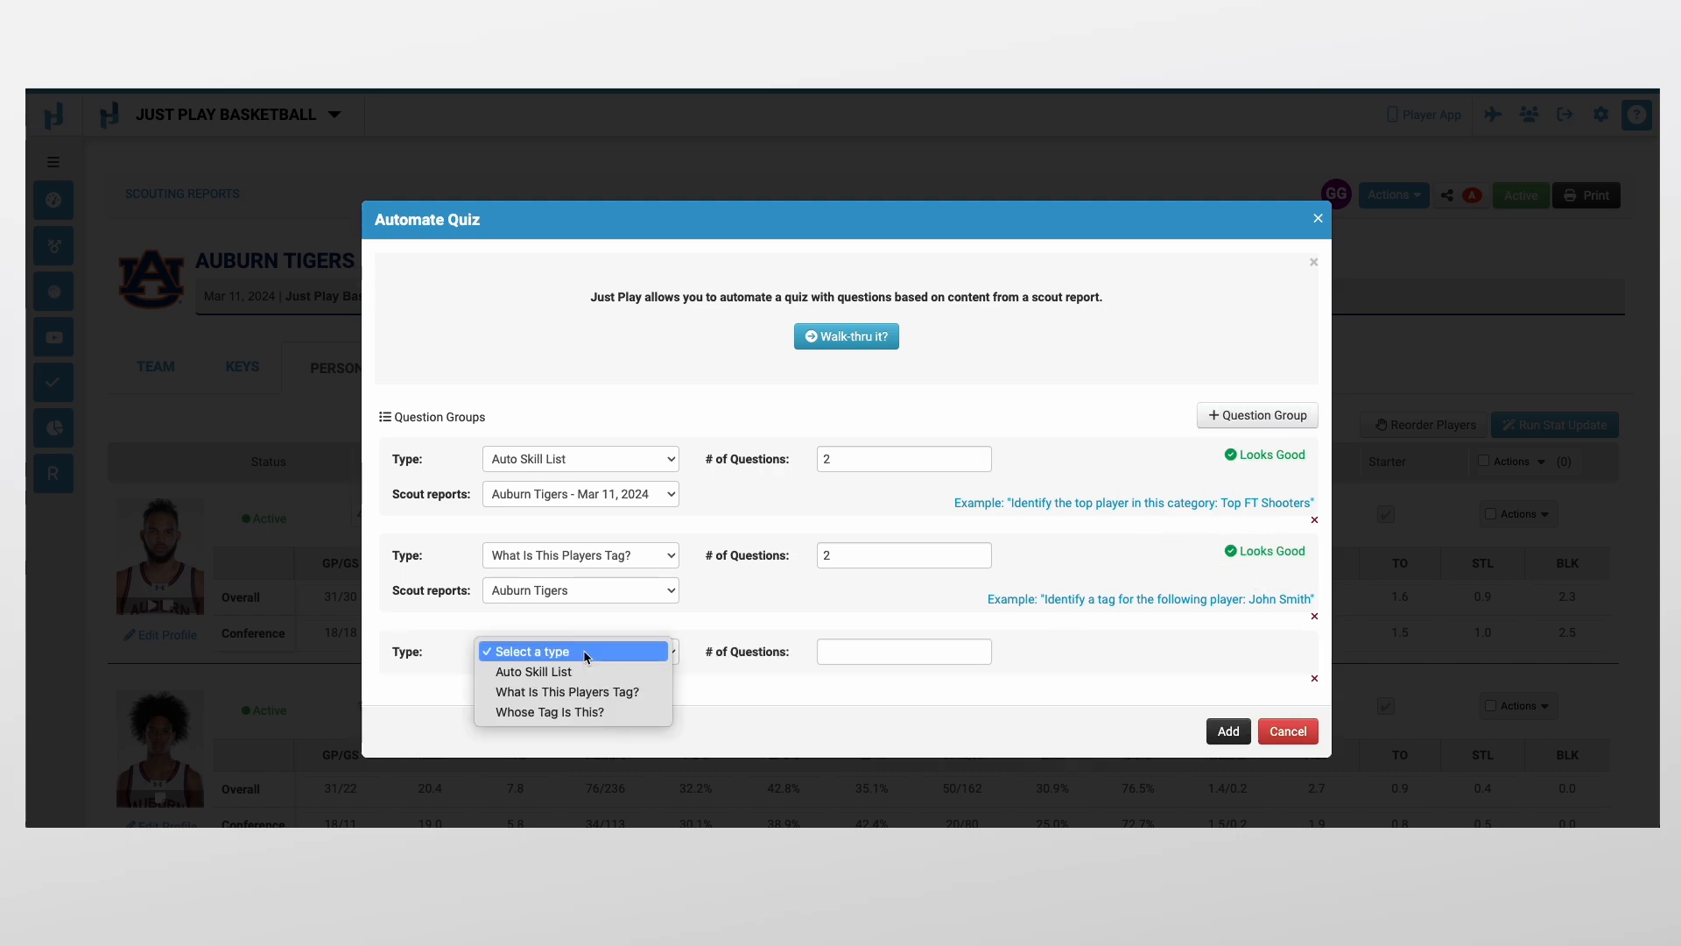
left_click(549, 717)
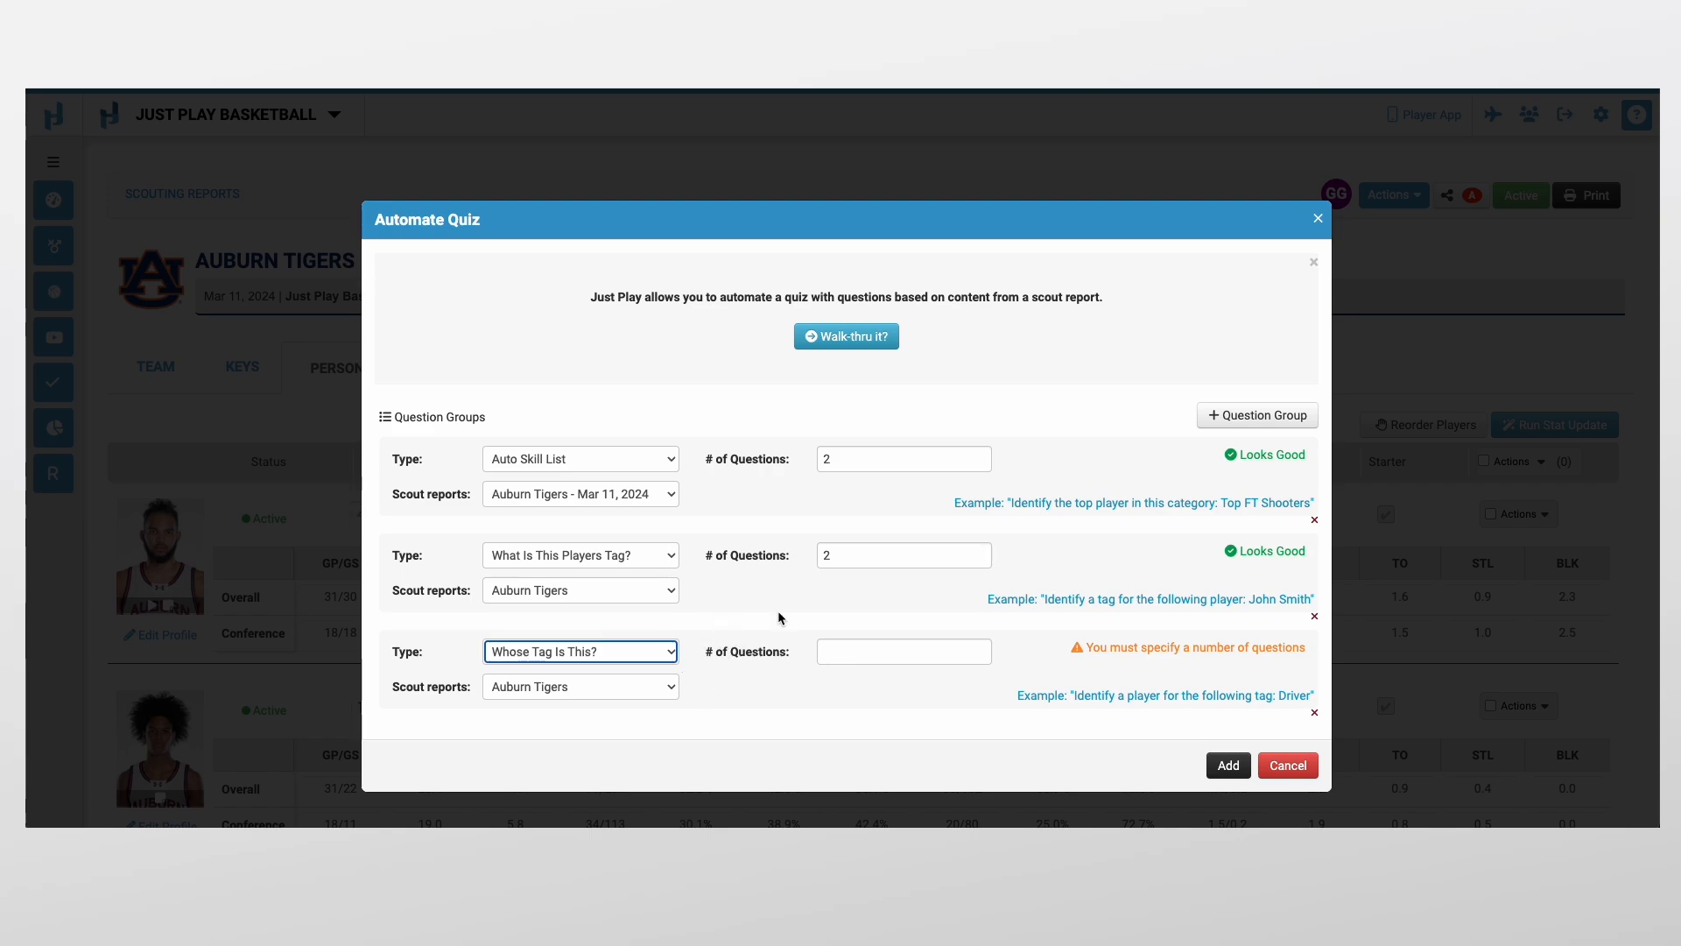
left_click(979, 648)
left_click(907, 688)
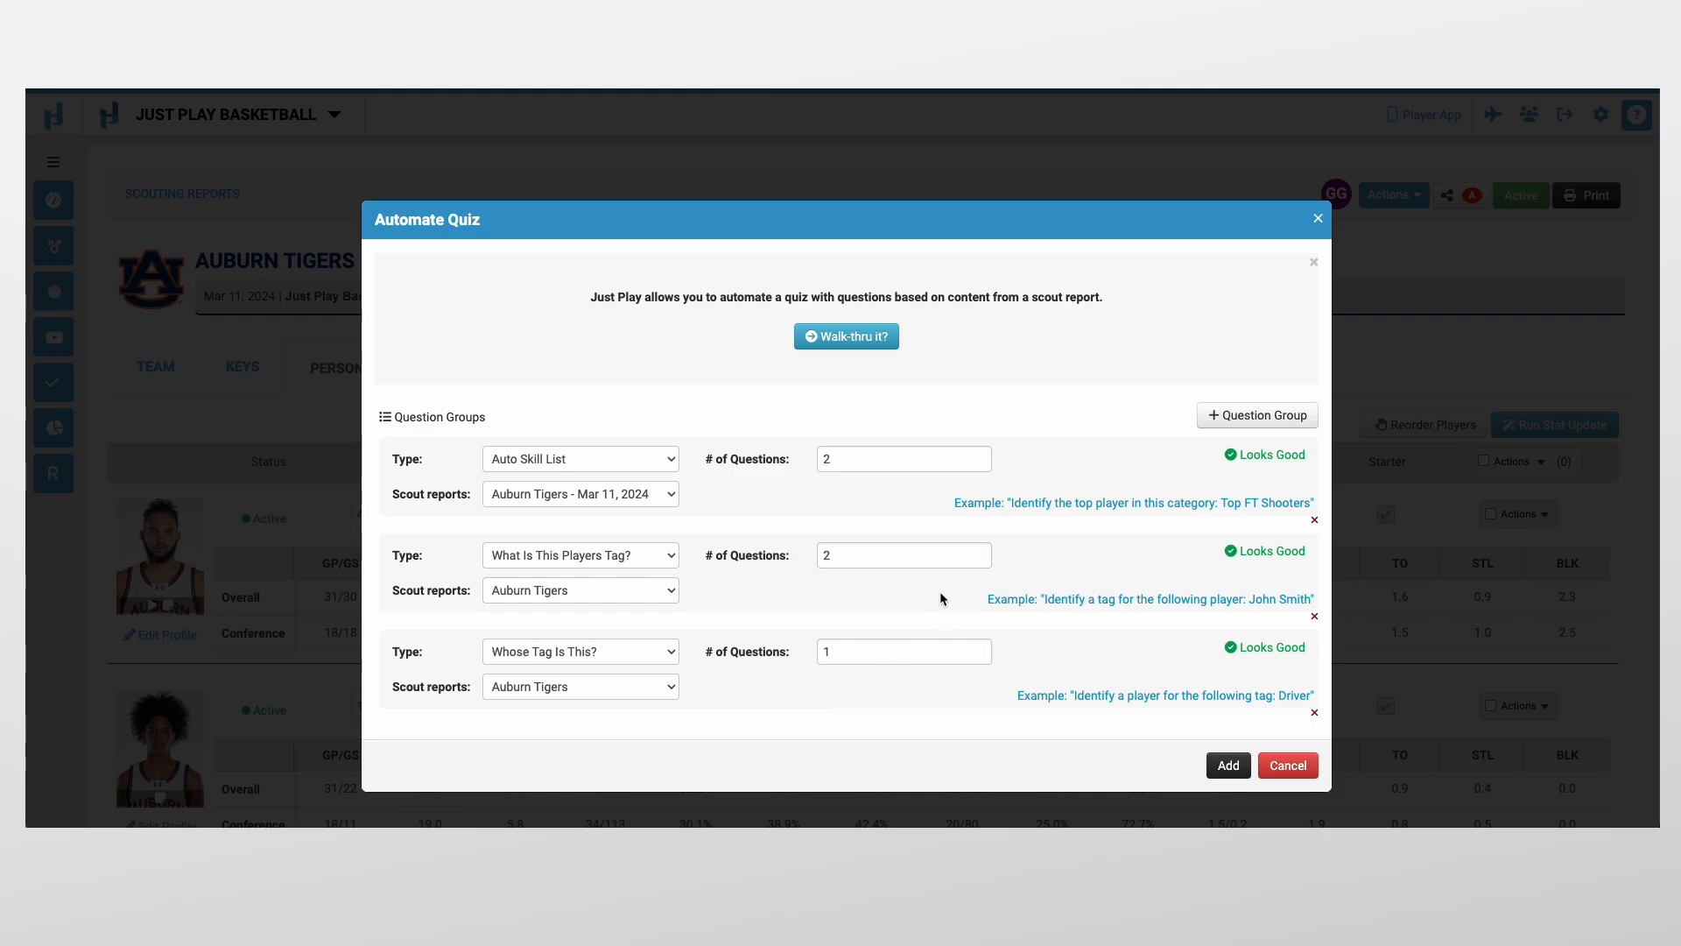
- Generate the automated quiz and open the pending Auburn Tigers quiz from the quiz list
left_click(1239, 775)
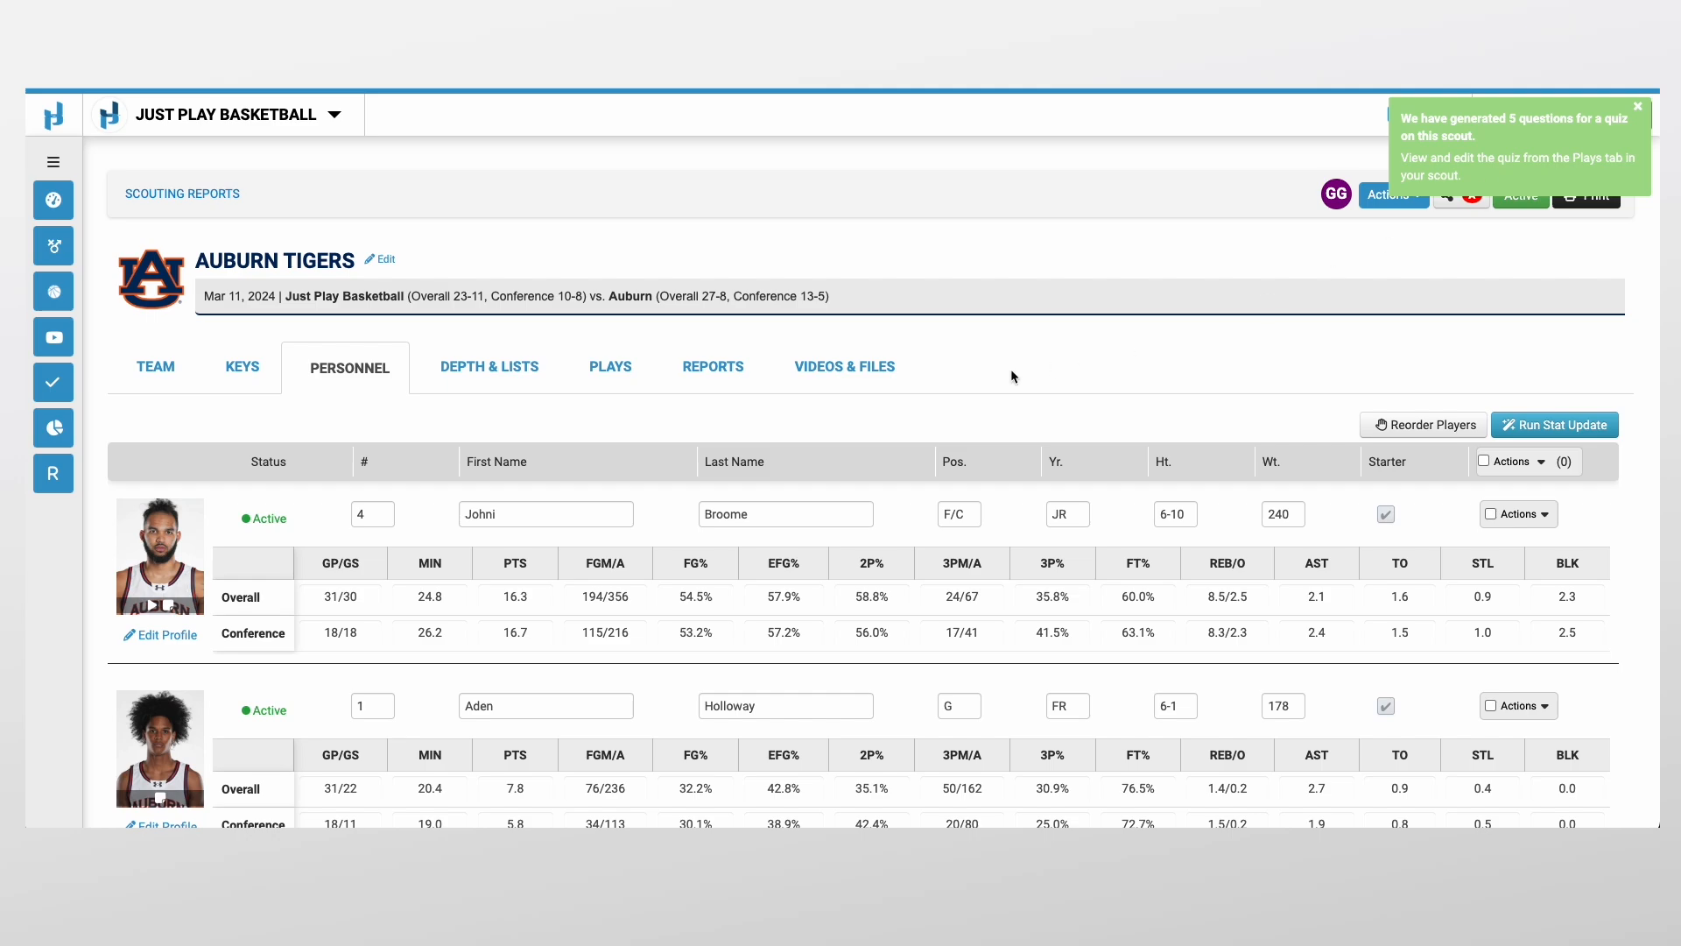
left_click(63, 385)
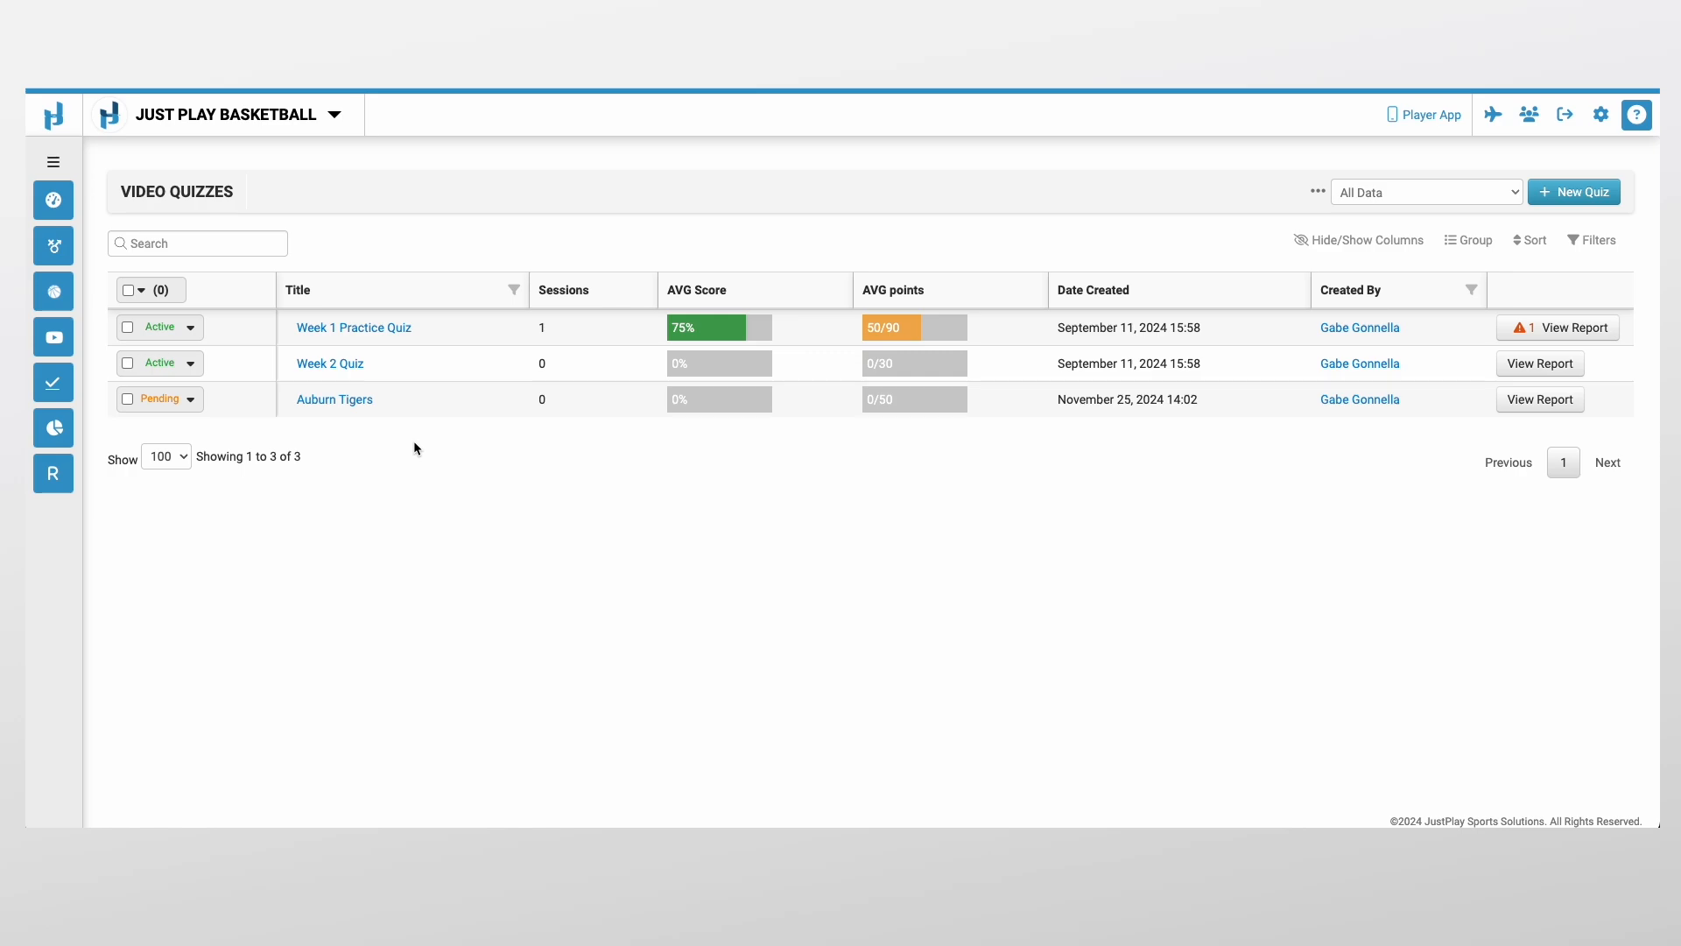
left_click(343, 401)
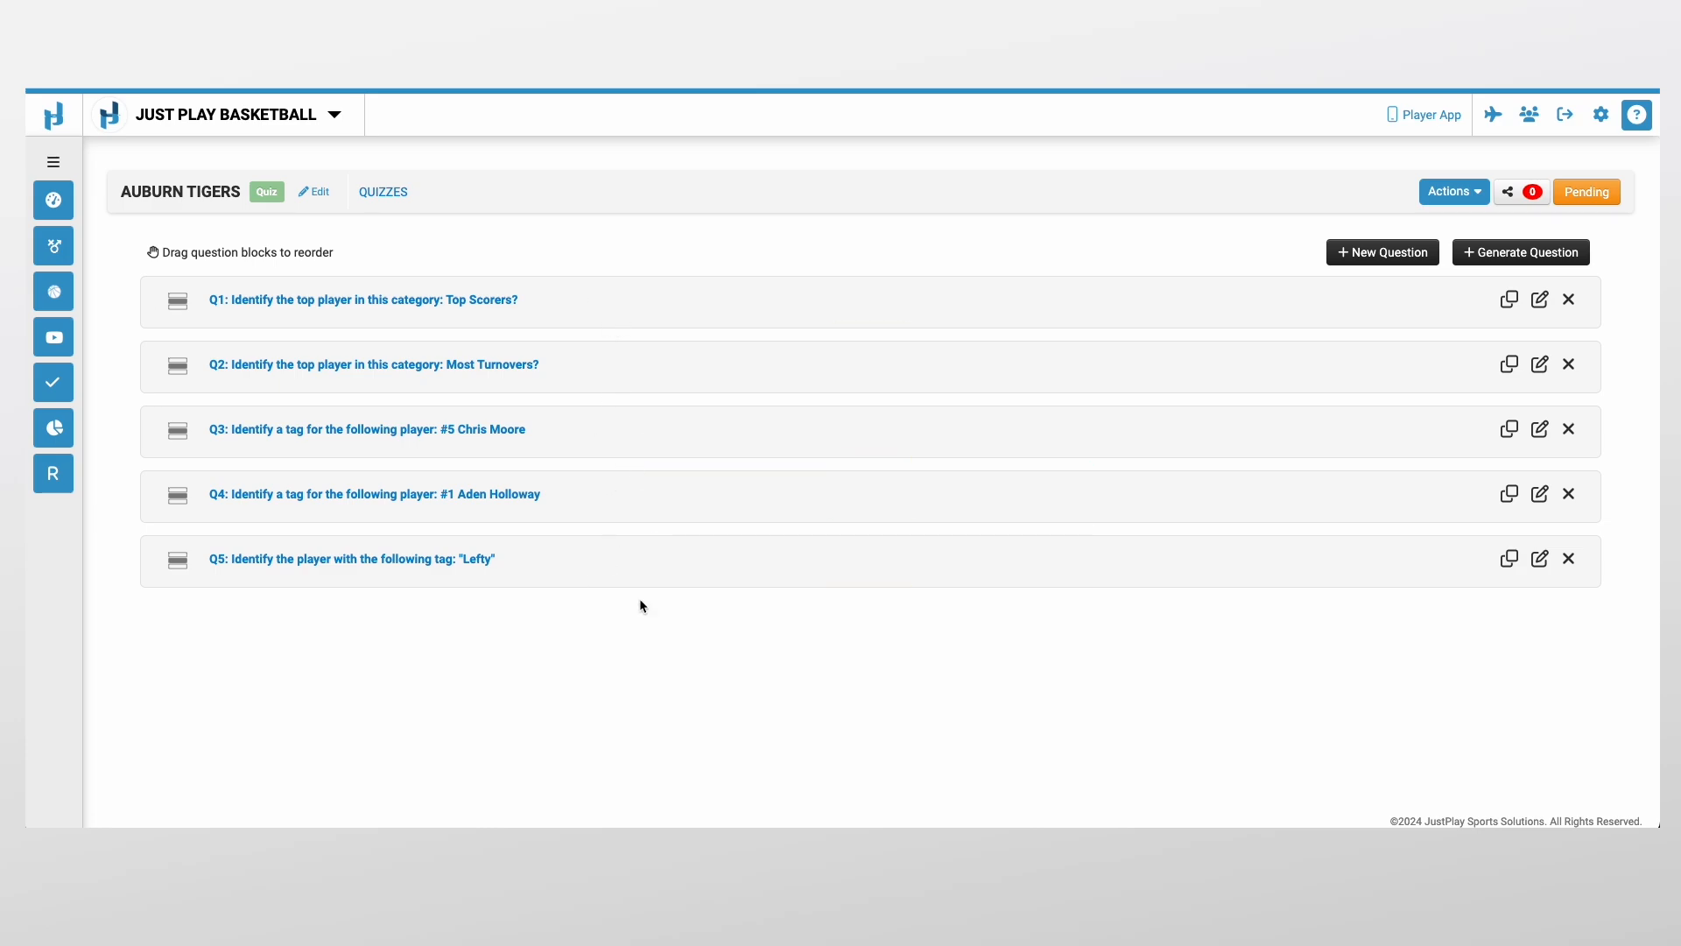
- Review the response options of the Top Scorers question and the tag question for player #5, closing each question
left_click(625, 302)
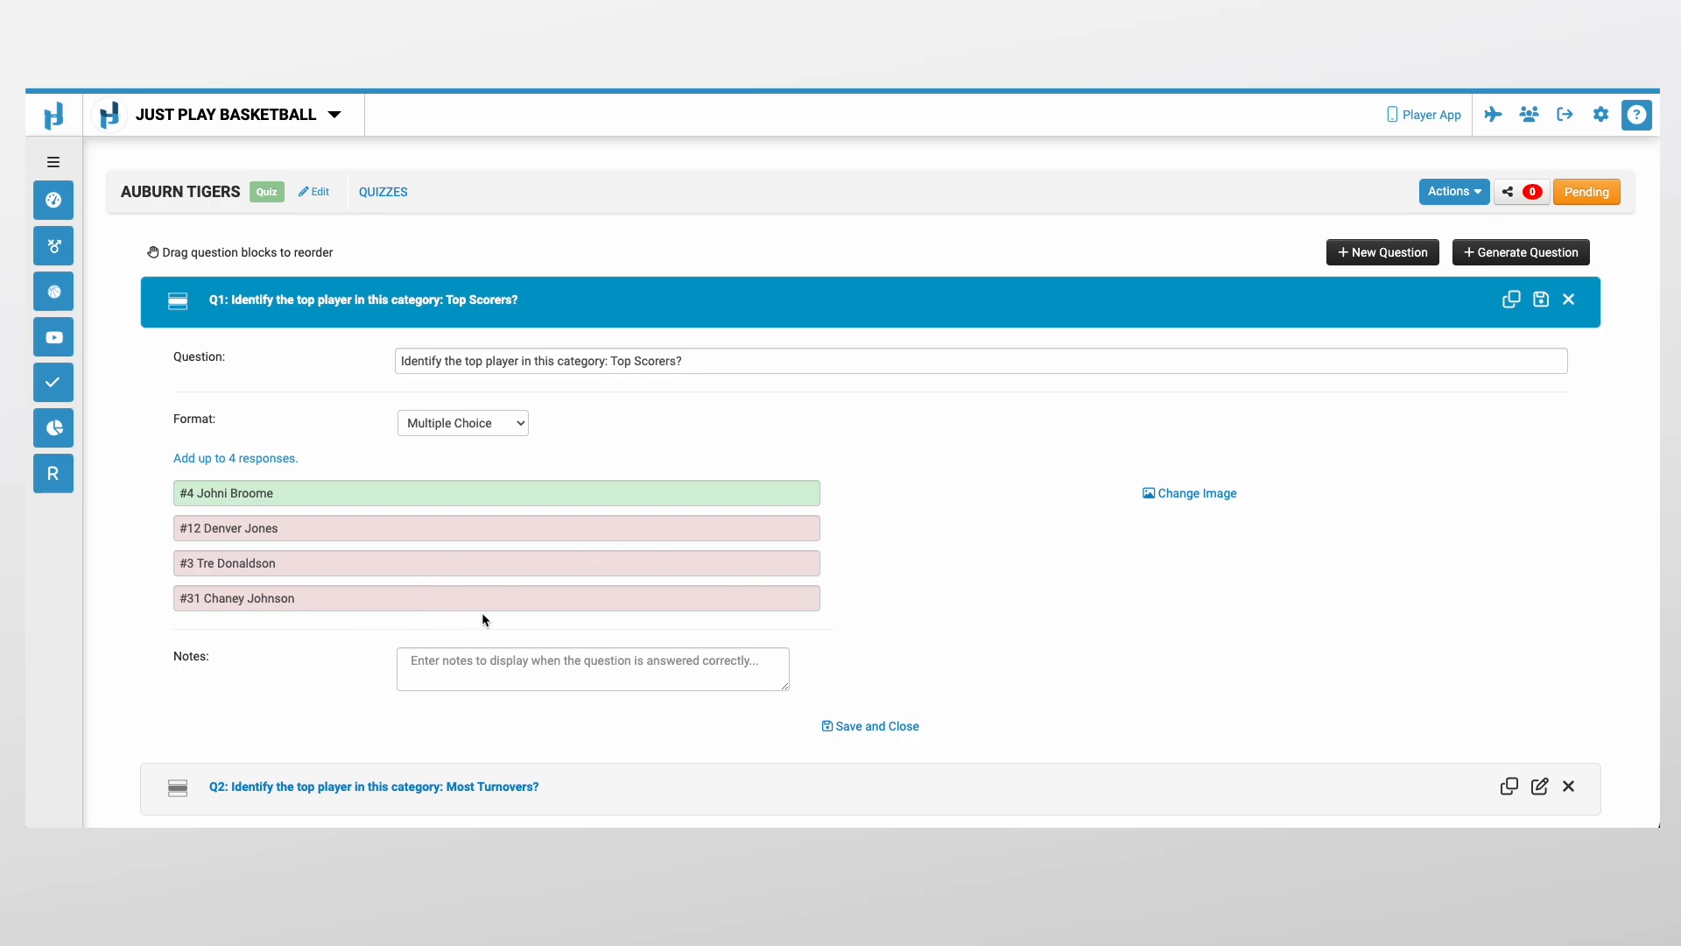
left_click_drag(648, 302, 649, 308)
left_click(622, 299)
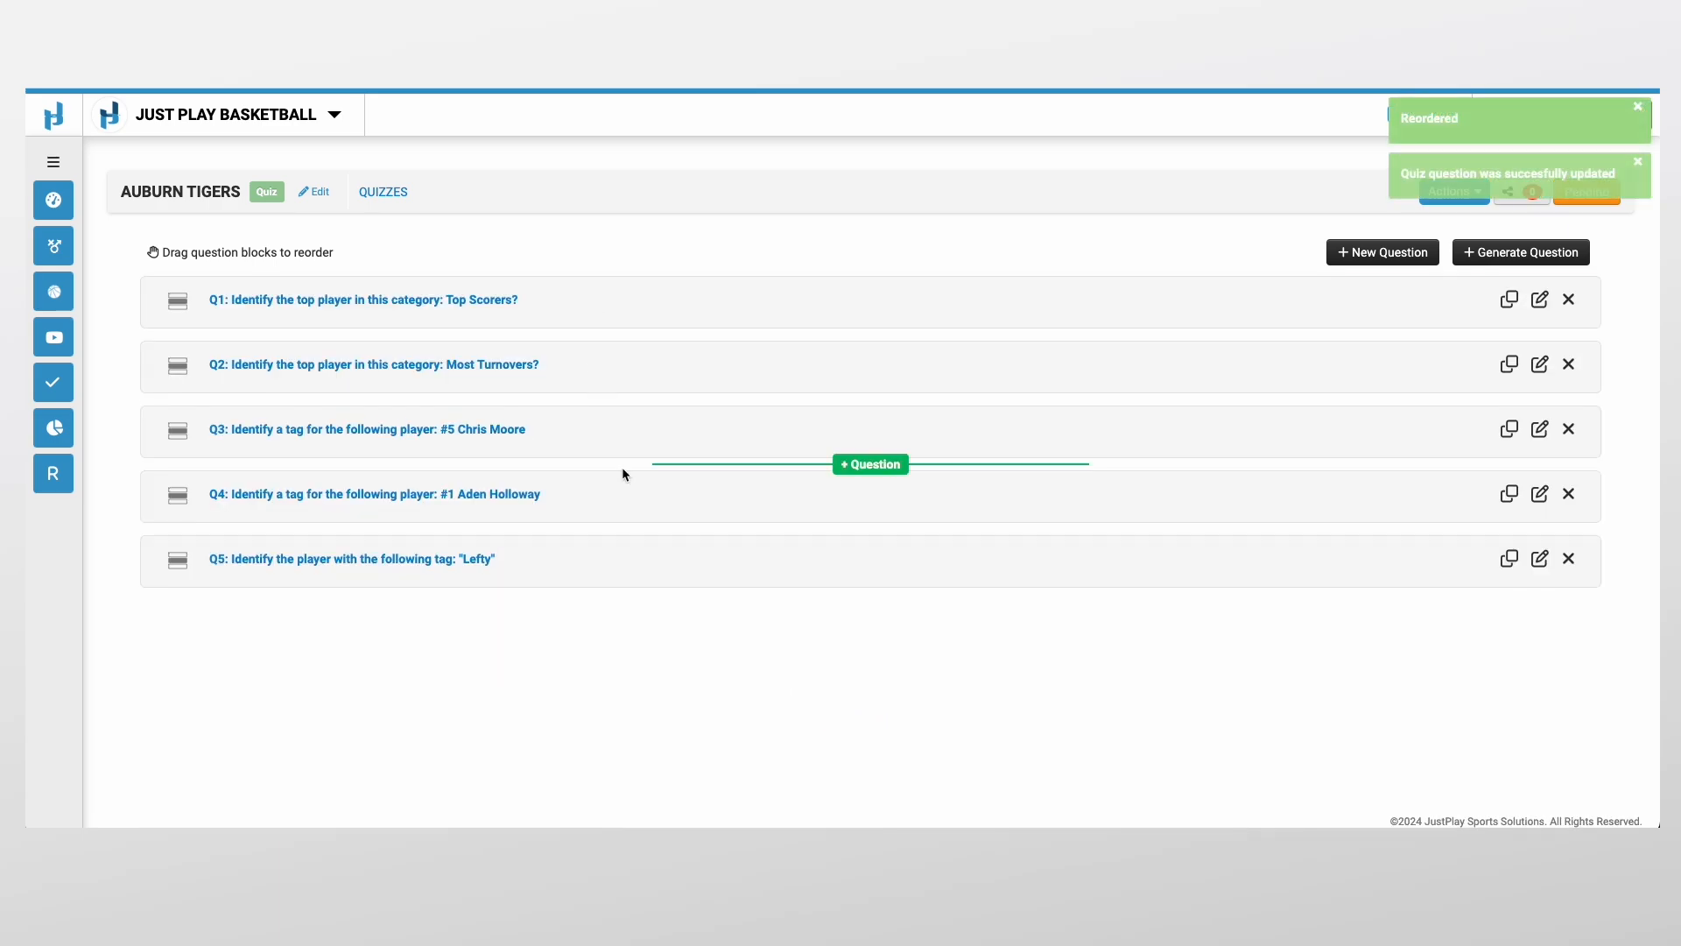
left_click(587, 429)
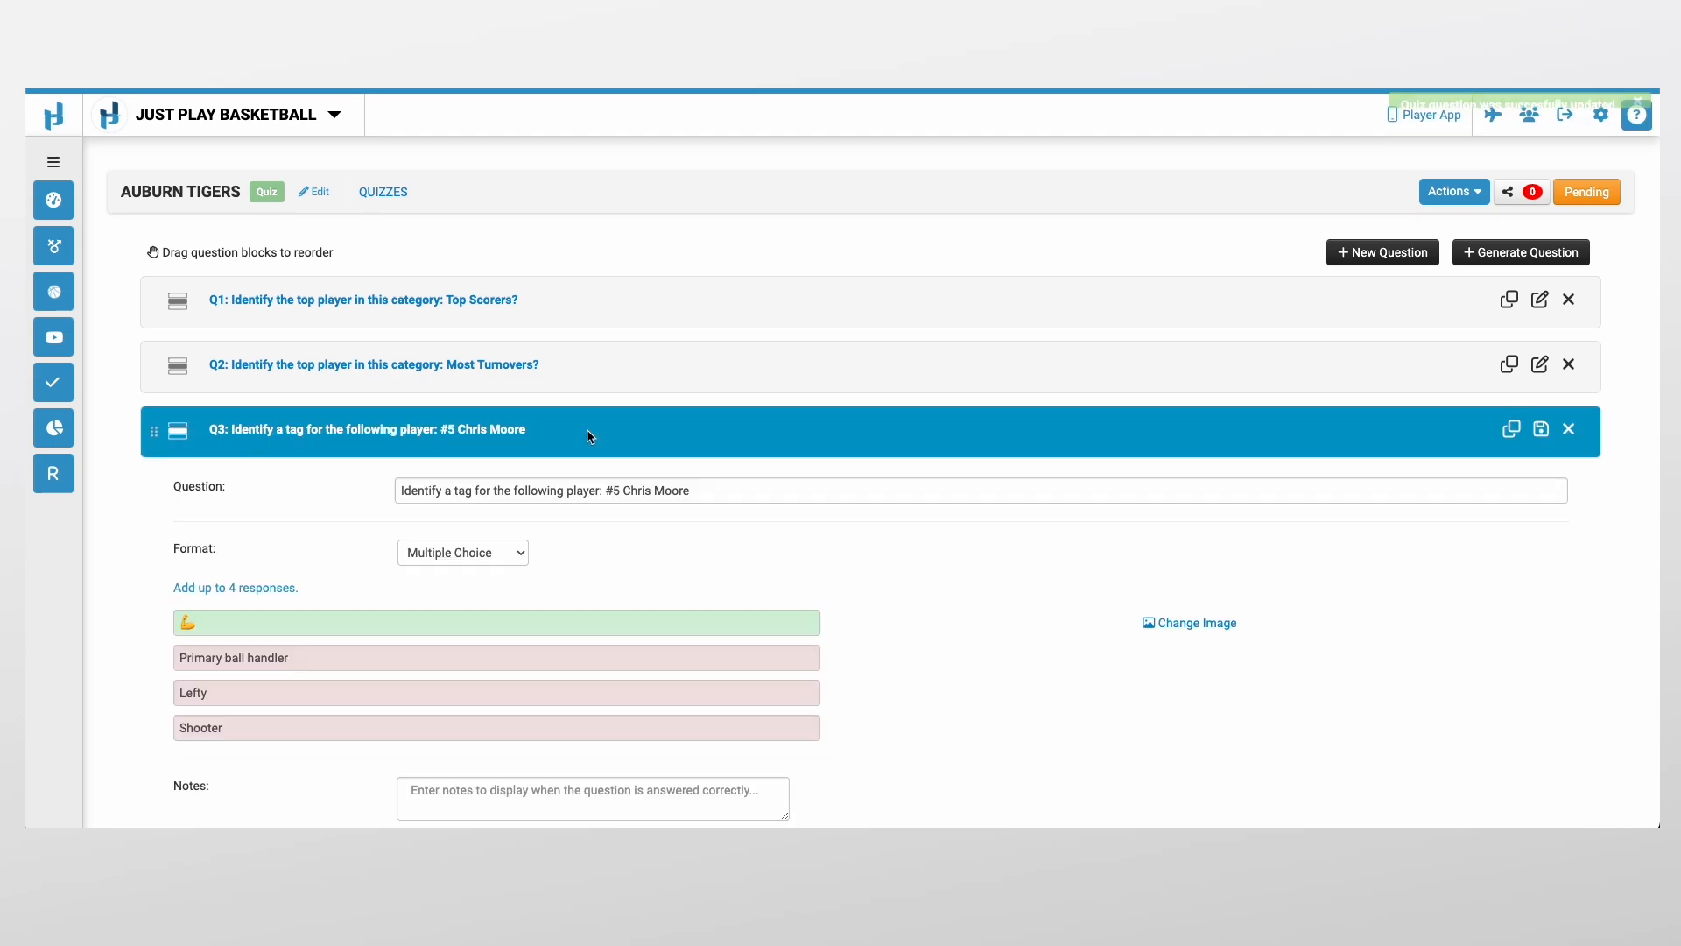
scroll(613, 584, "down", 1)
scroll(525, 595, "down", 1)
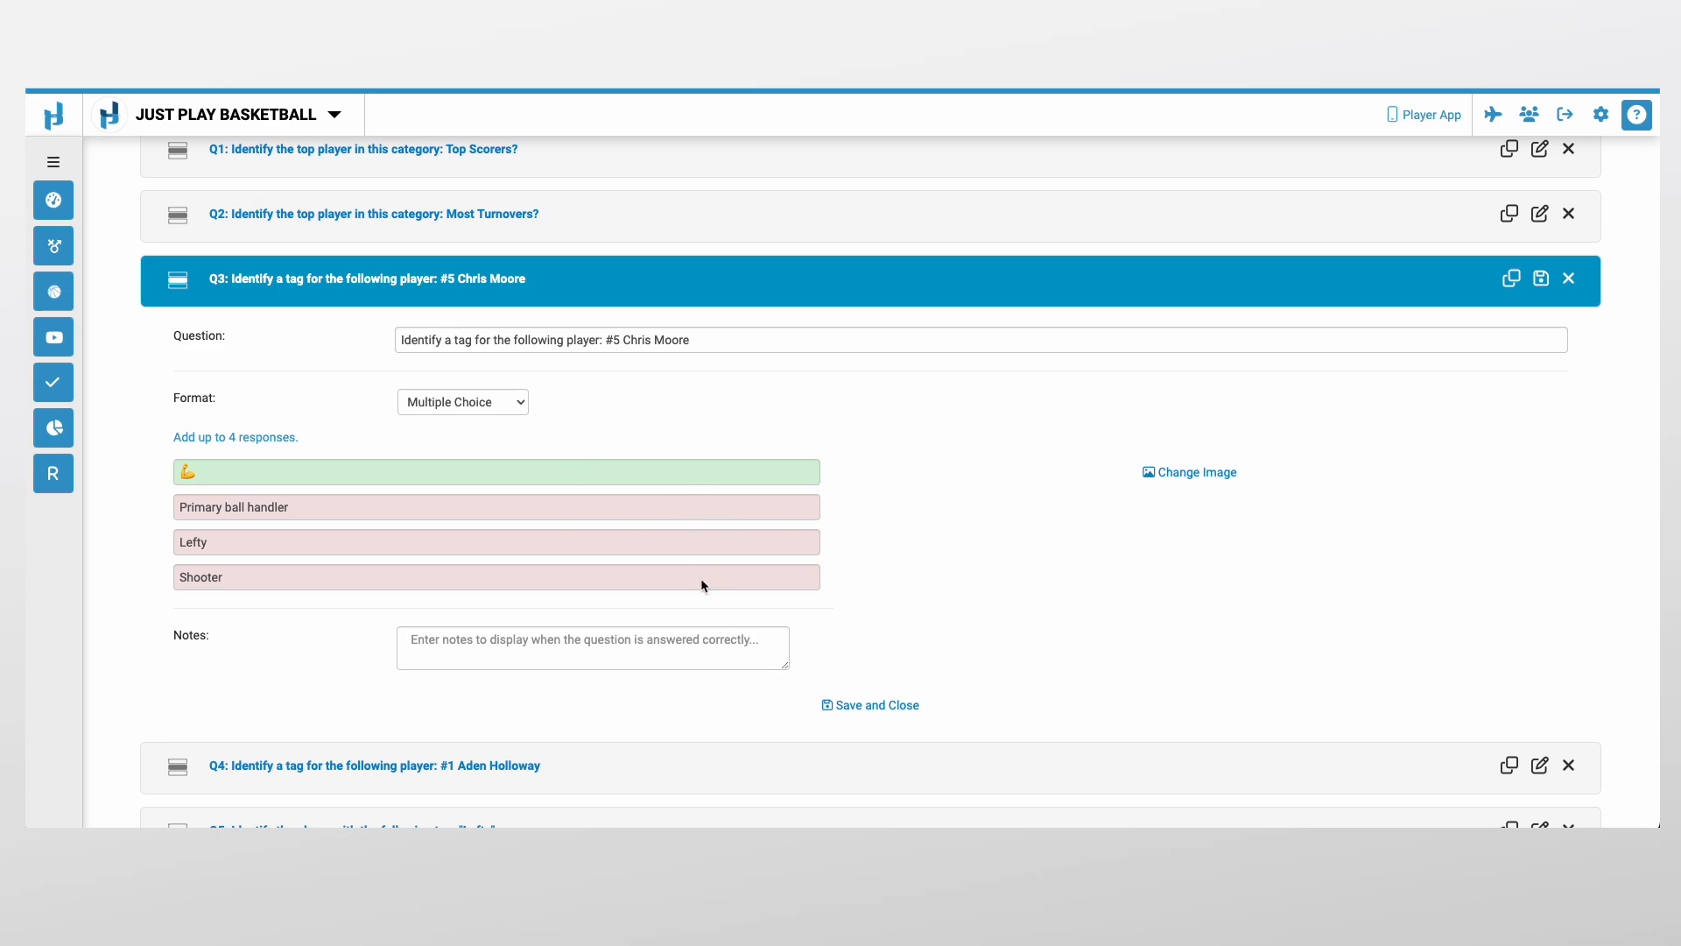
scroll(680, 443, "up", 2)
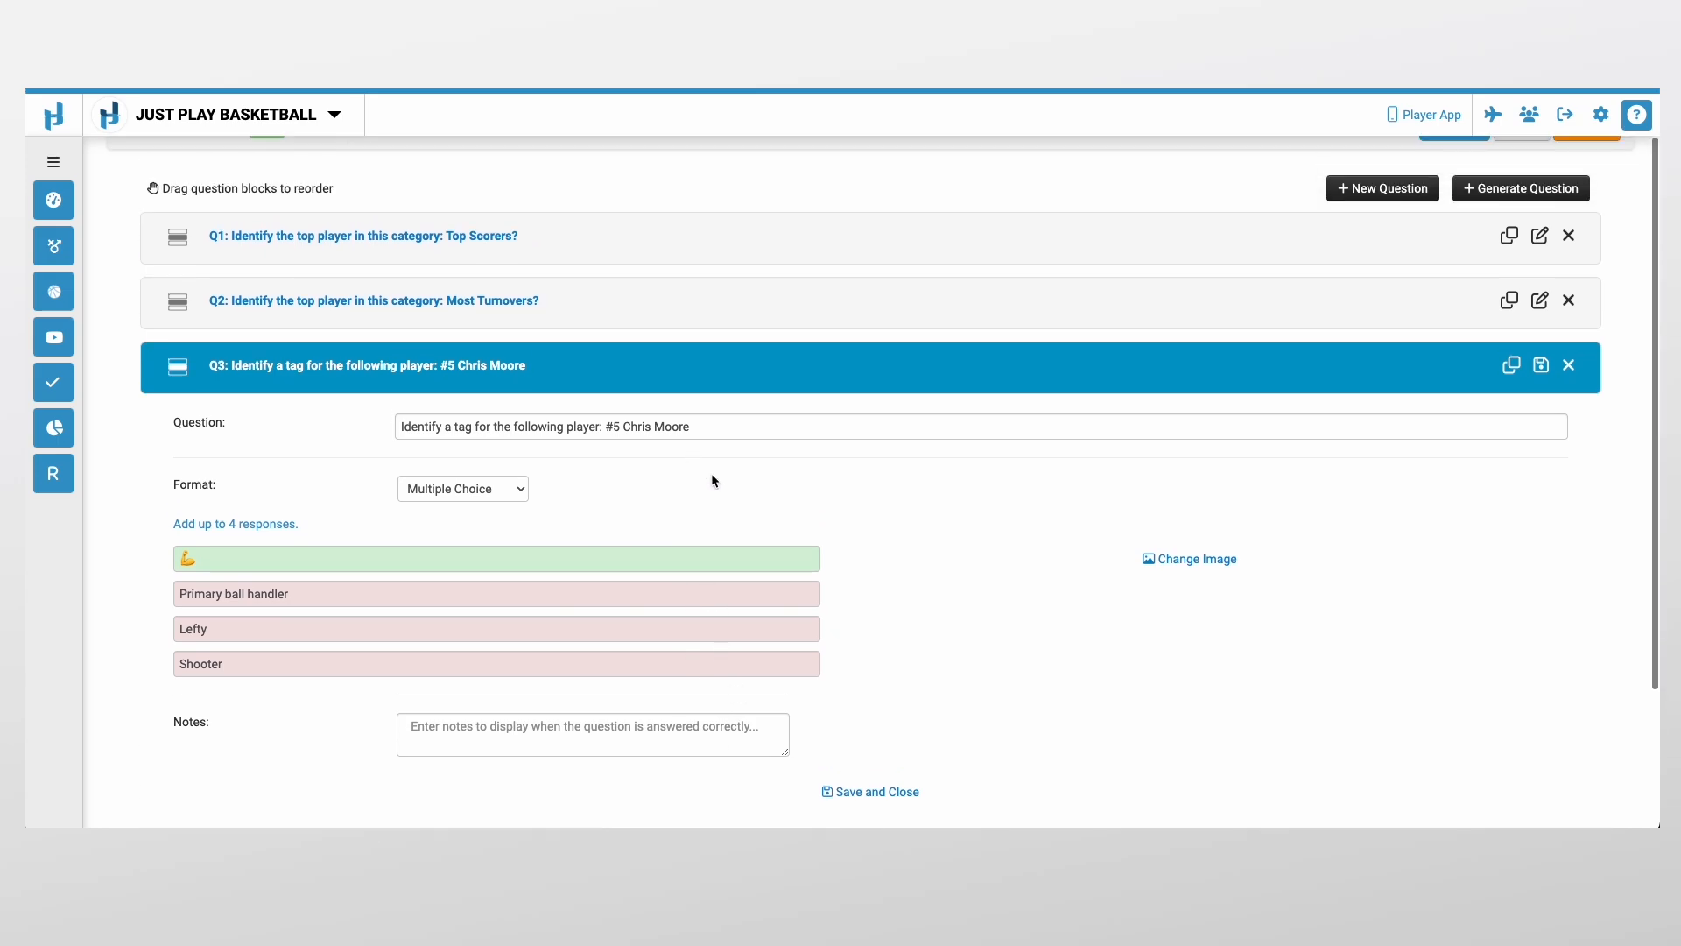
left_click(769, 429)
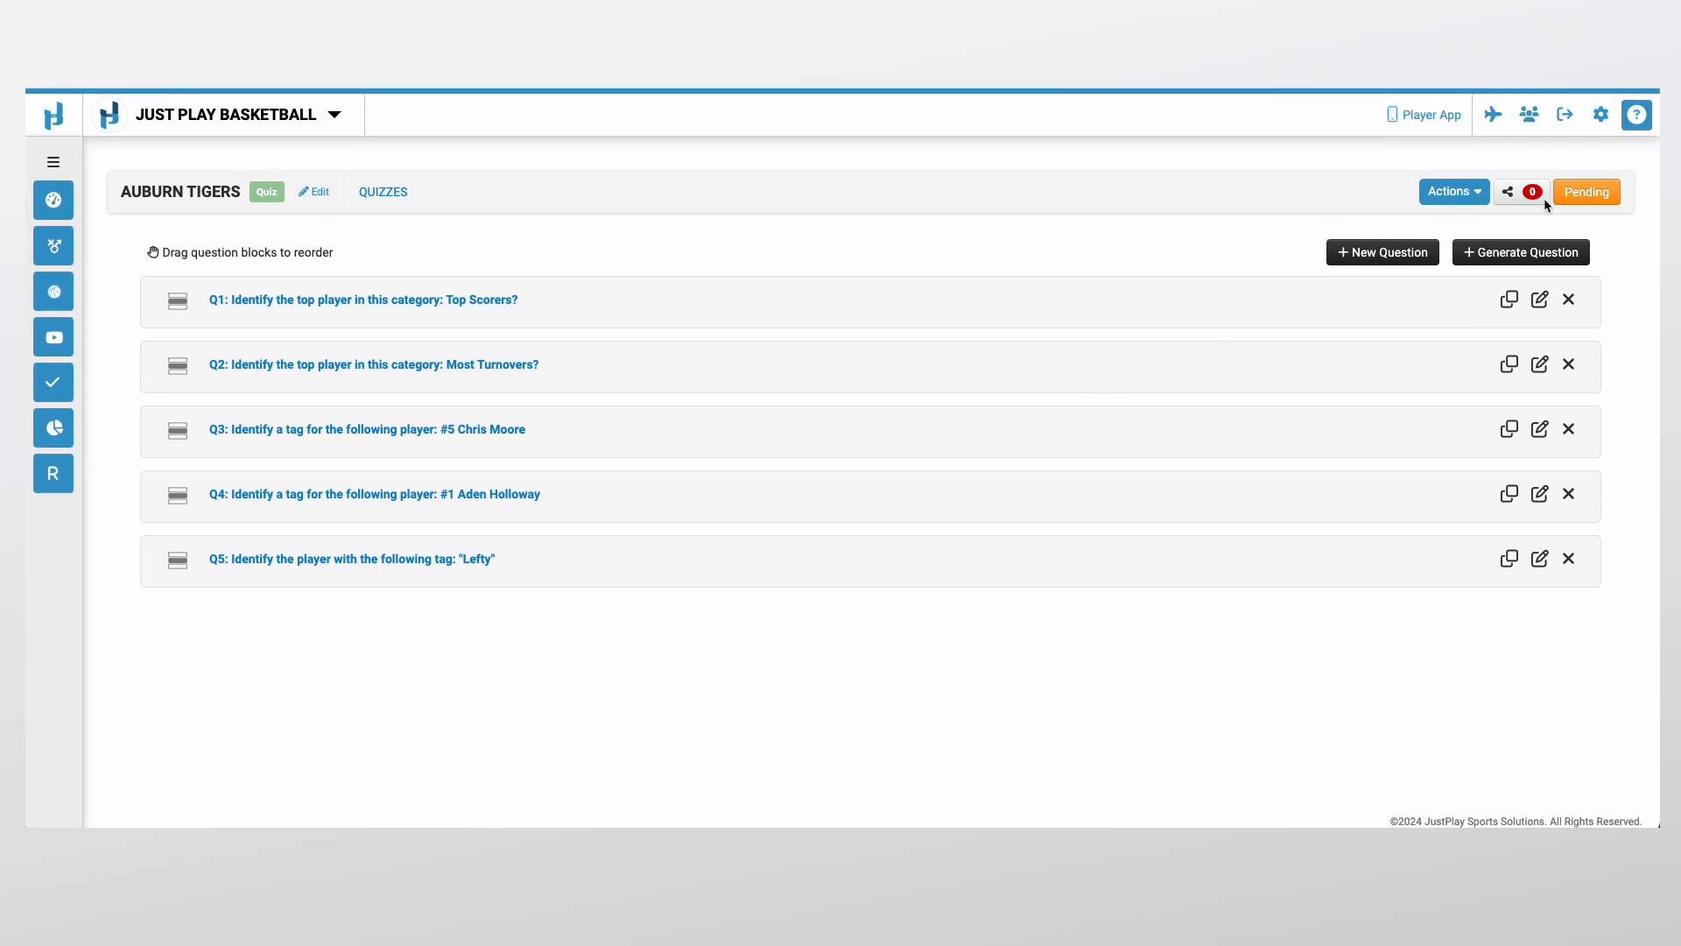
- Make the Auburn Tigers quiz active and assign it to the first admin user in the assigned users list
left_click(1587, 194)
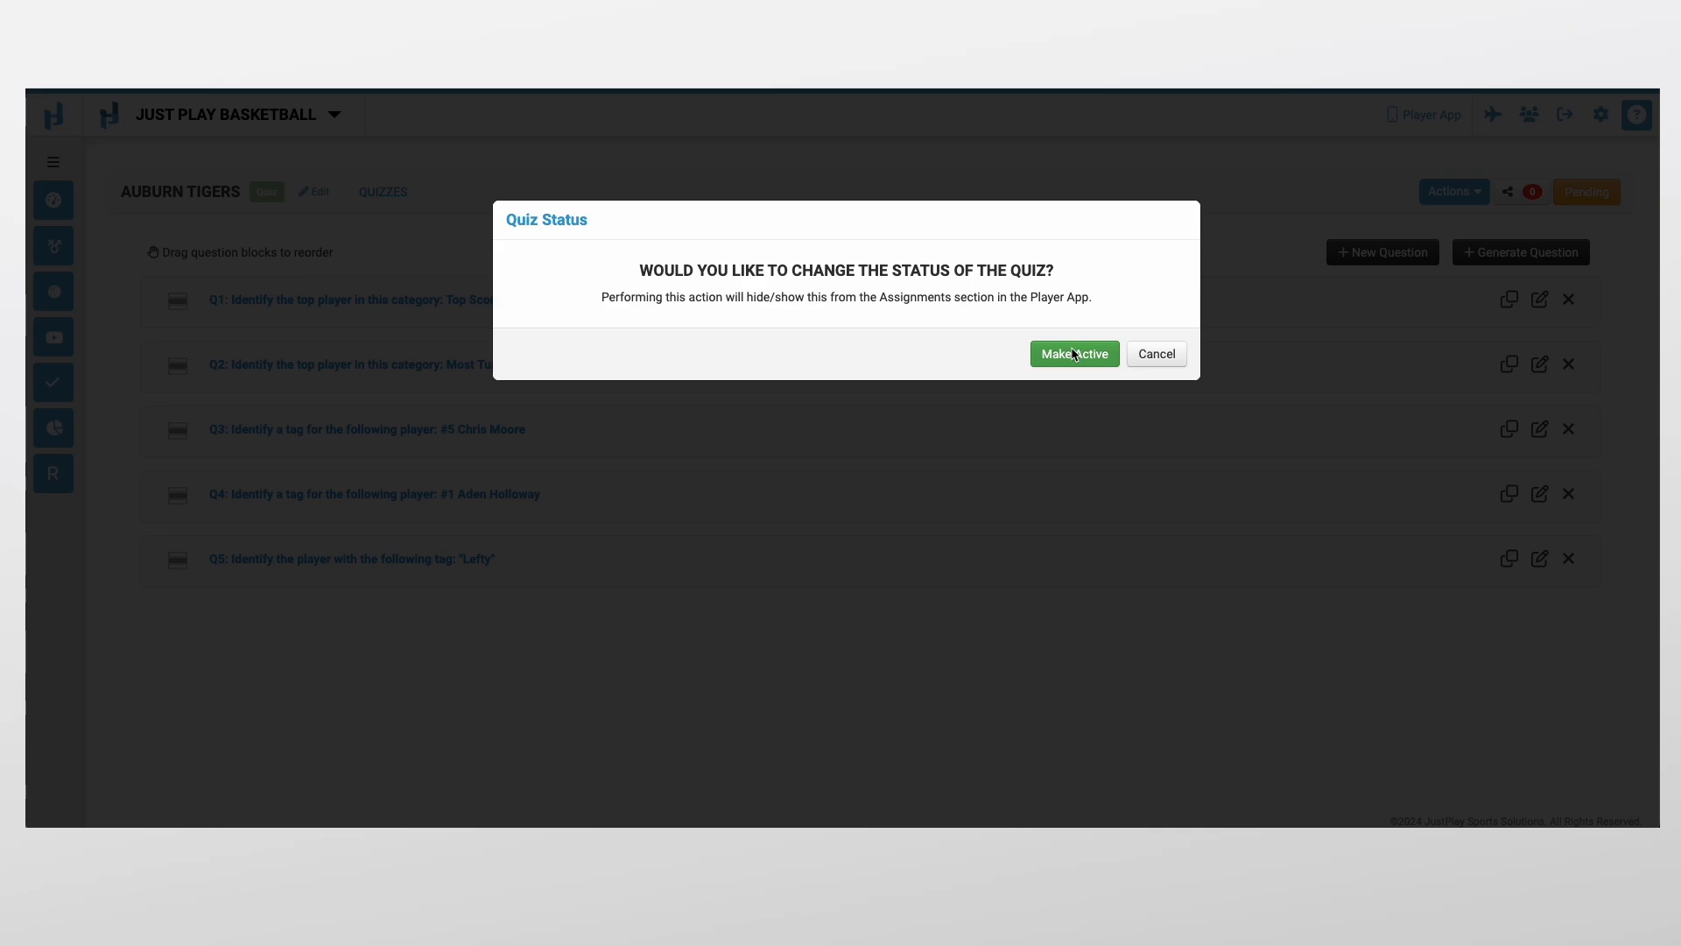
left_click(1074, 354)
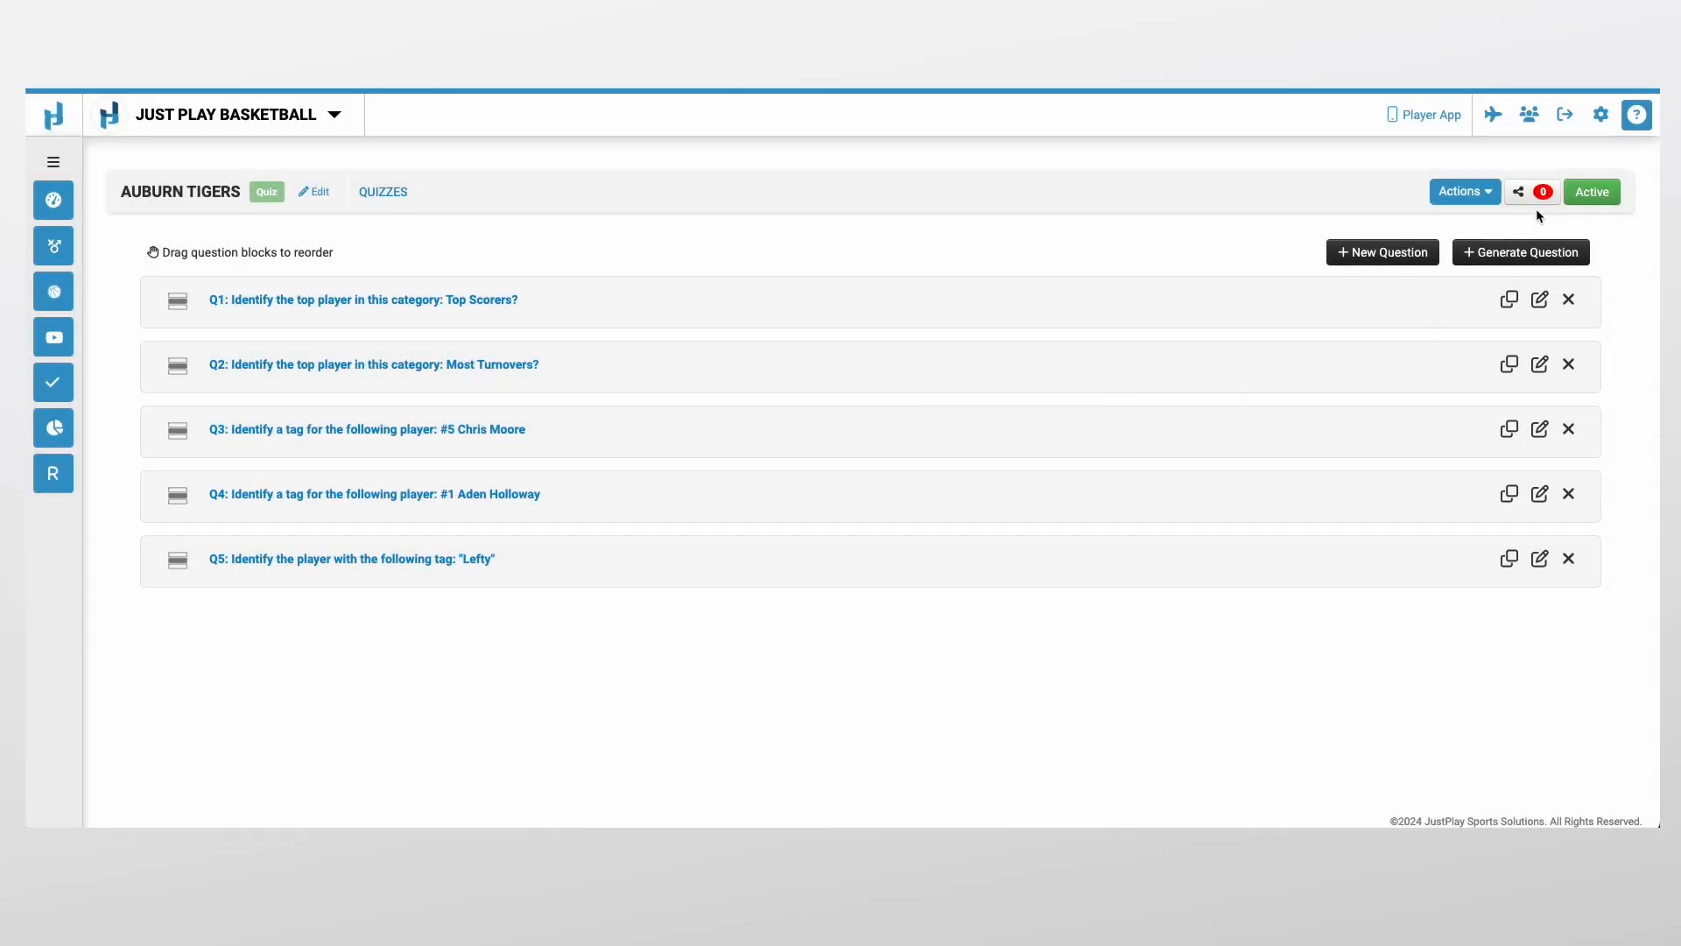
left_click(1530, 194)
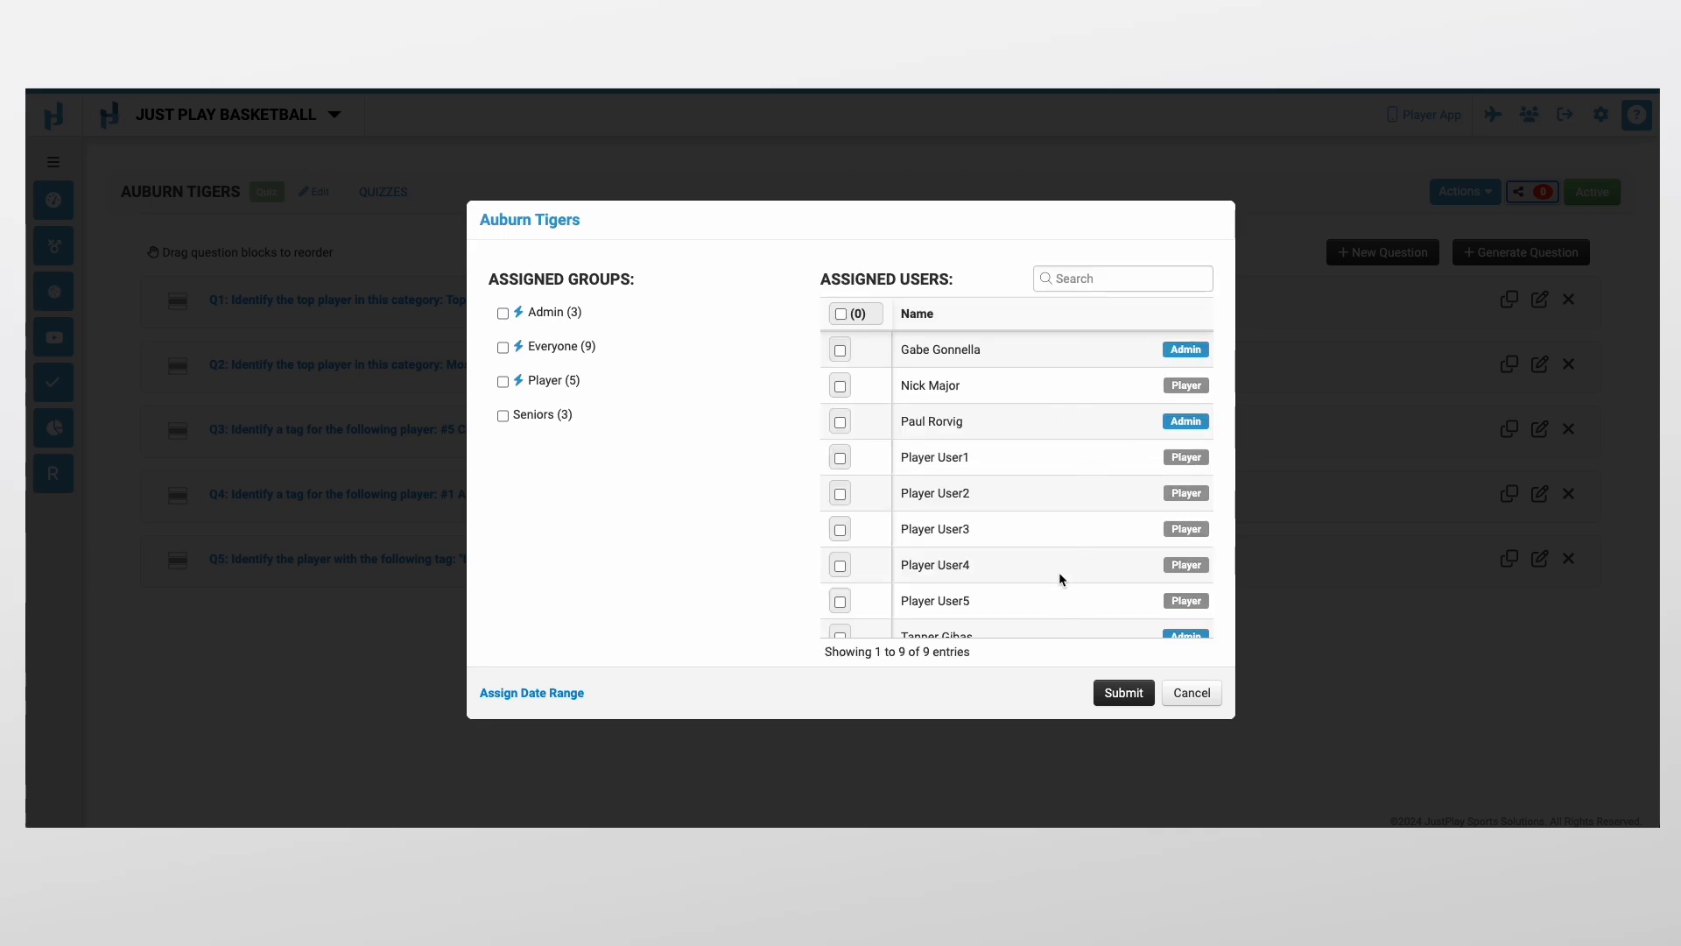
left_click(841, 351)
left_click(1121, 692)
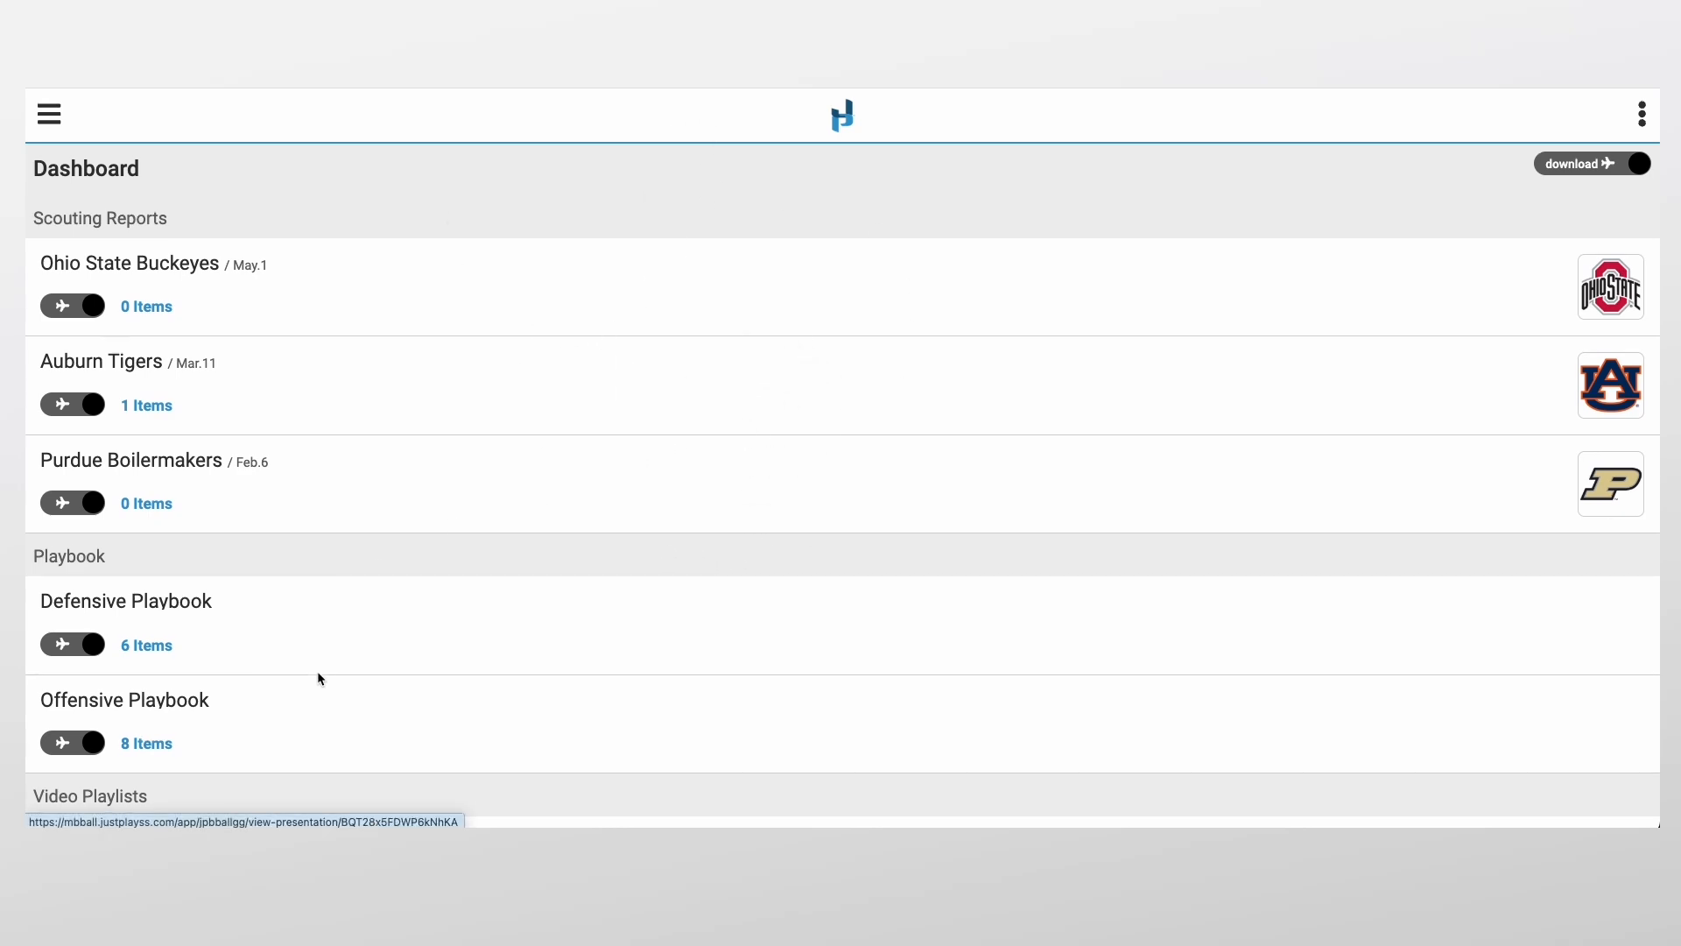
- In the Player App, start the Auburn Tigers quiz and answer the Top Scorers question with player #4
scroll(319, 679, "down", 5)
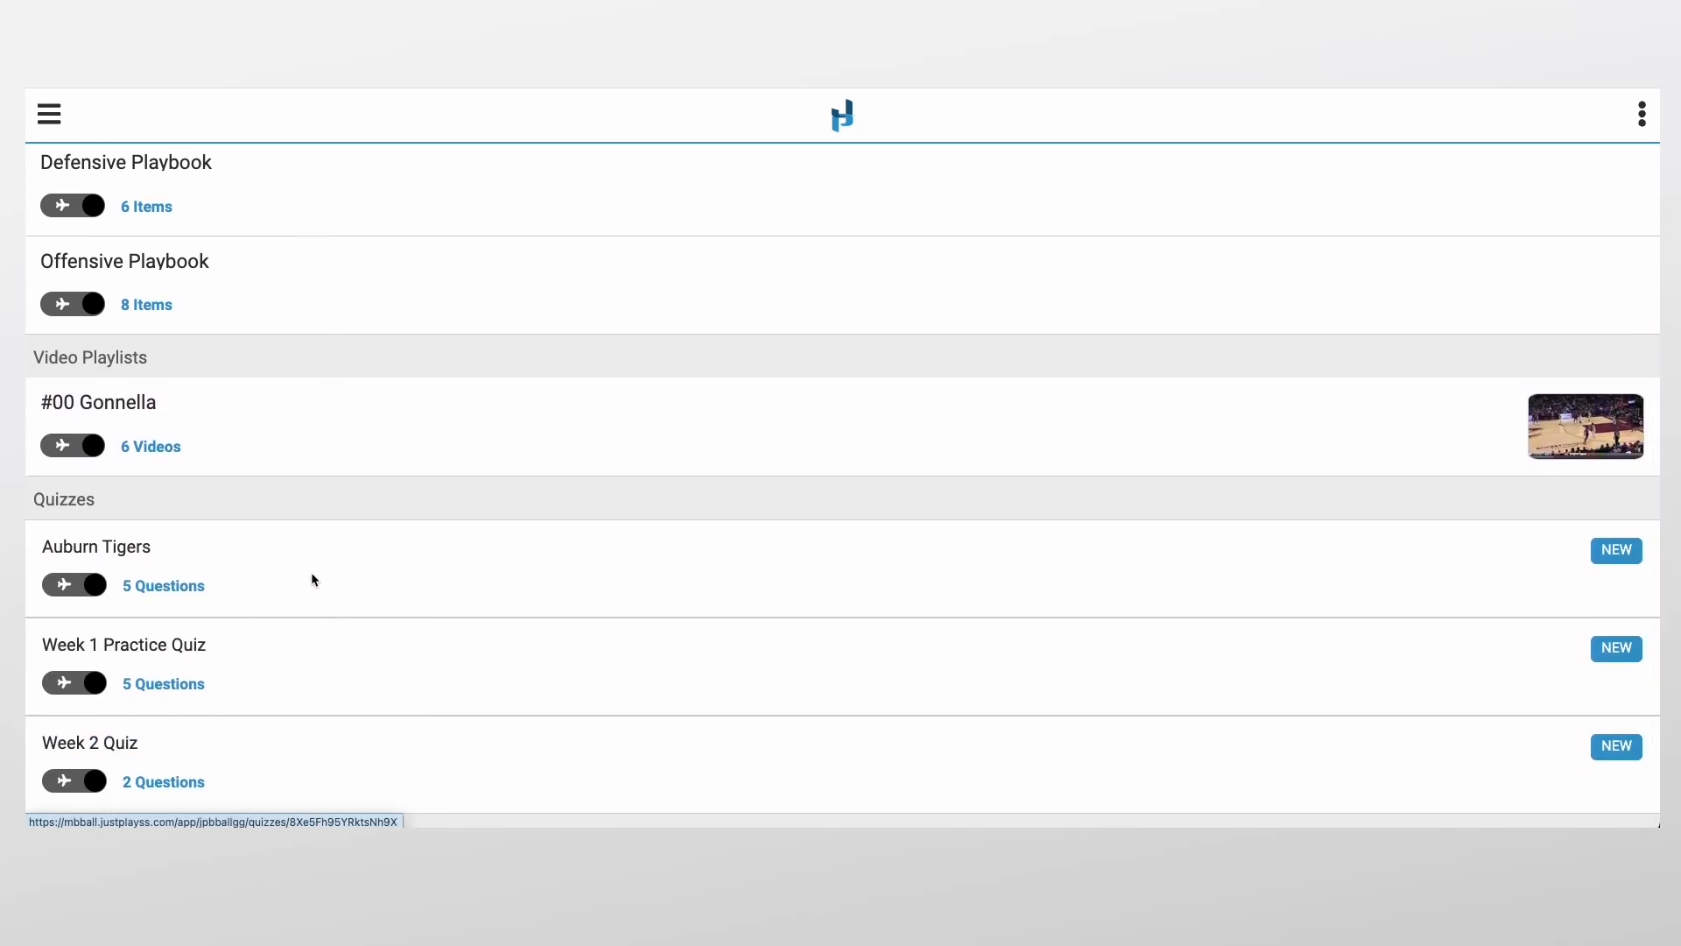
left_click(407, 571)
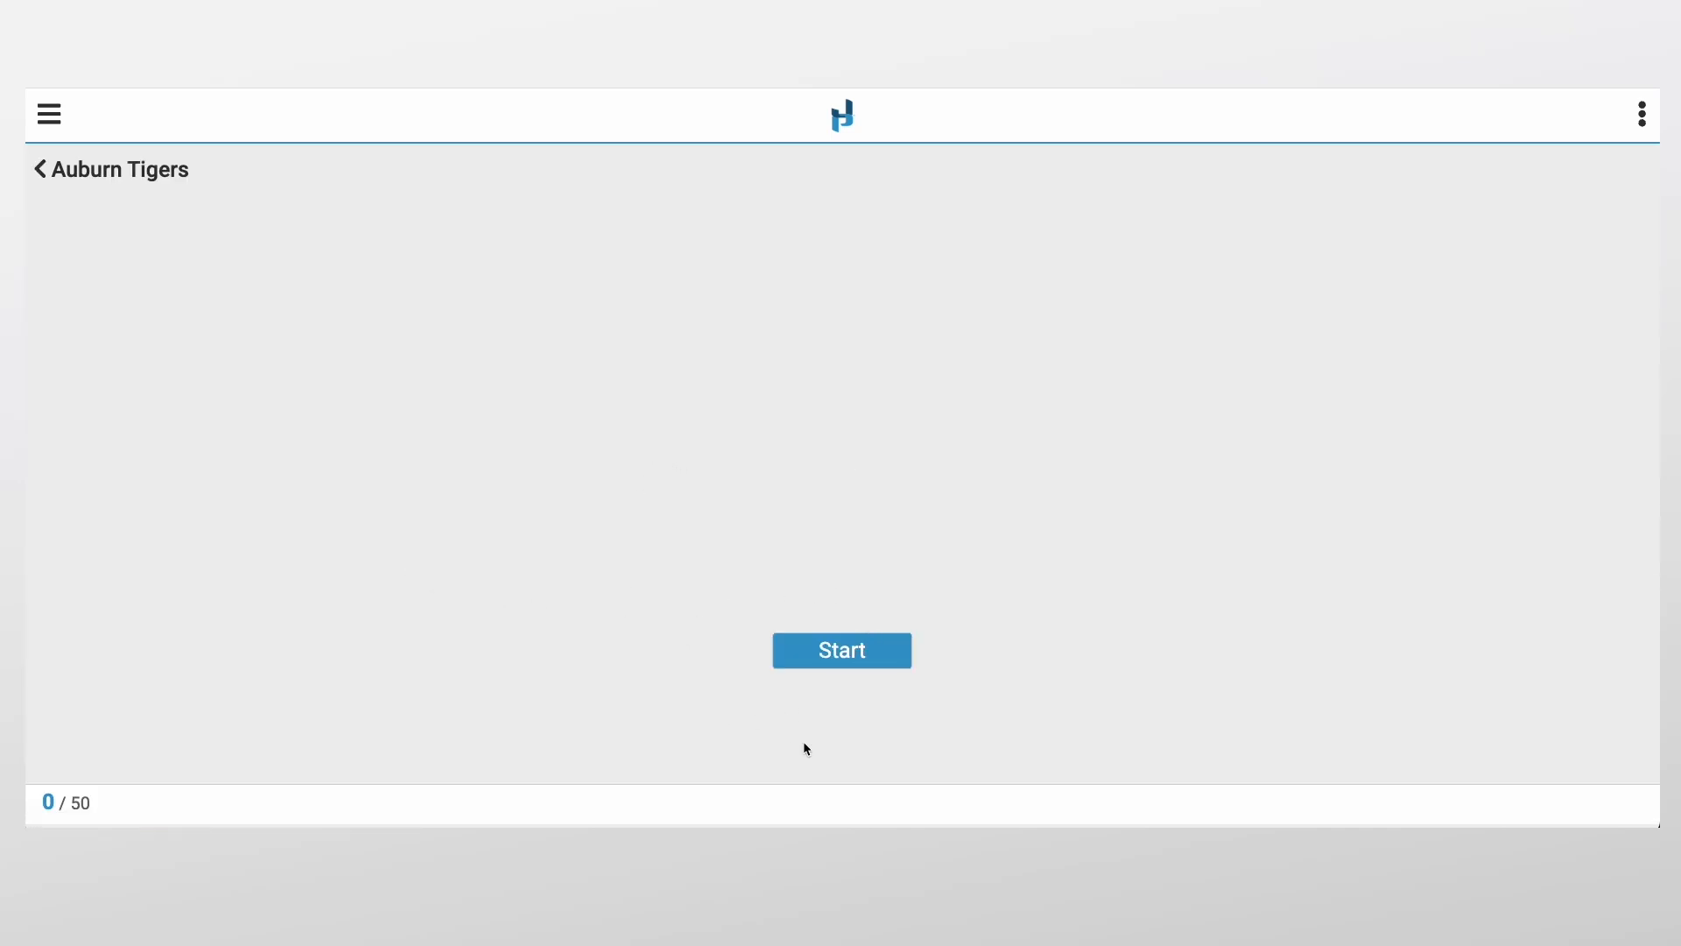
left_click(841, 649)
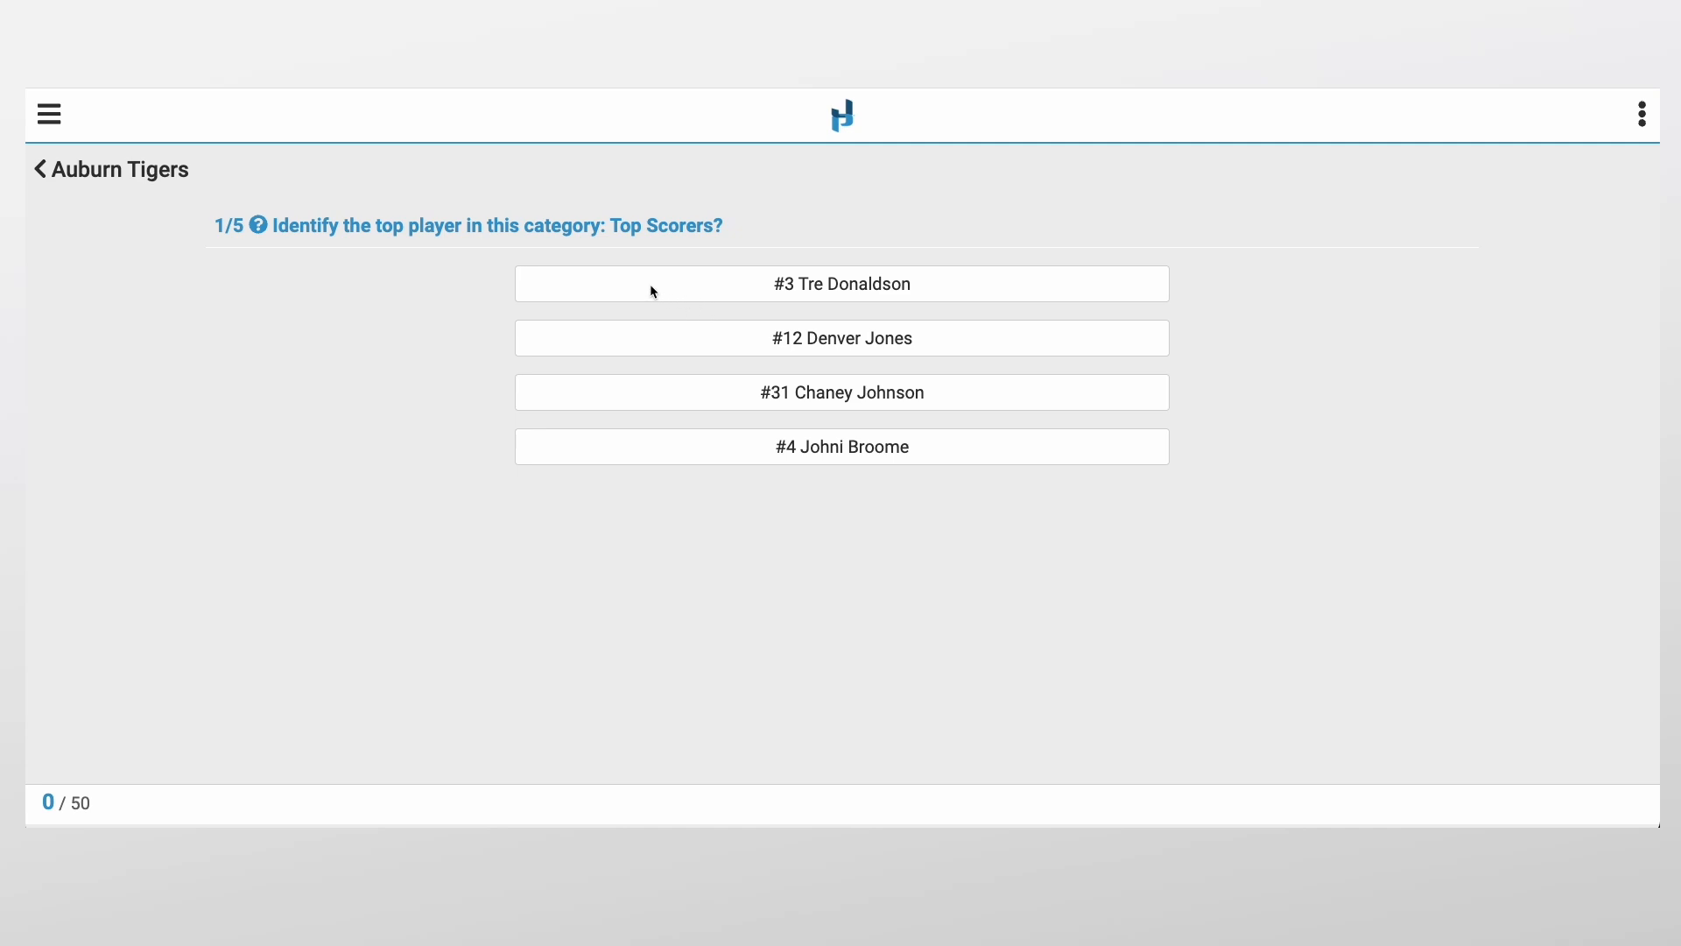
left_click(827, 447)
left_click(832, 658)
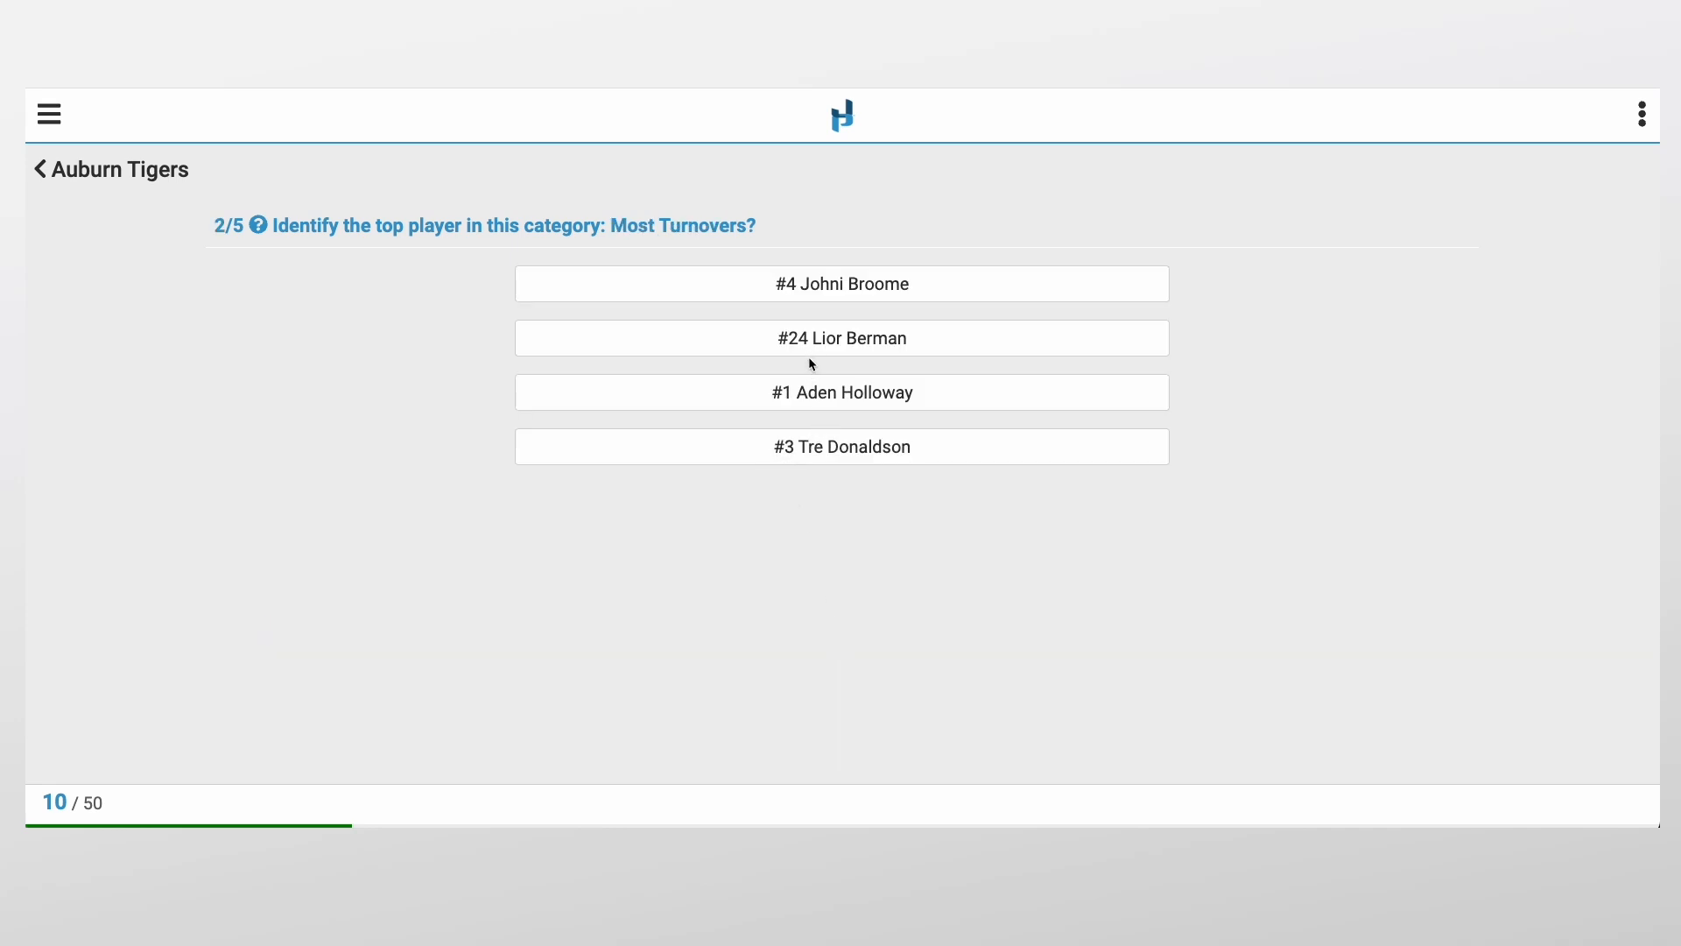
- Answer the Most Turnovers question by trying players #1, #3, #24 and #4 in turn, and continue to the third question
left_click(825, 391)
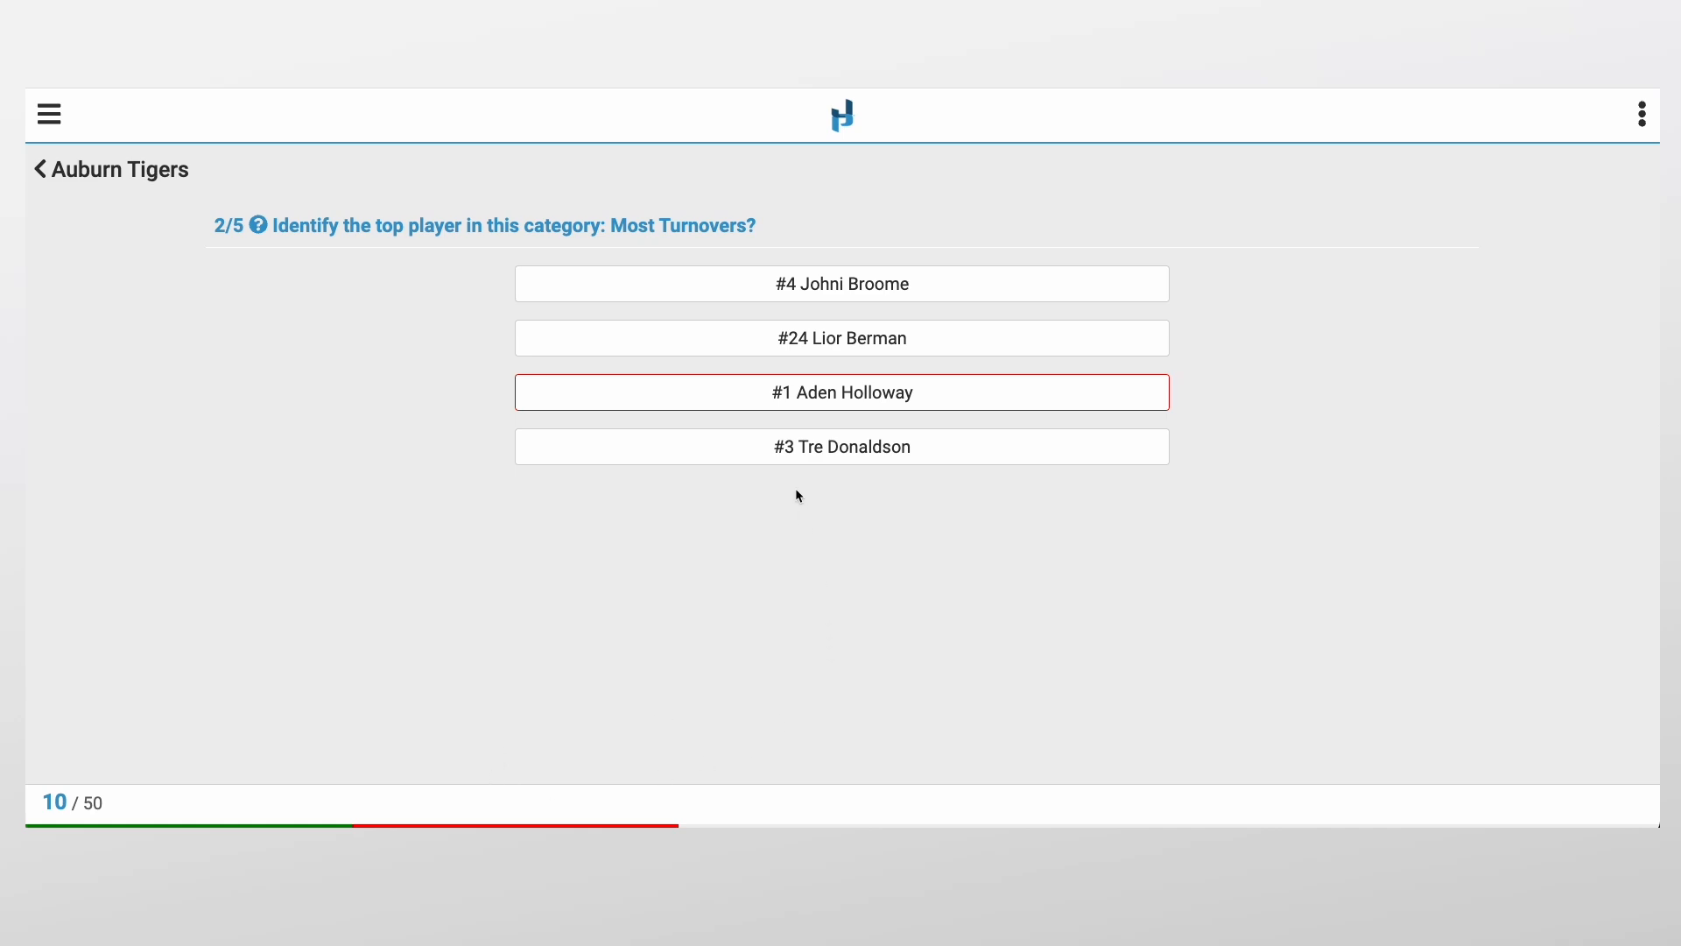
left_click(799, 453)
left_click(814, 338)
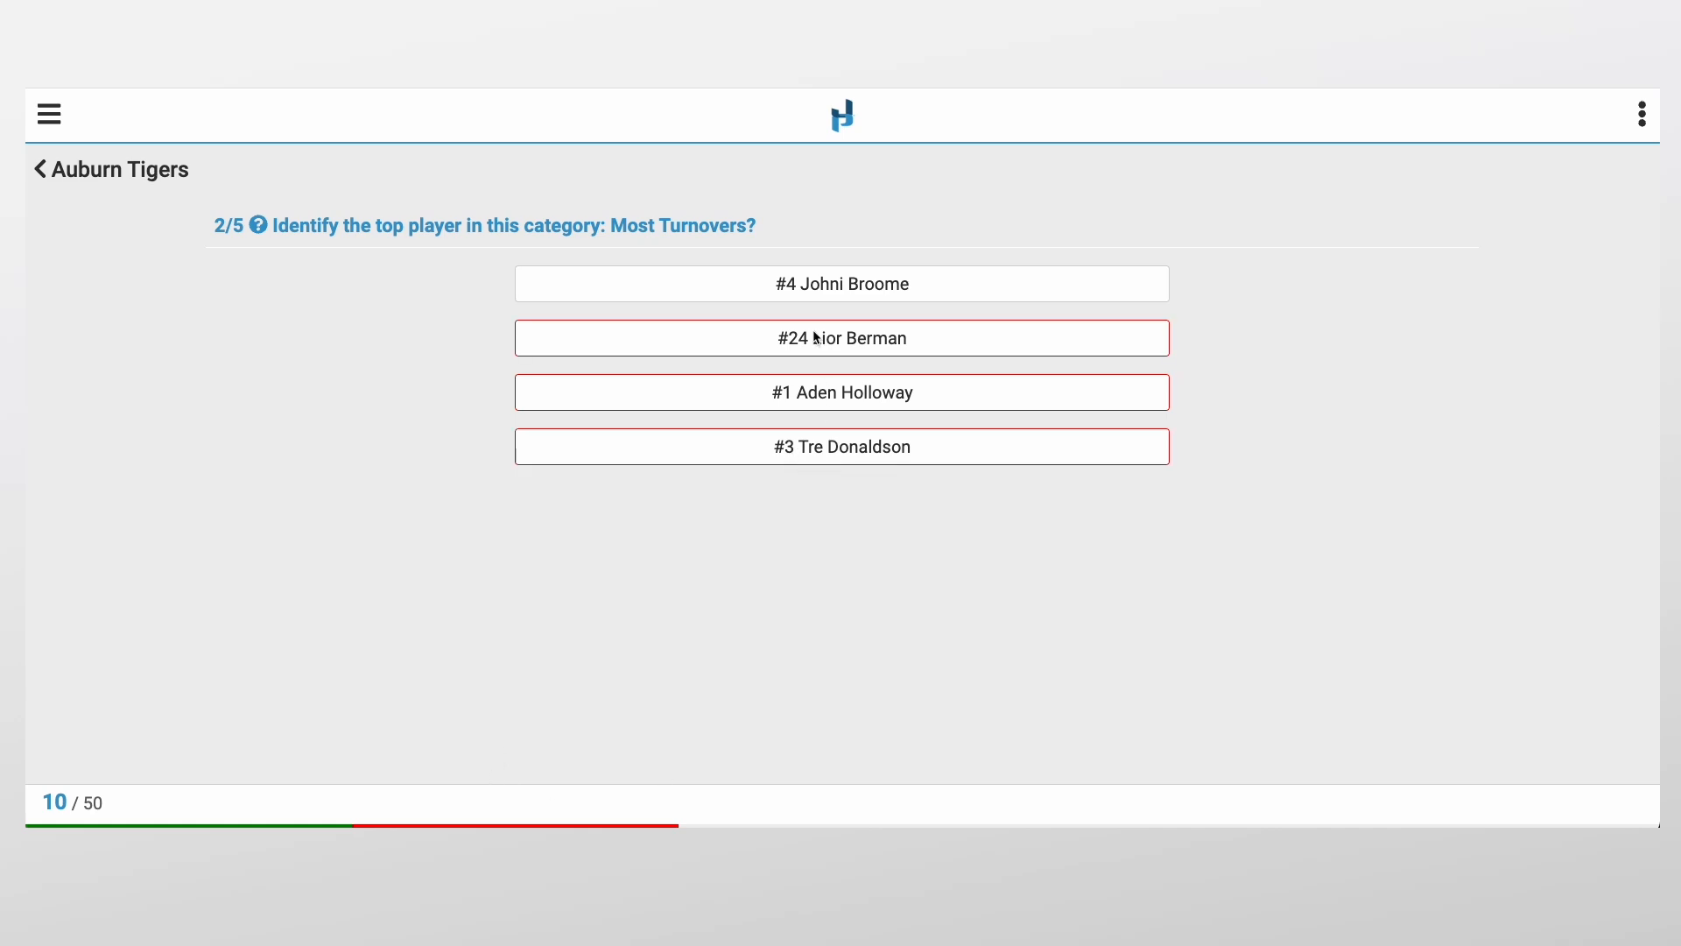
left_click(821, 285)
left_click(815, 657)
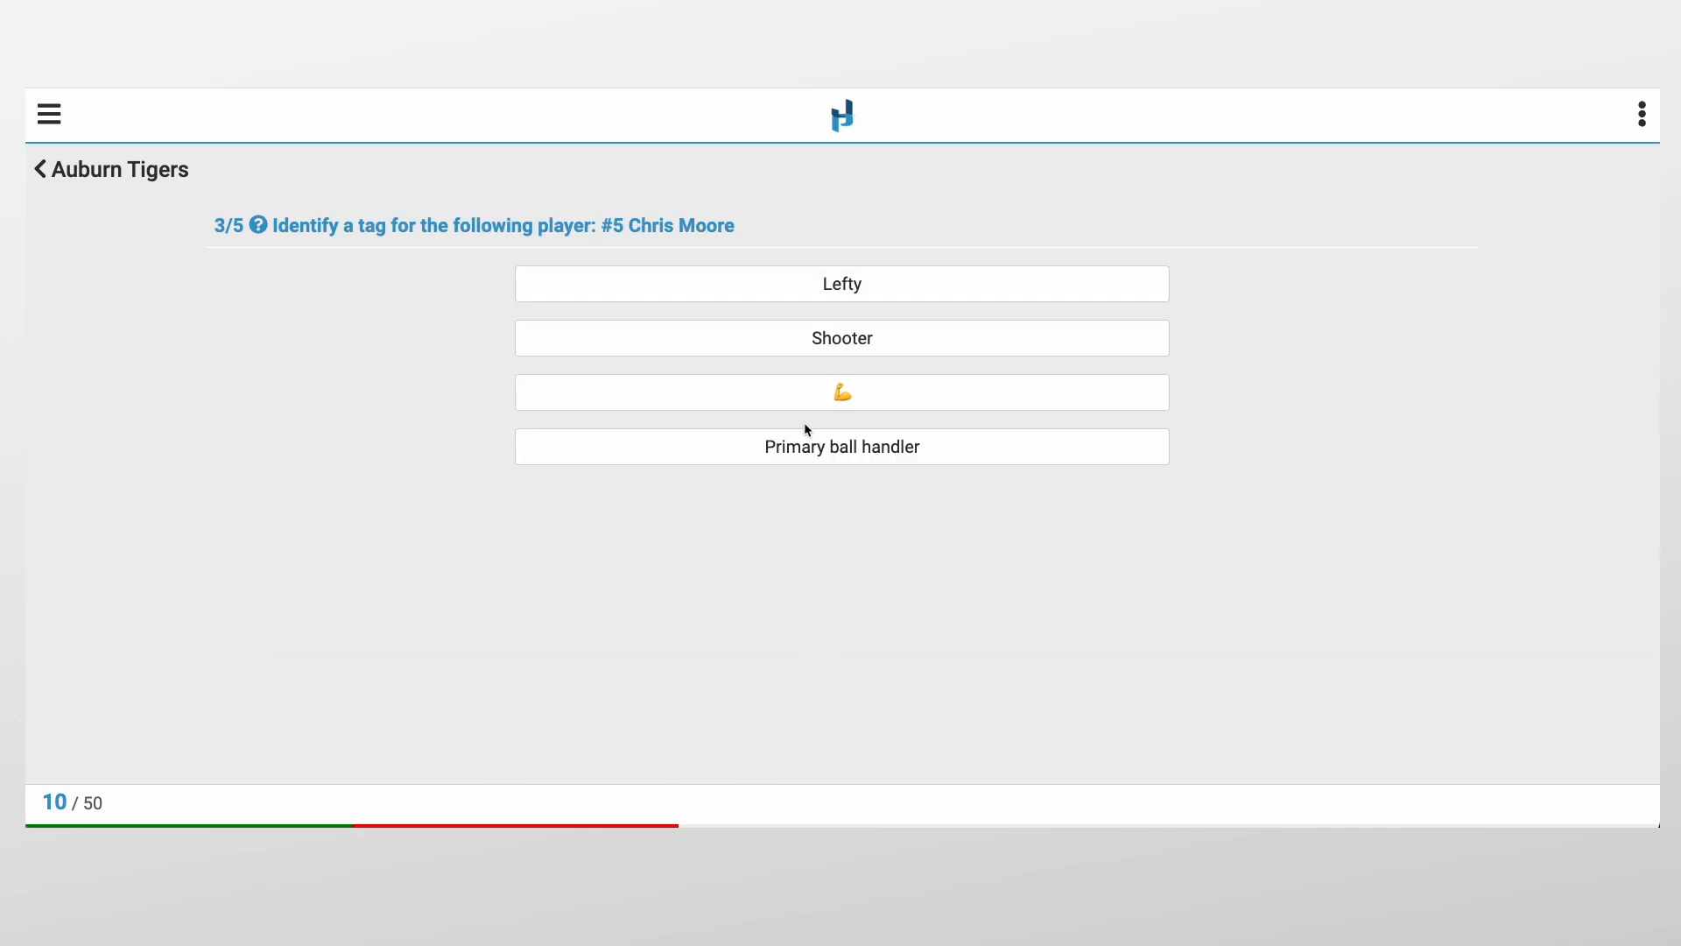
- Answer the remaining tag questions with the flexed-arm emoji for player #5, Primary ball handler for player #1, and player #4 for Lefty
left_click(800, 392)
left_click(878, 641)
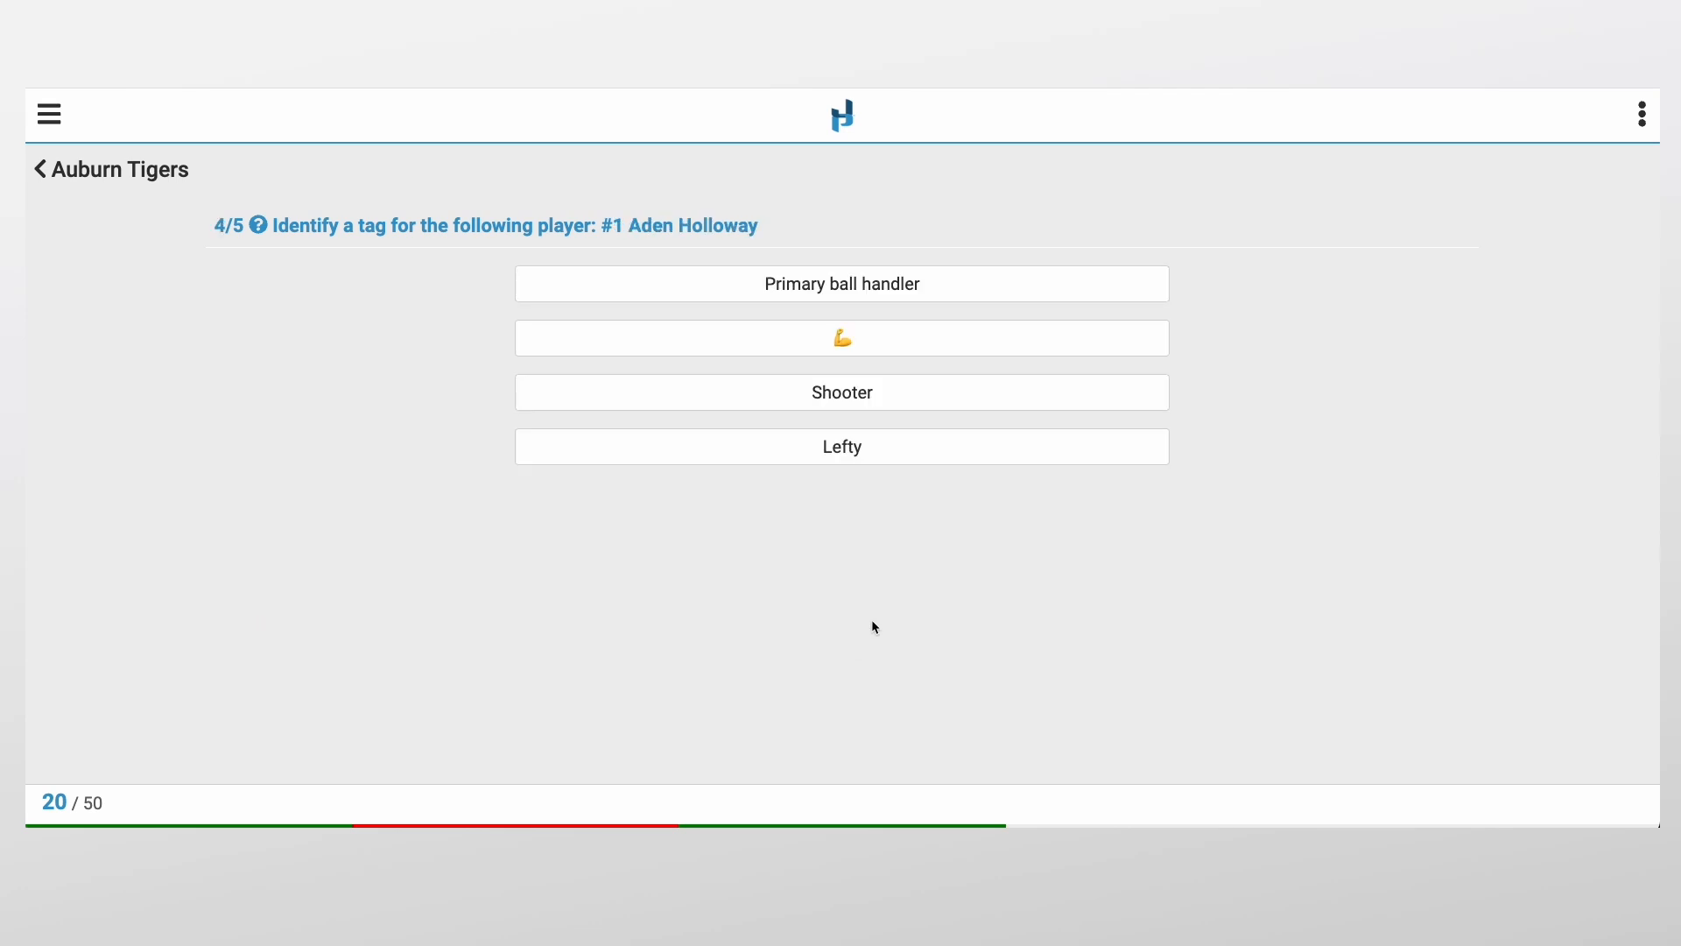
left_click(832, 289)
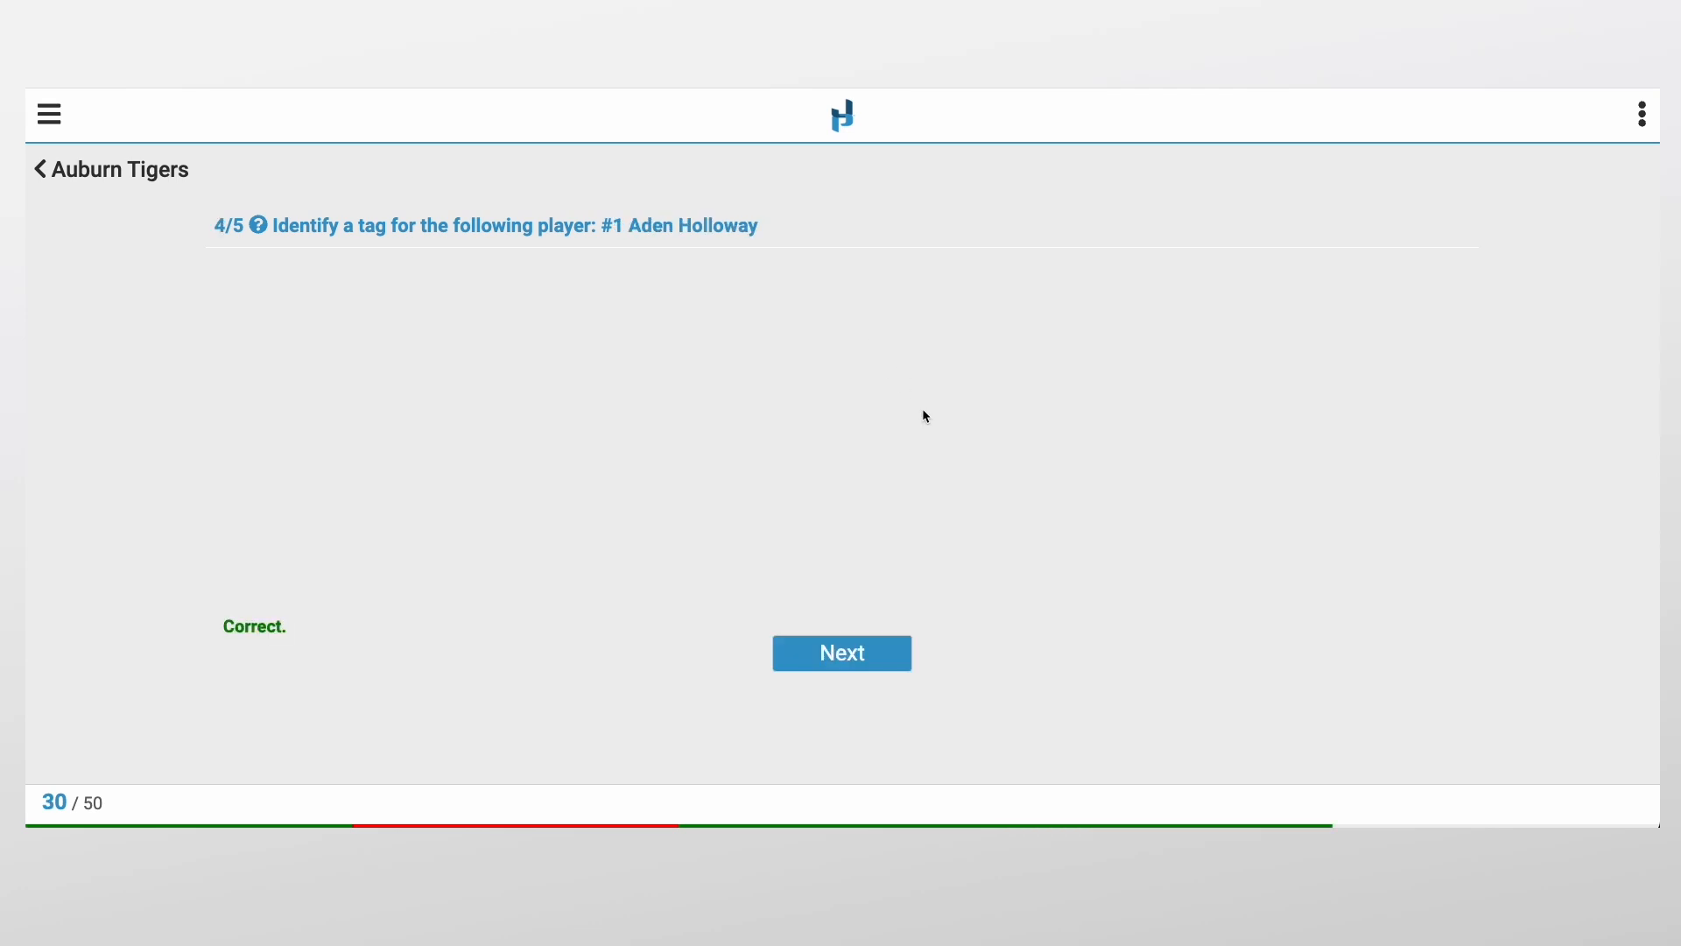
left_click(856, 661)
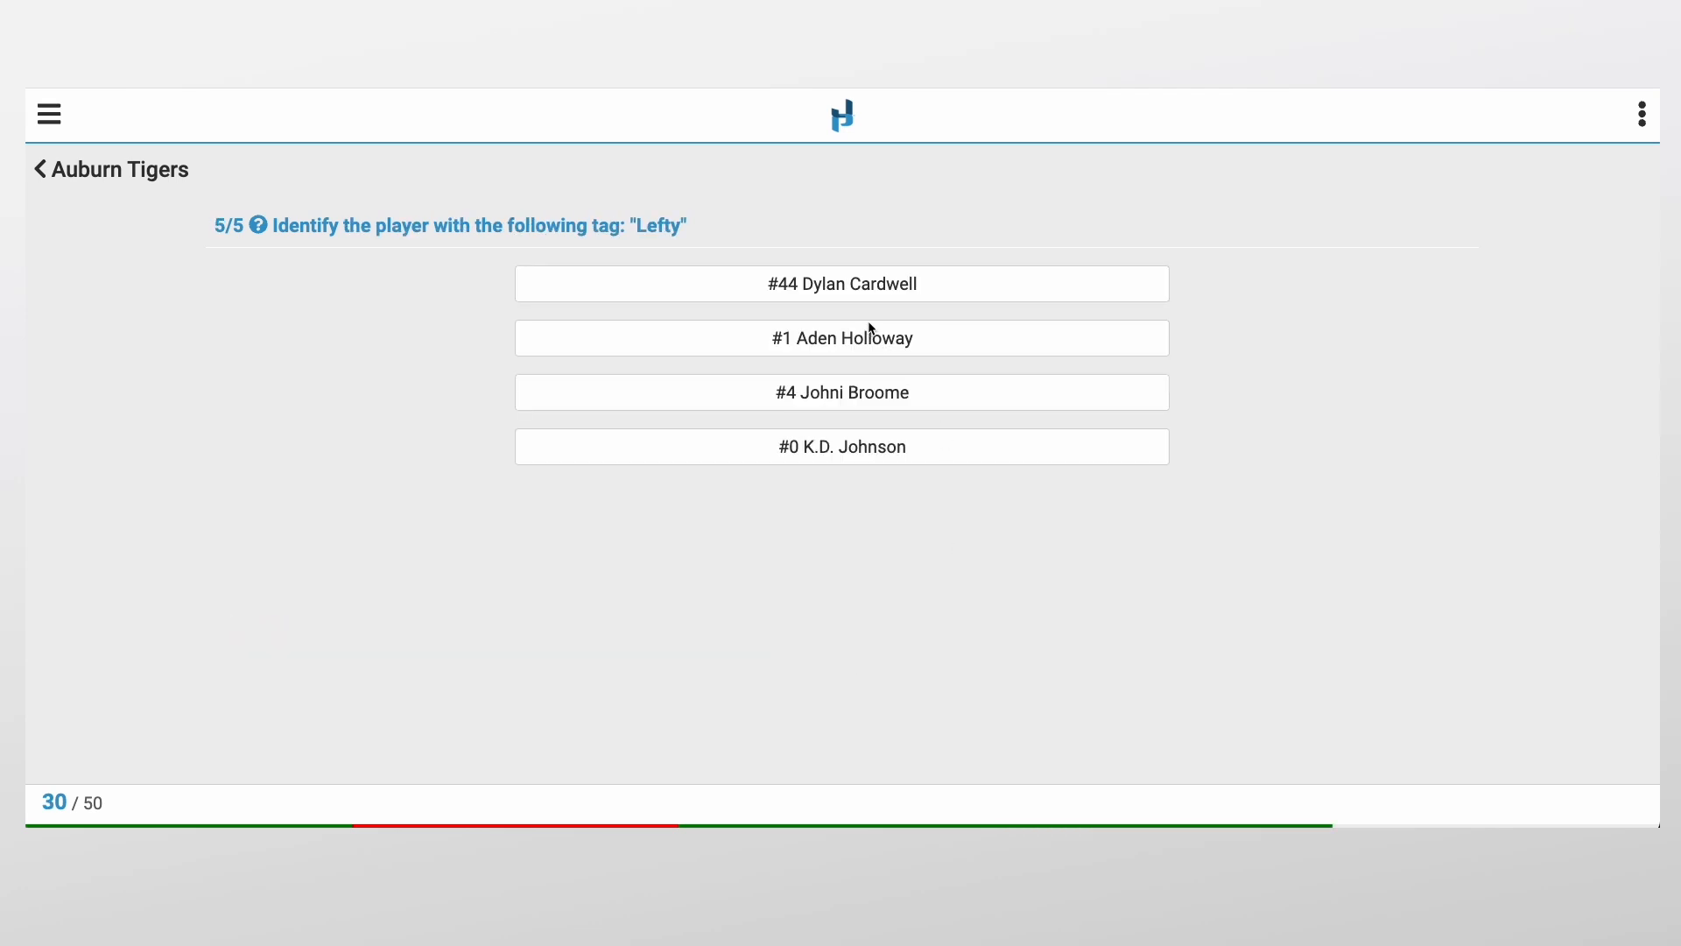
left_click(876, 396)
left_click(832, 651)
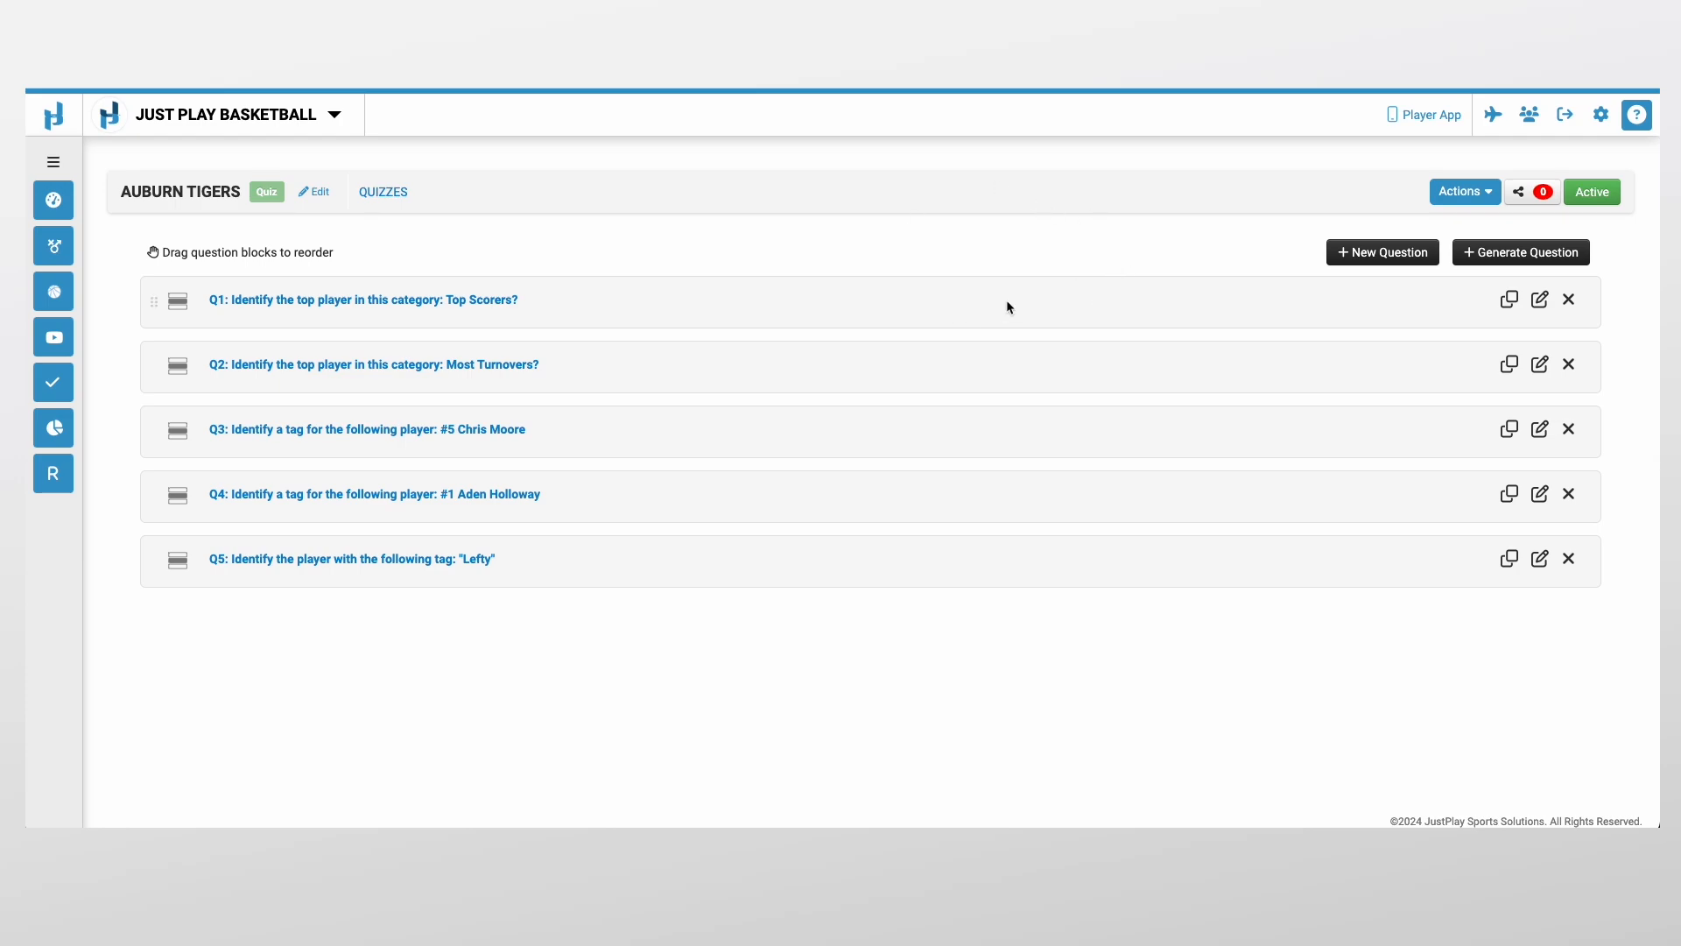
- Back in the admin site, open the print view of the Auburn Tigers quiz and inspect its quiz settings
left_click(1468, 195)
left_click(1406, 284)
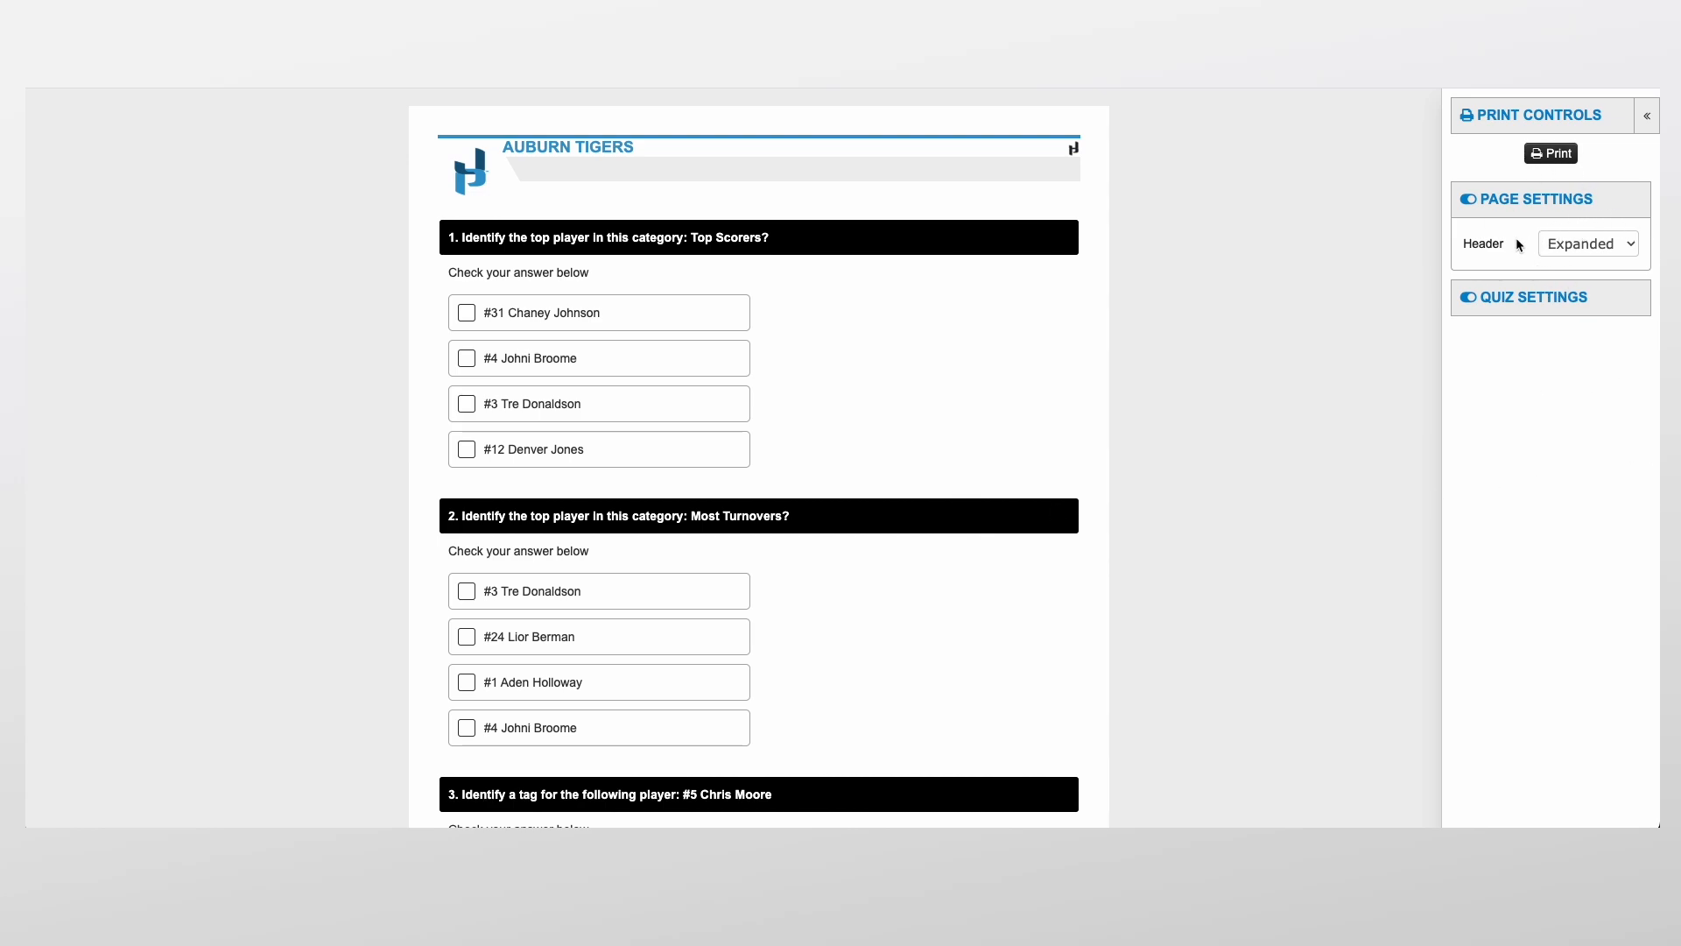
left_click(1536, 299)
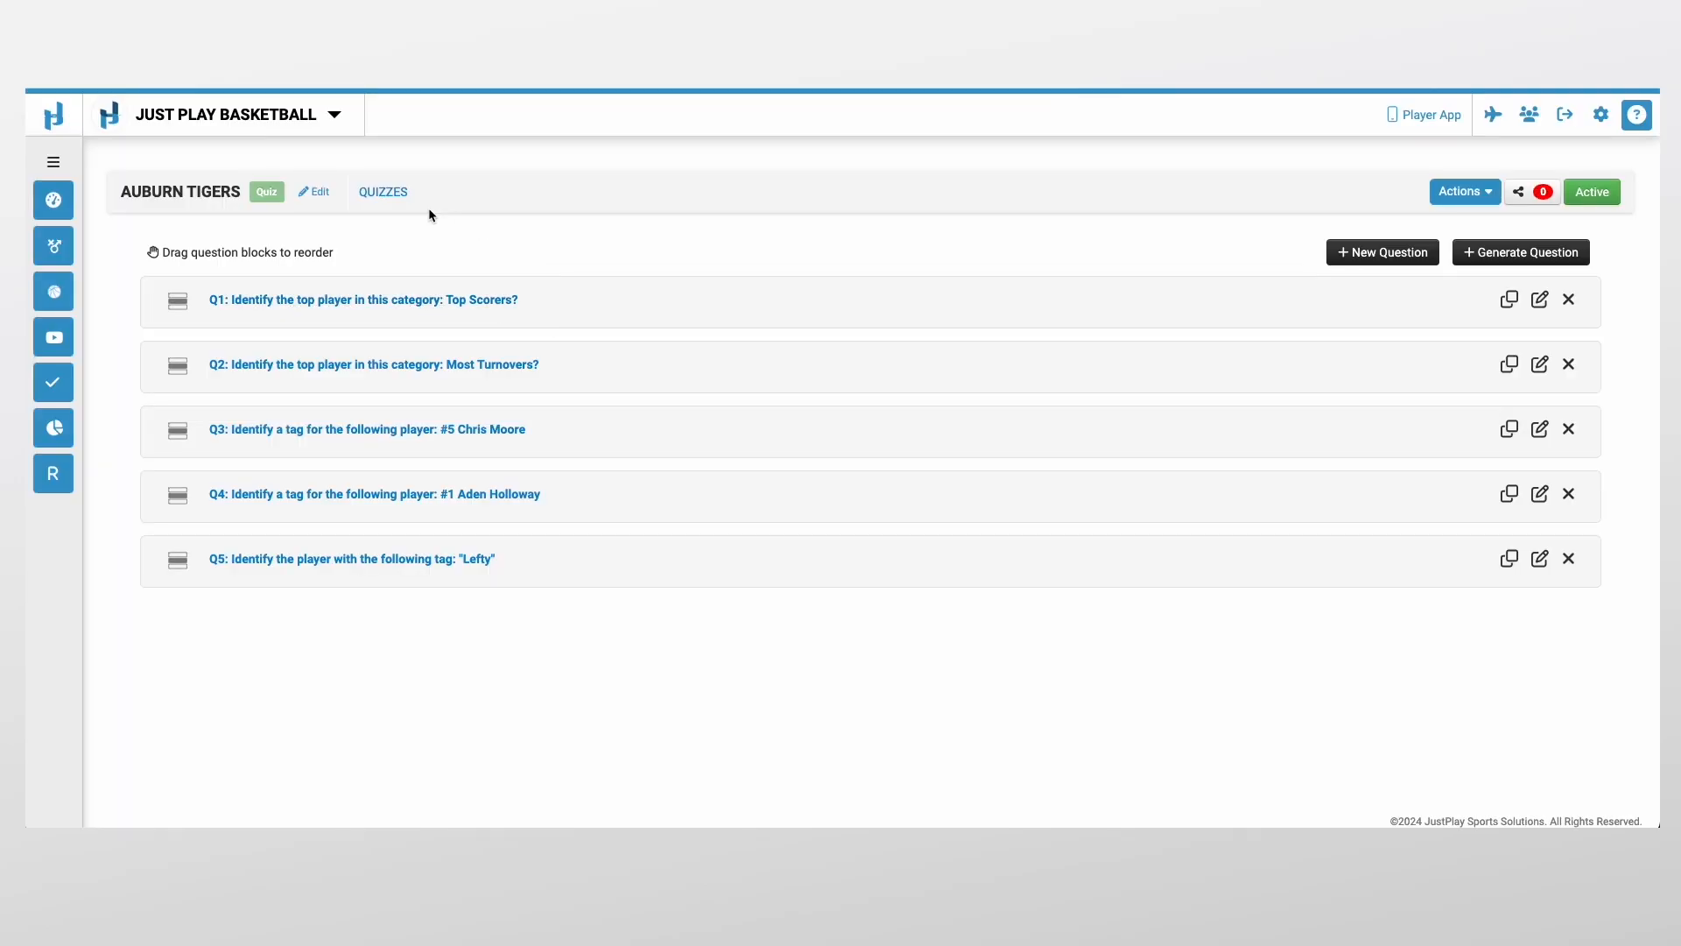
- Open the Auburn Tigers quiz report from the quiz list and review its question data, session data and leaderboard
left_click(382, 192)
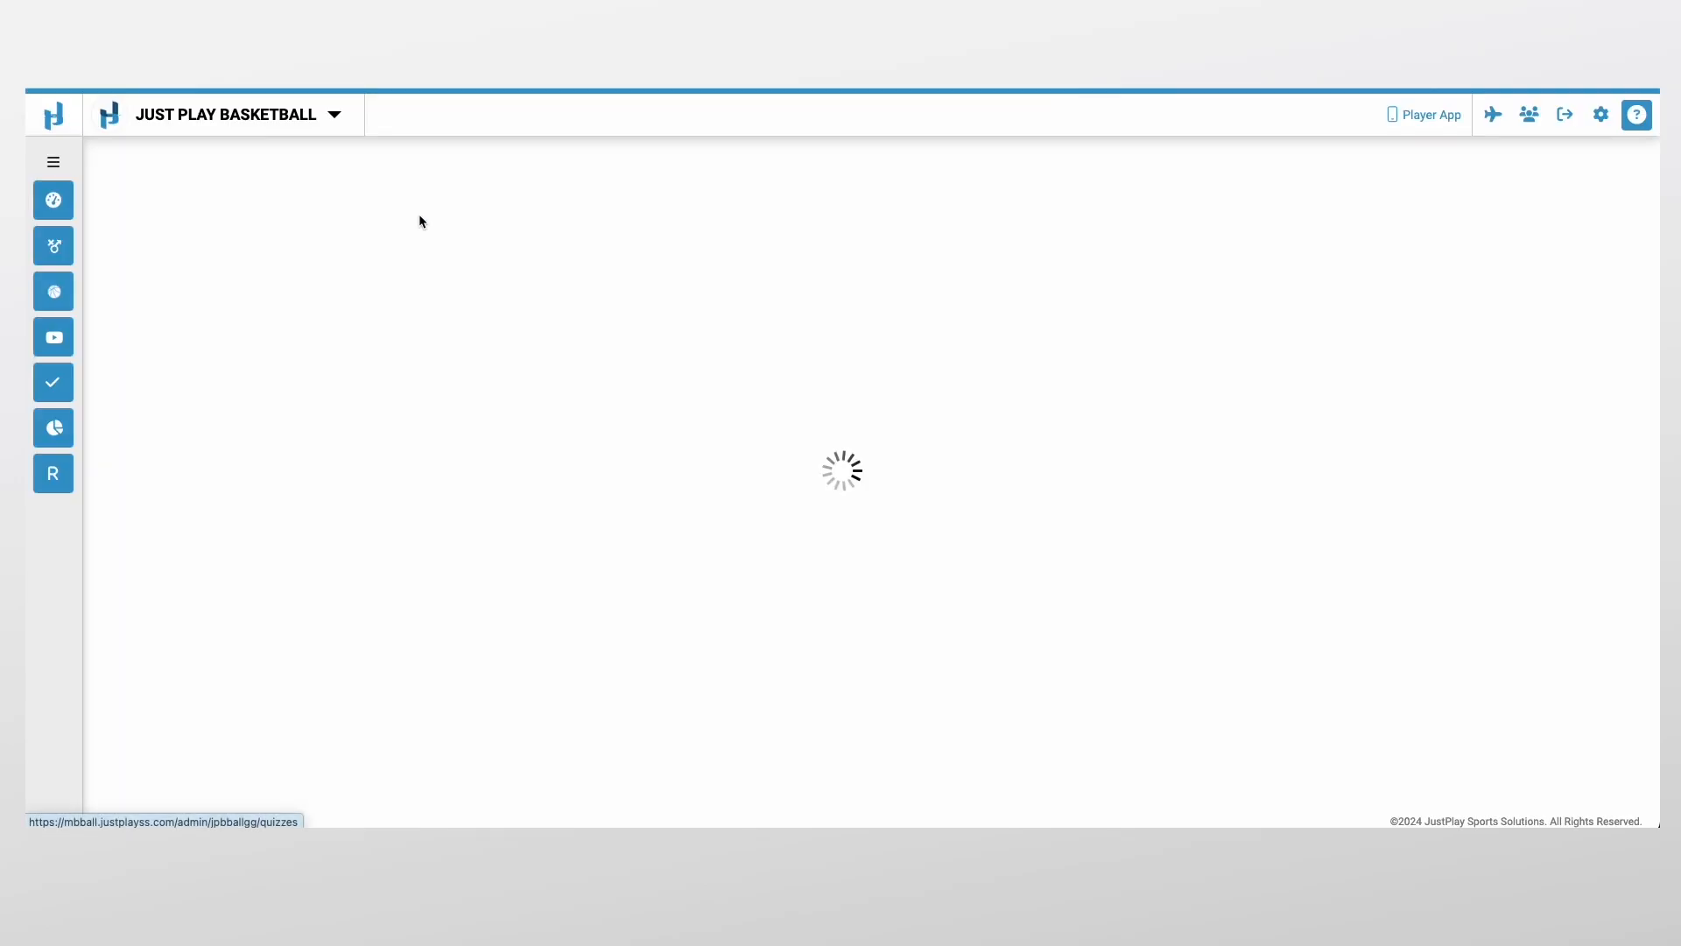
left_click(1540, 399)
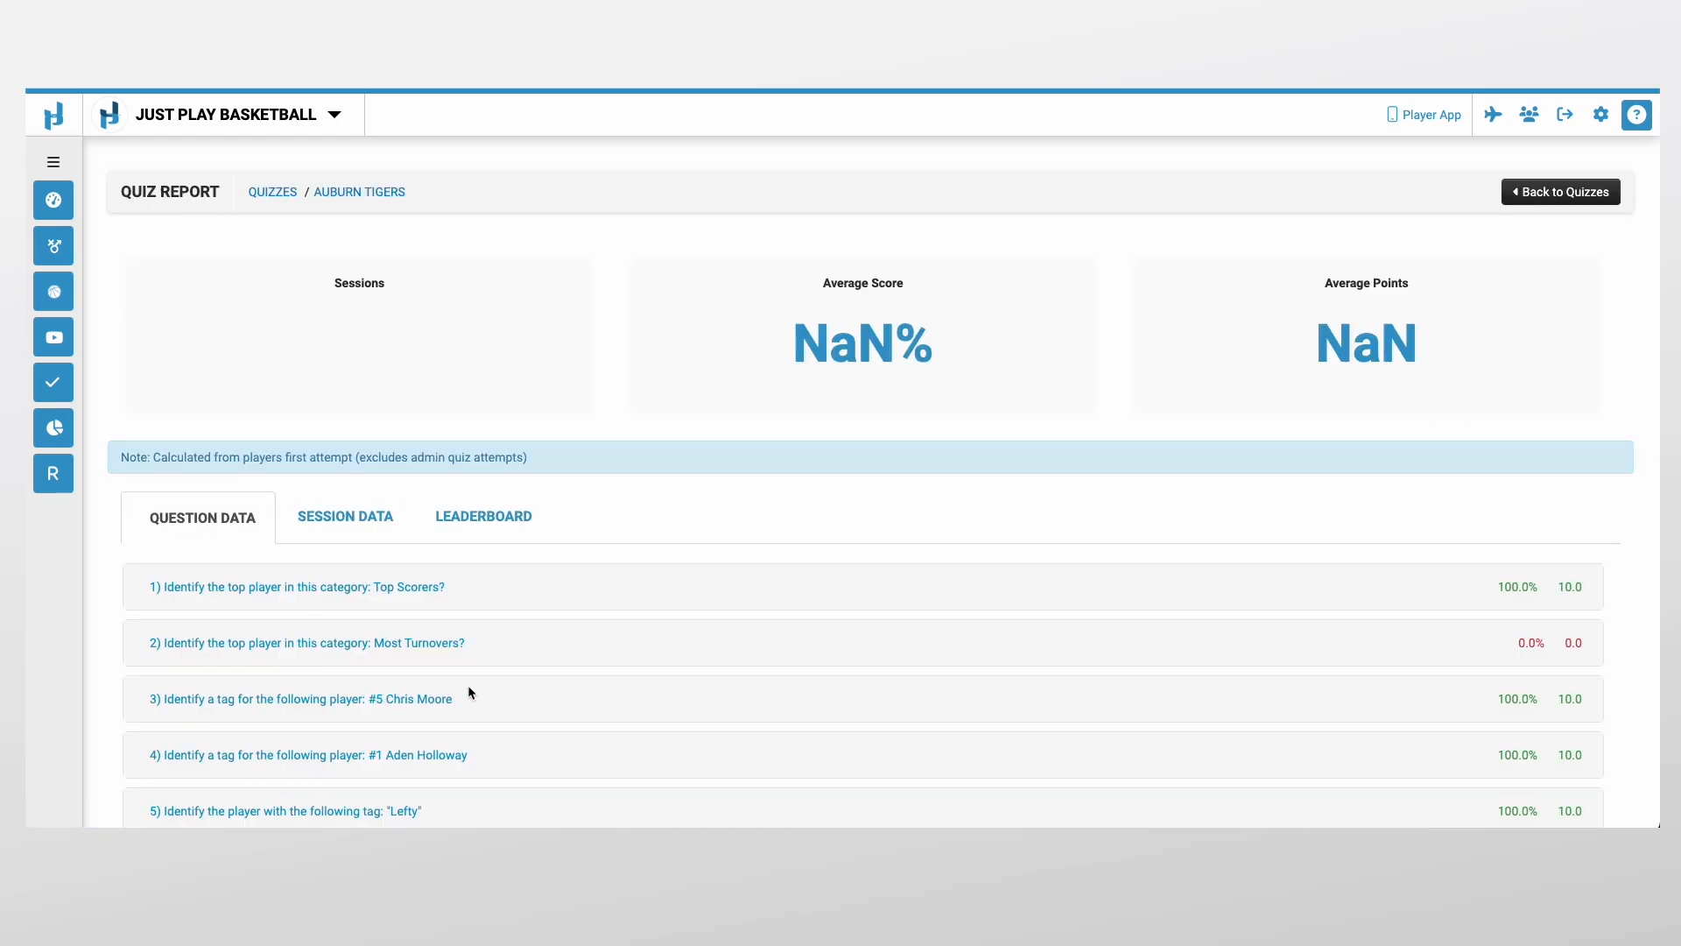
scroll(471, 692, "down", 2)
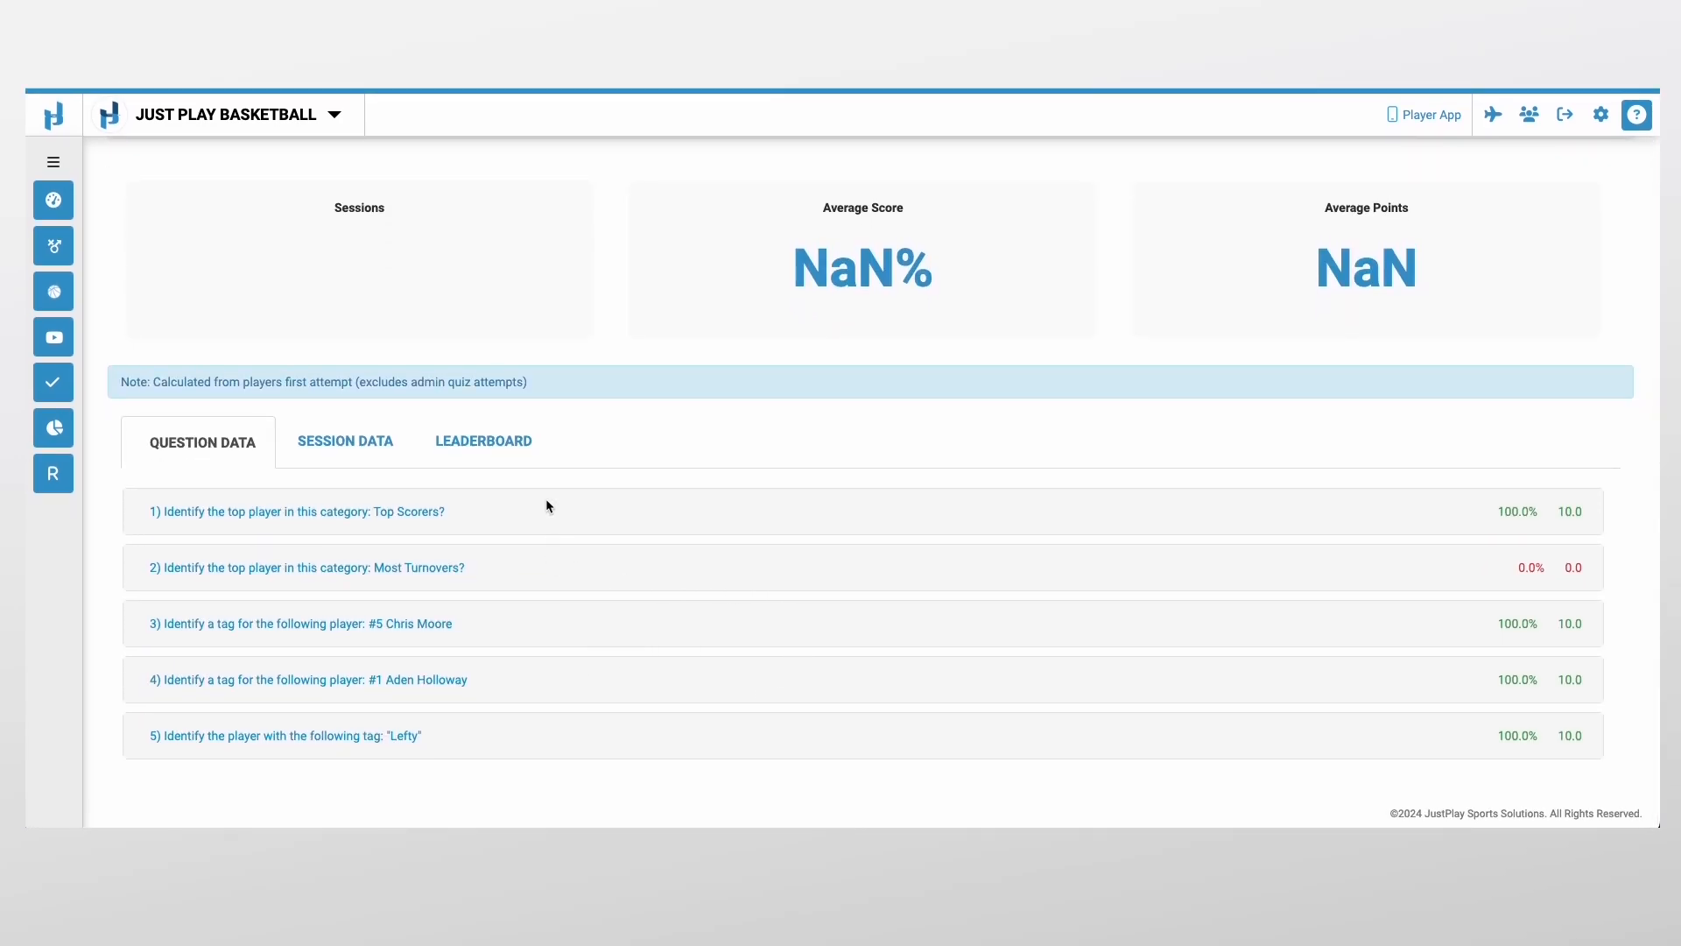
left_click(351, 446)
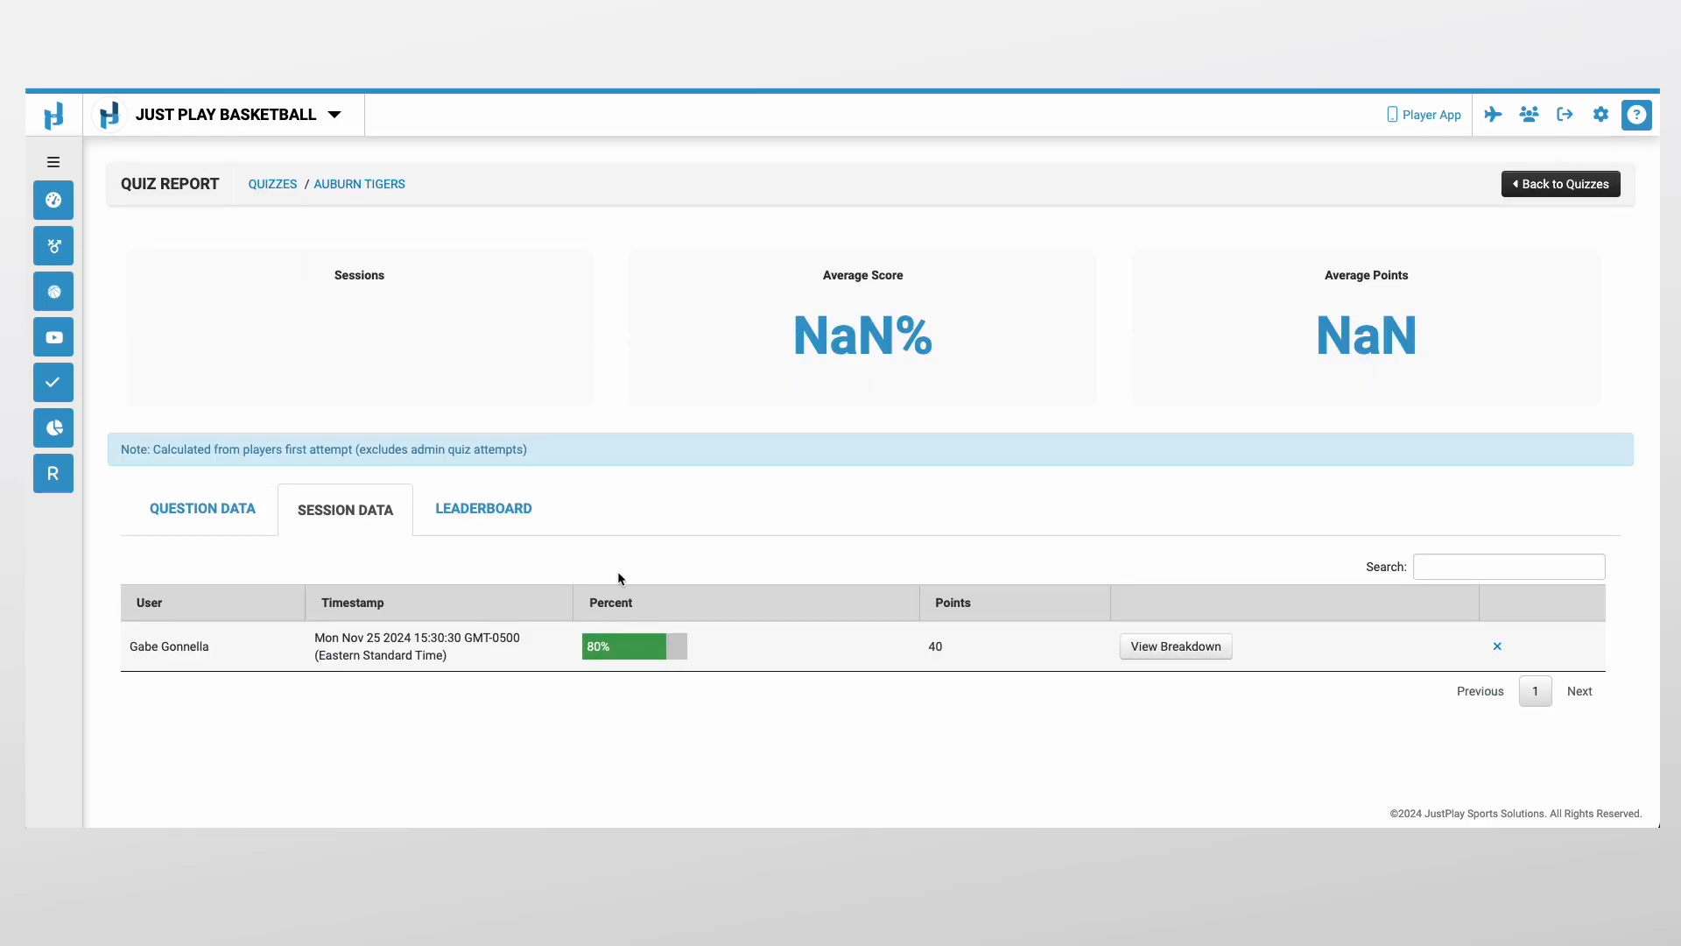
left_click(490, 507)
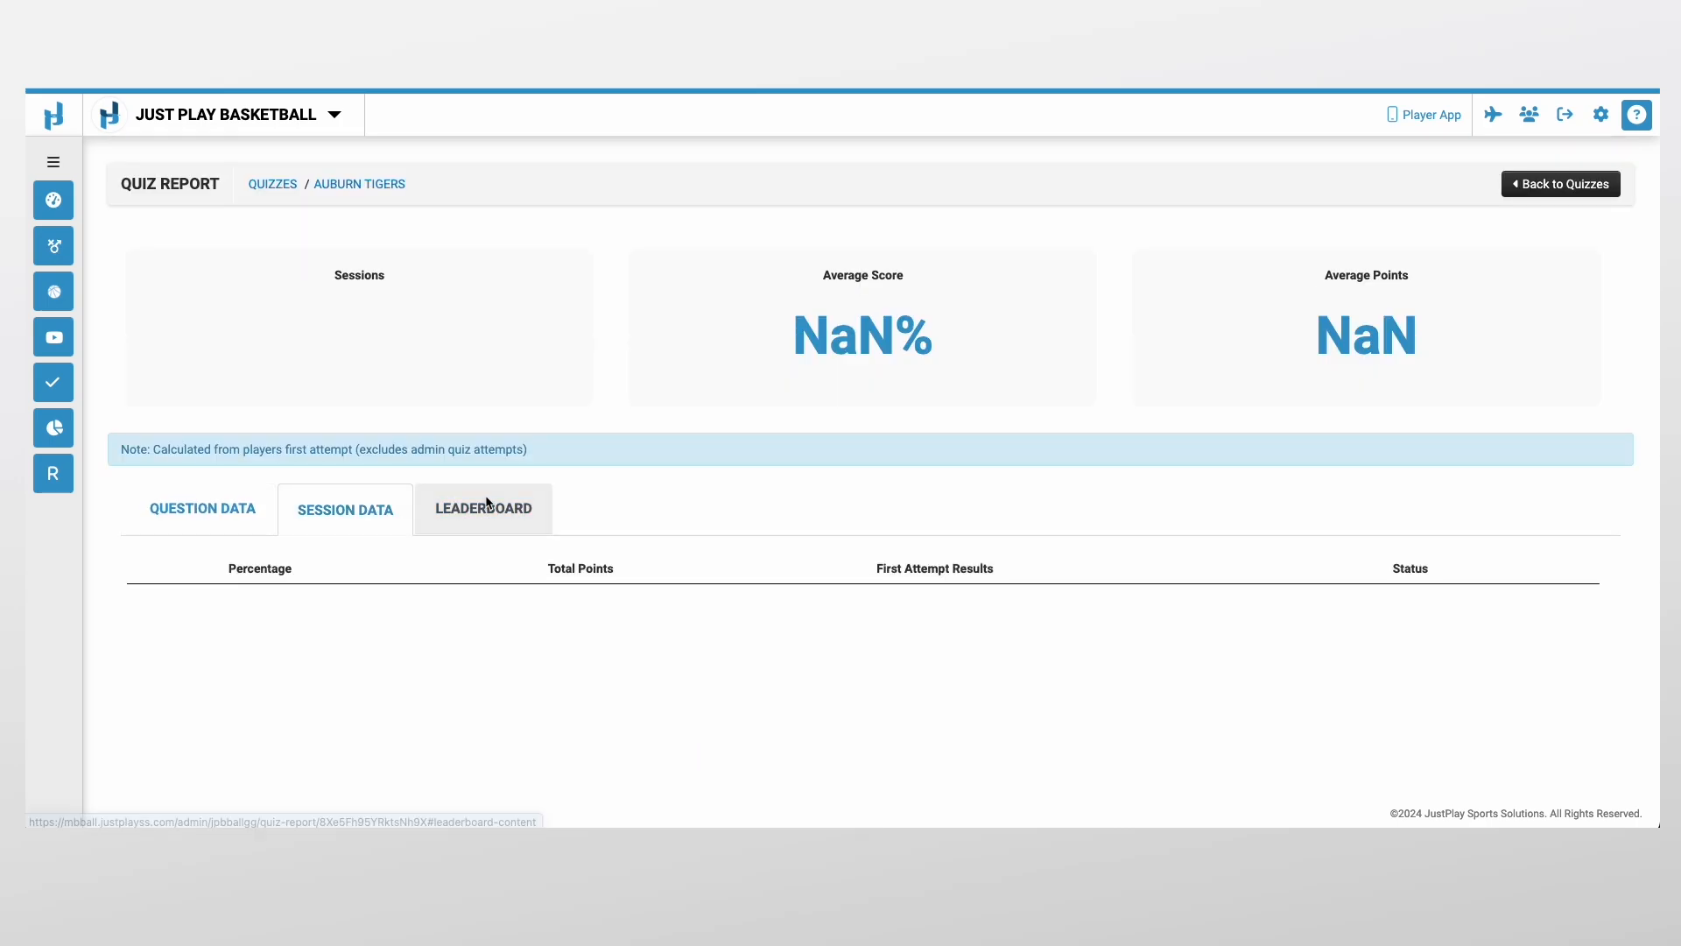
left_click(345, 508)
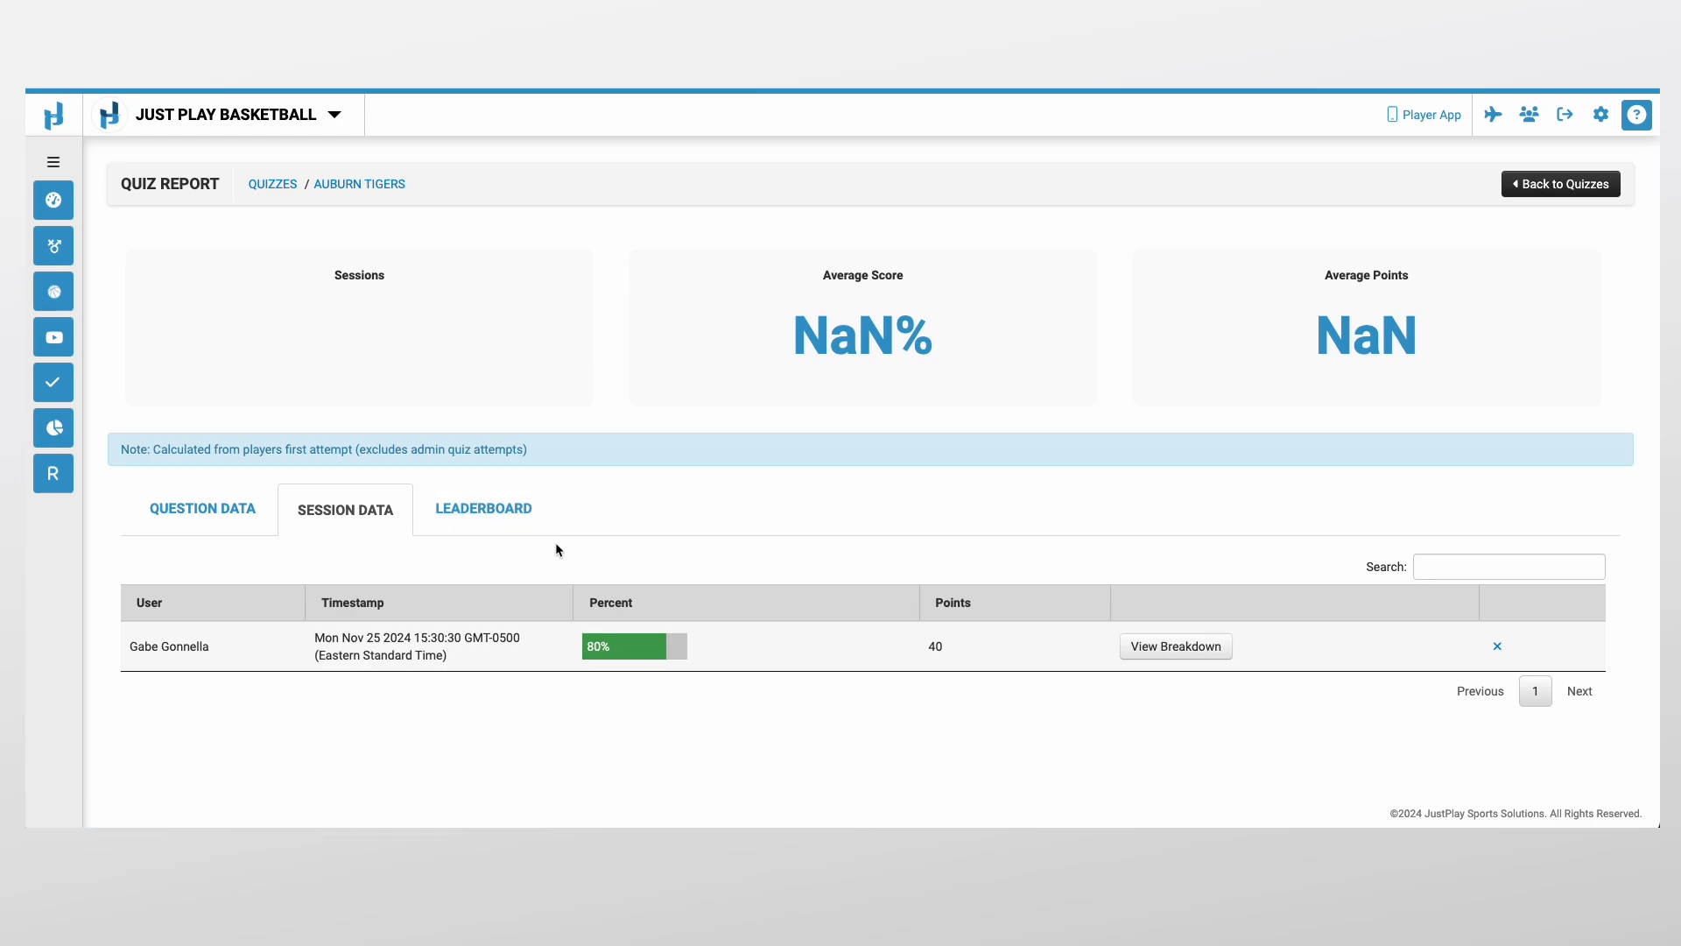